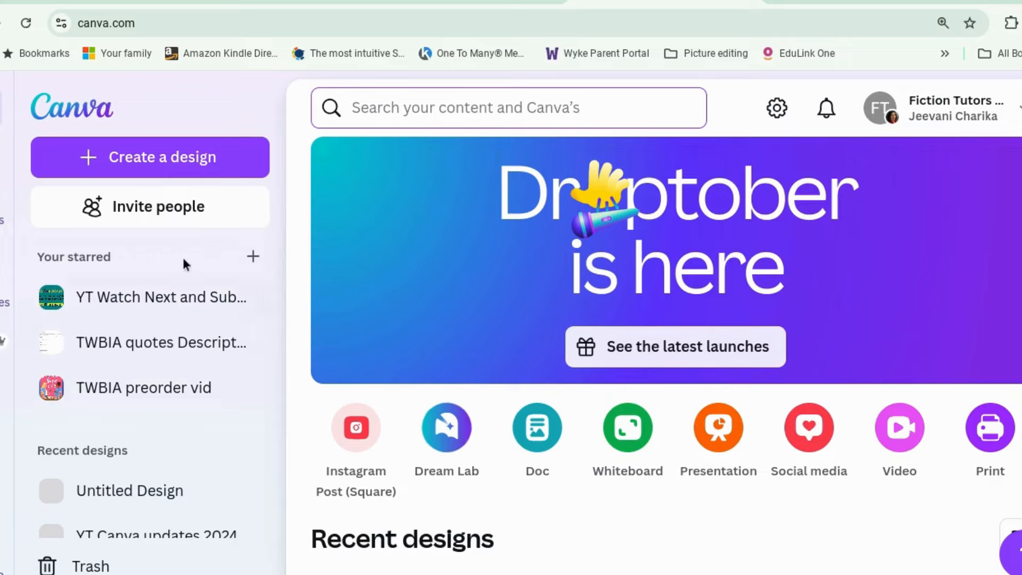
Create a new blank Instagram Reel design
left_click(196, 160)
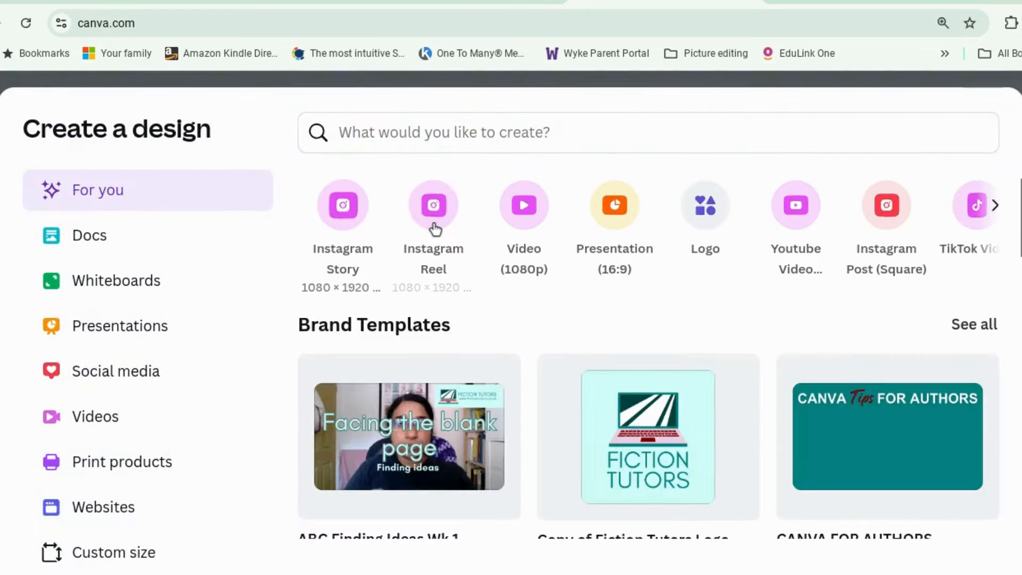
left_click(436, 228)
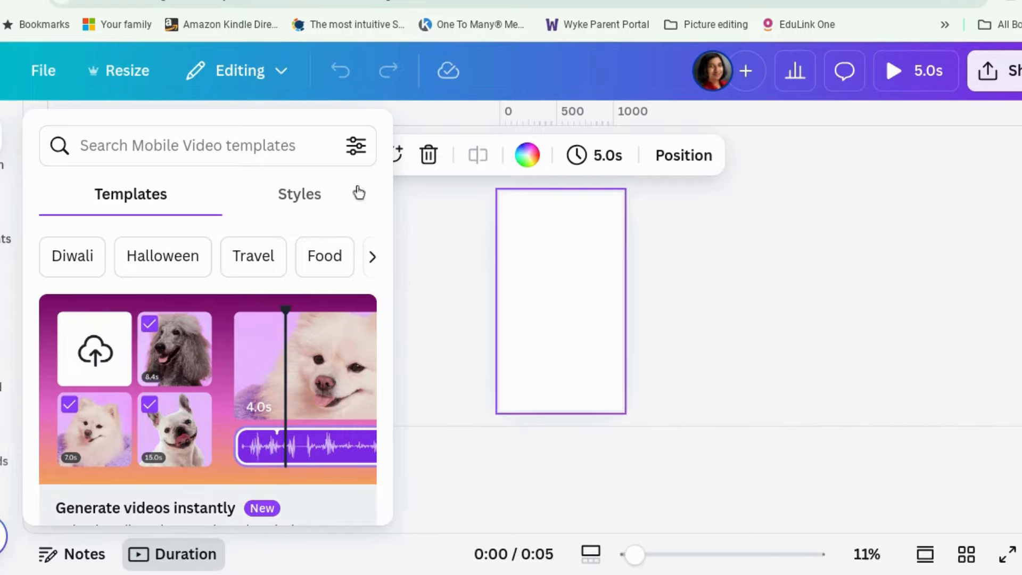
left_click(431, 279)
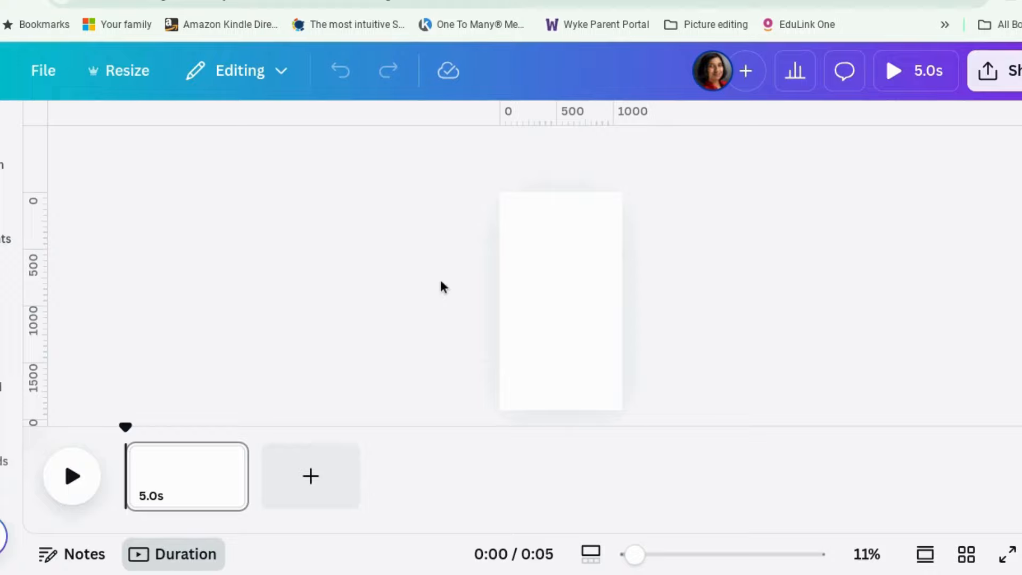
left_click_drag(635, 554, 646, 554)
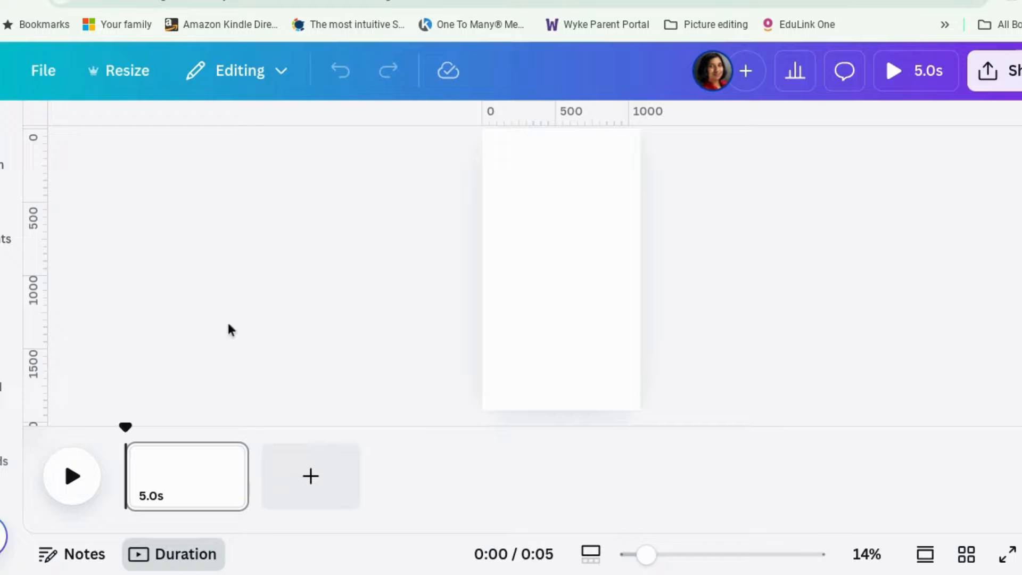
Search the elements for "autumn coffee" and show all matching photos
left_click(20, 258)
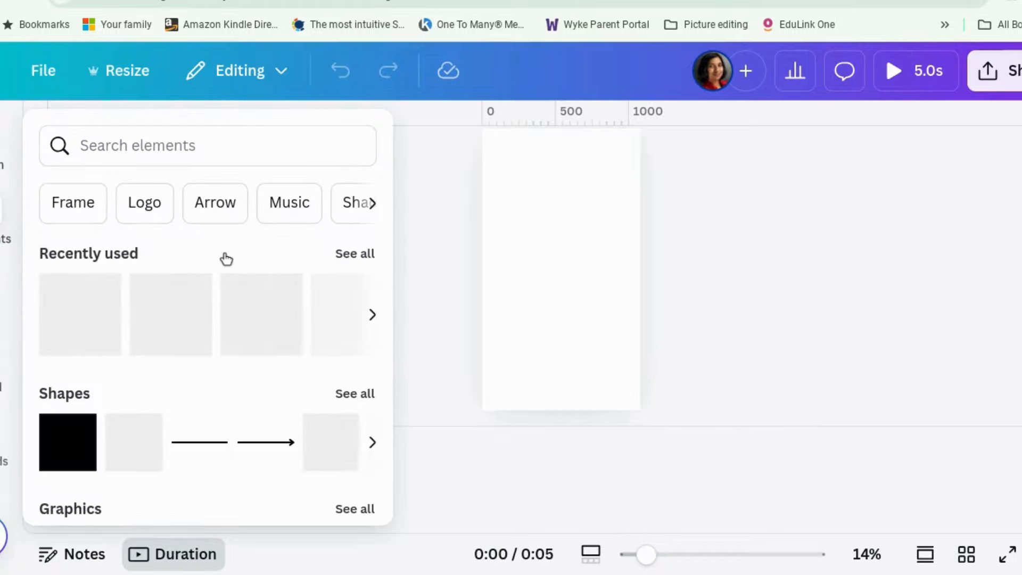
left_click(149, 147)
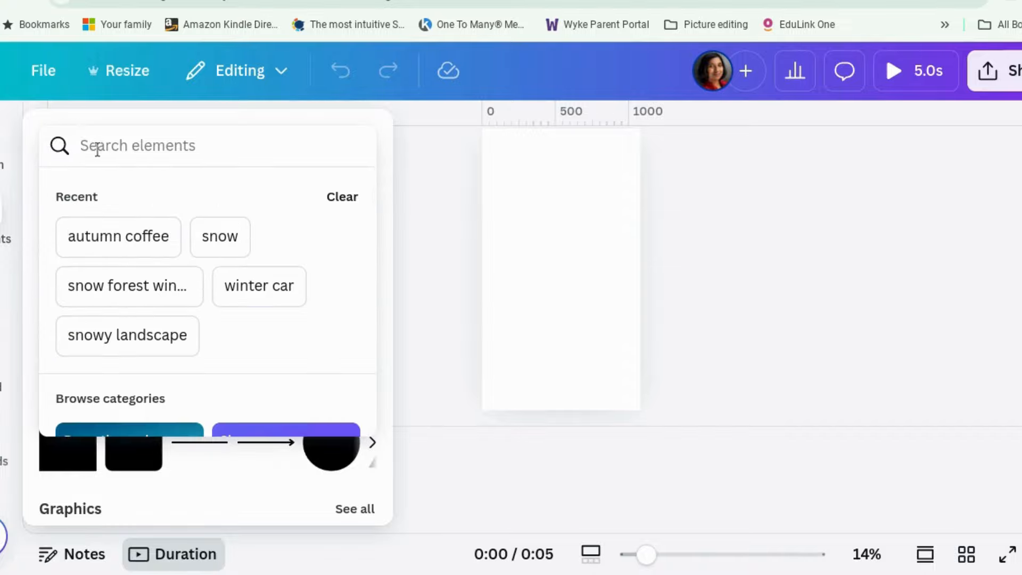
left_click(114, 246)
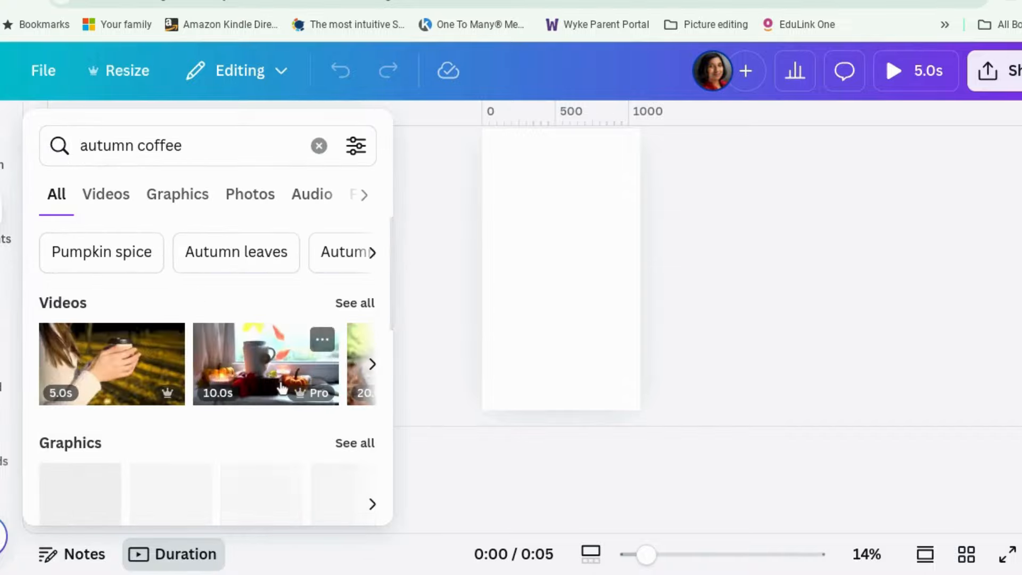
scroll(282, 388, "down", 5)
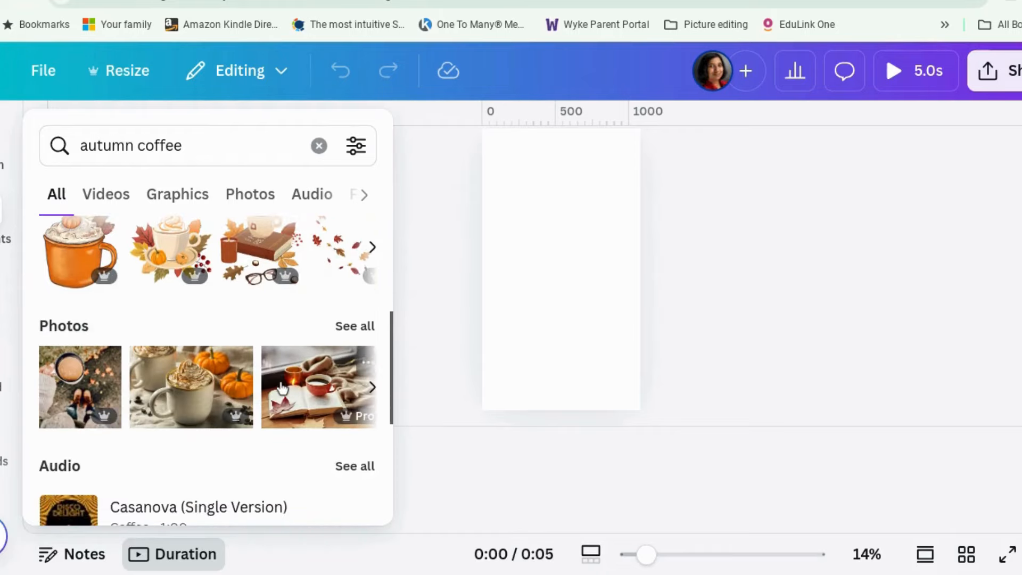
left_click(351, 326)
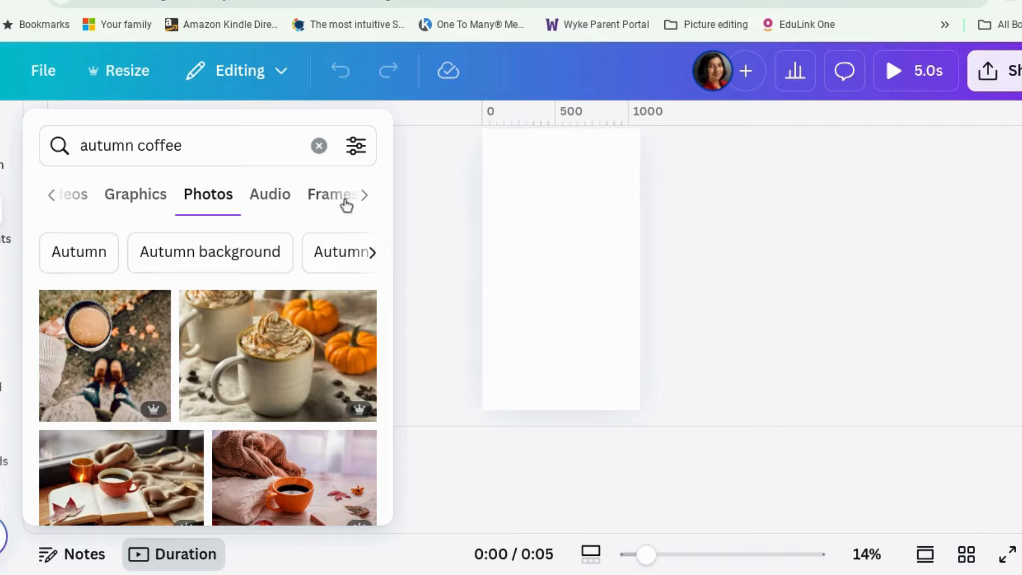
Filter the autumn coffee photos by price to free ones only
left_click(355, 148)
scroll(197, 322, "down", 5)
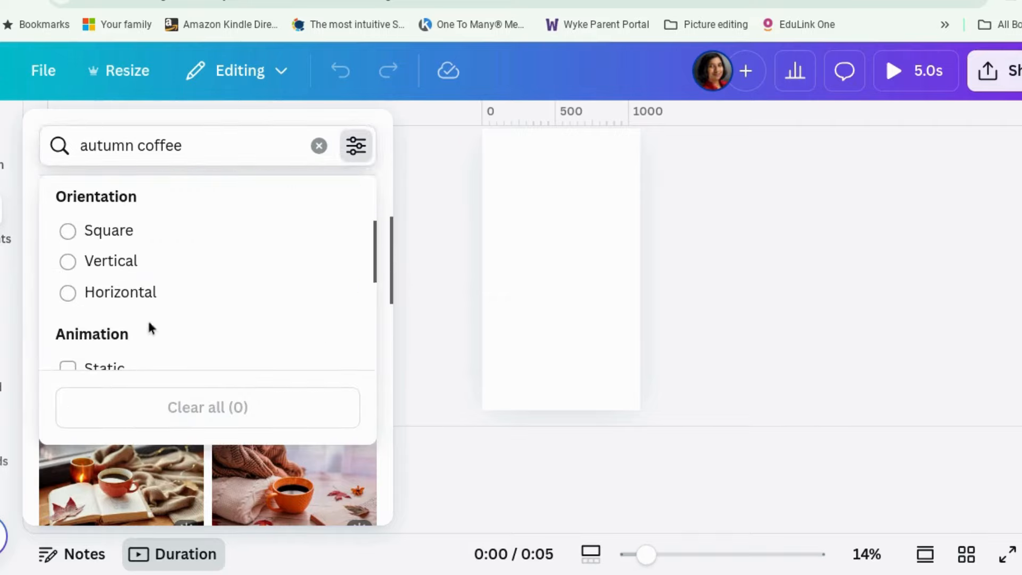
left_click(101, 318)
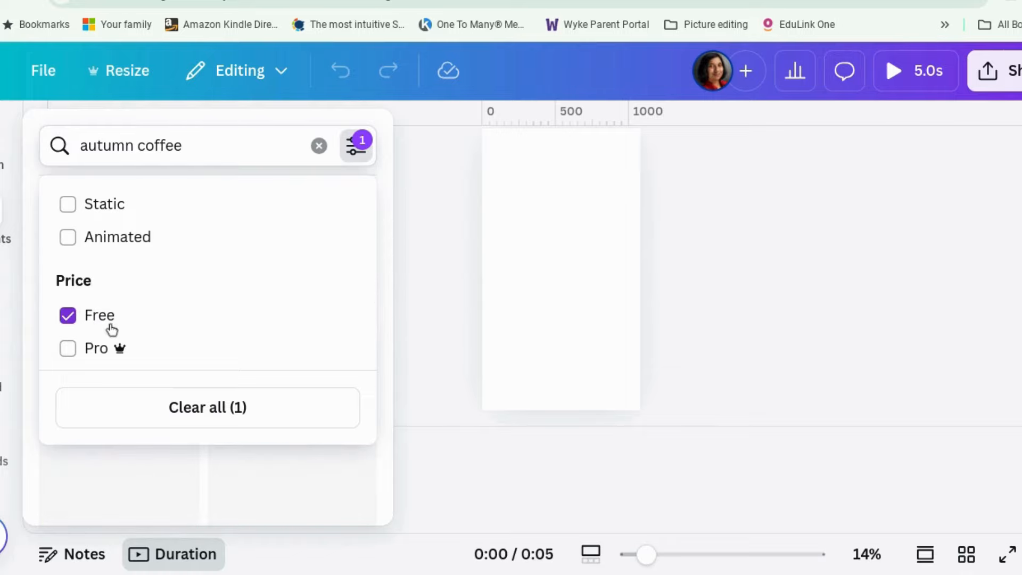
left_click(424, 376)
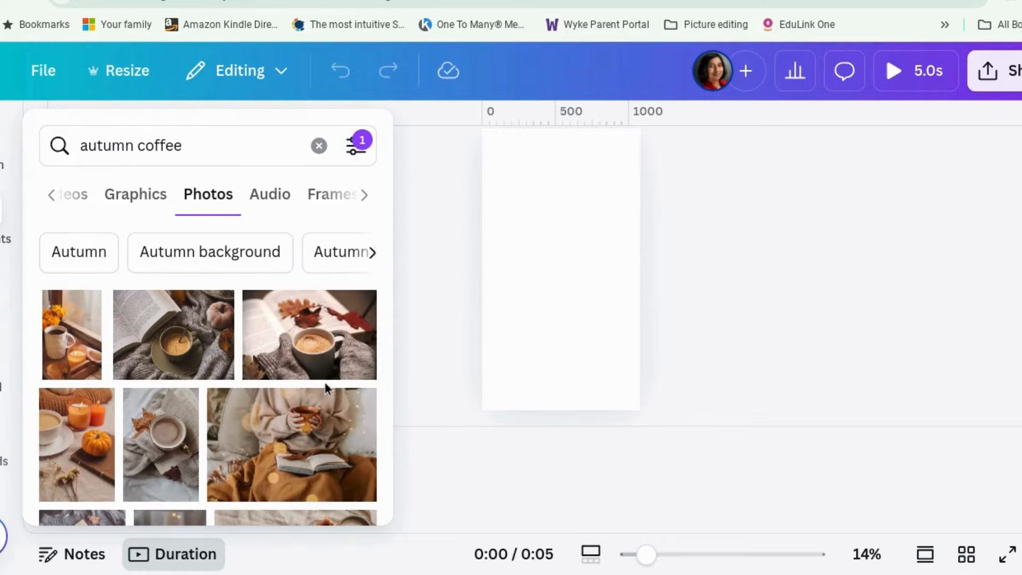
Add the vertical photo of a coffee mug, candle and yellow flowers, and enlarge it to fill the whole page
left_click(69, 341)
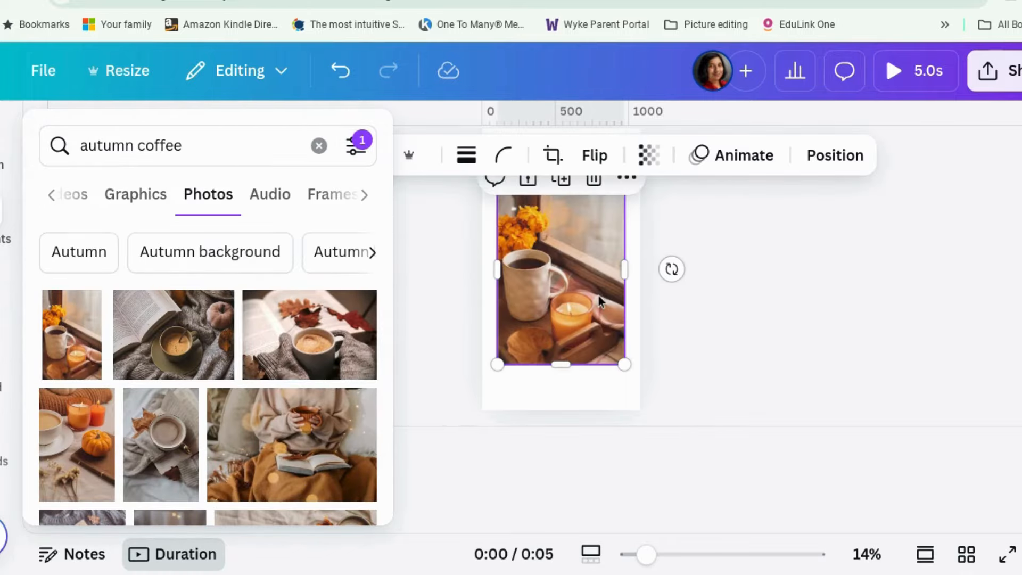
scroll(564, 289, "up", 1)
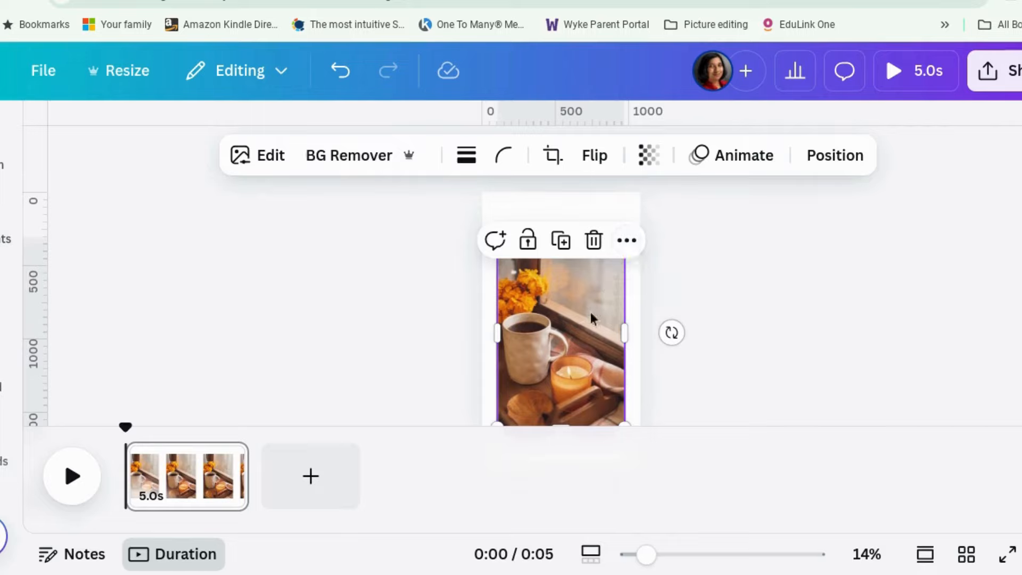
scroll(620, 352, "down", 1)
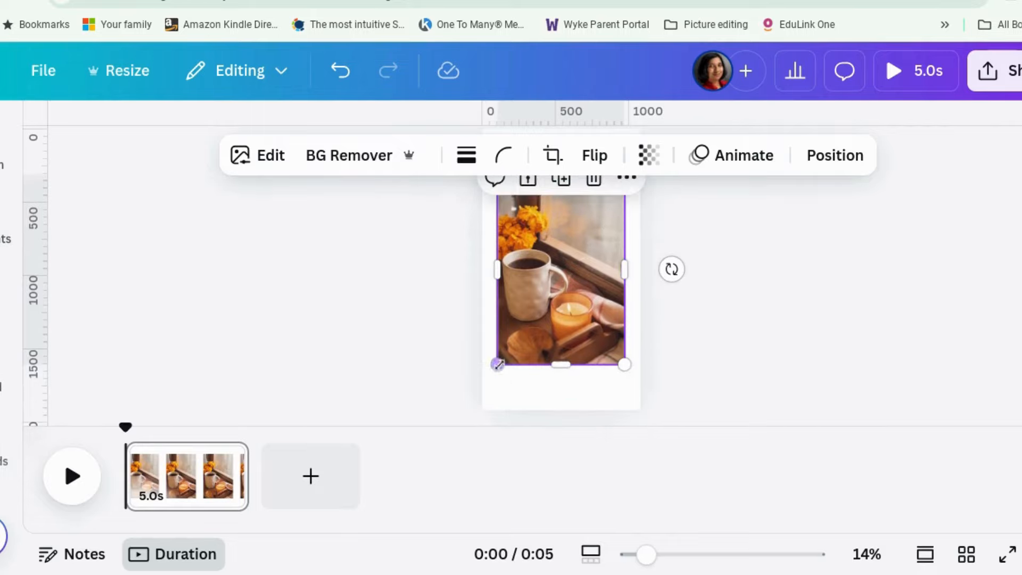
left_click_drag(479, 407, 454, 426)
scroll(598, 312, "up", 1)
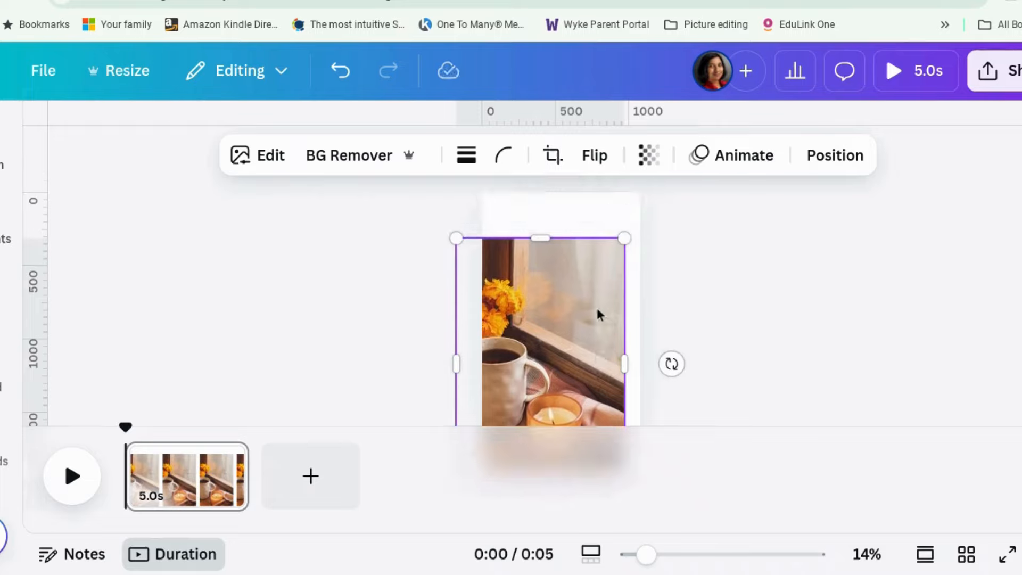
left_click_drag(625, 238, 655, 182)
left_click(712, 254)
Add a heading over the photo that reads "Looking for Autumn Vibes?"
mouse_move(1, 213)
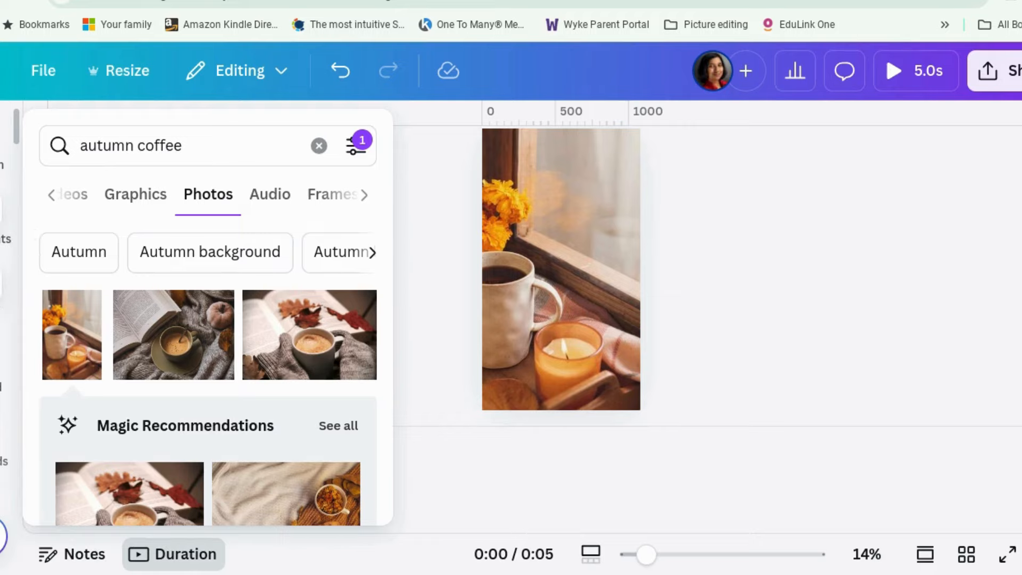
left_click(1, 288)
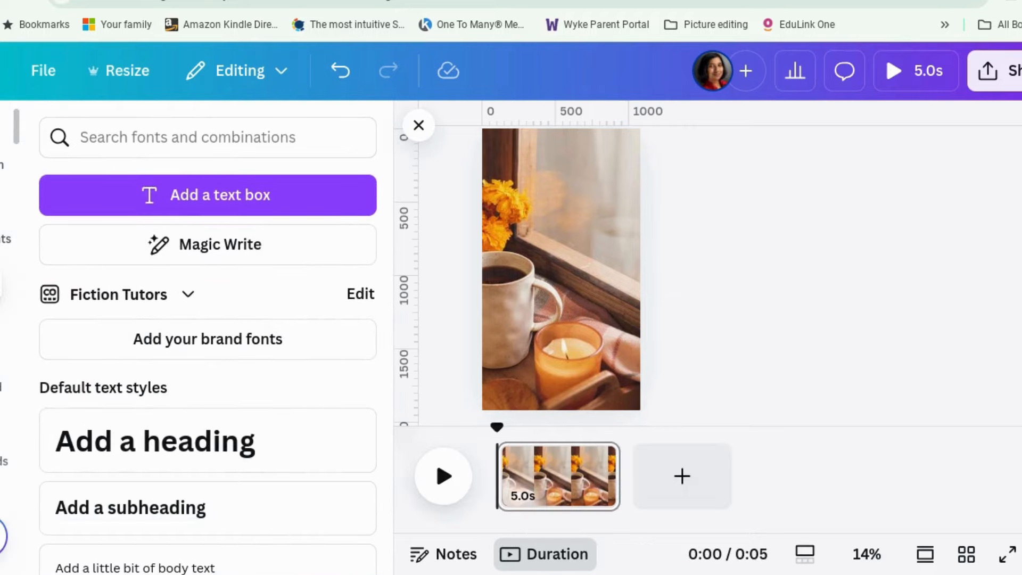
left_click(200, 455)
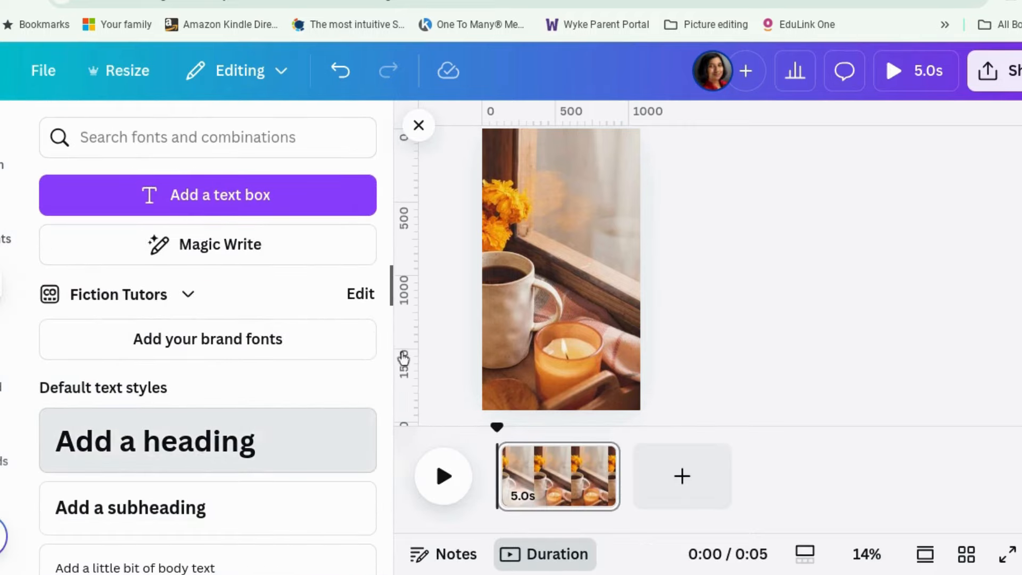
left_click(567, 274)
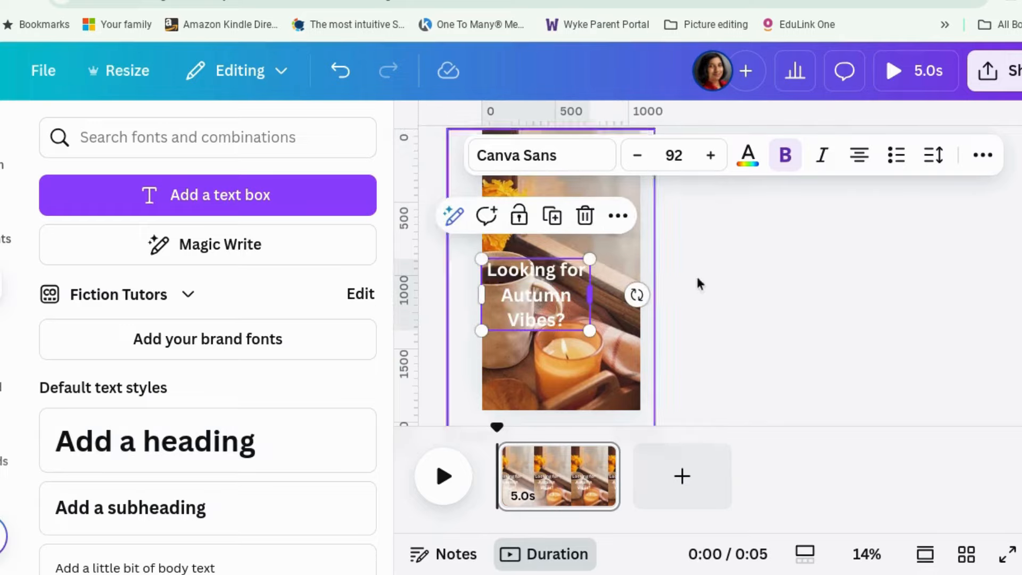
left_click(699, 283)
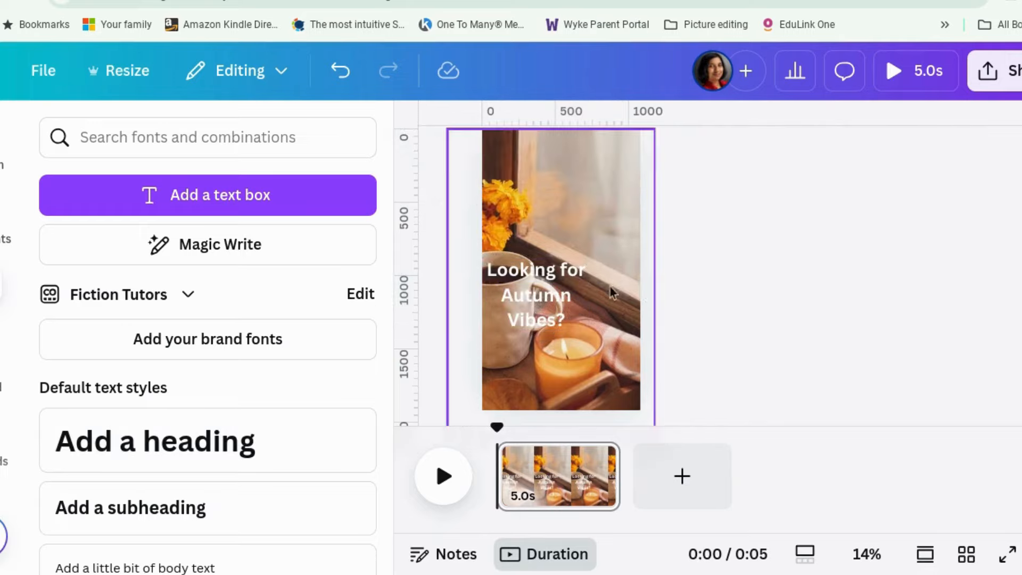
Enlarge the heading to a font size of about 148 and centre it across the upper half of the page
left_click(582, 282)
left_click_drag(599, 245, 658, 212)
left_click_drag(594, 263, 589, 234)
left_click(809, 269)
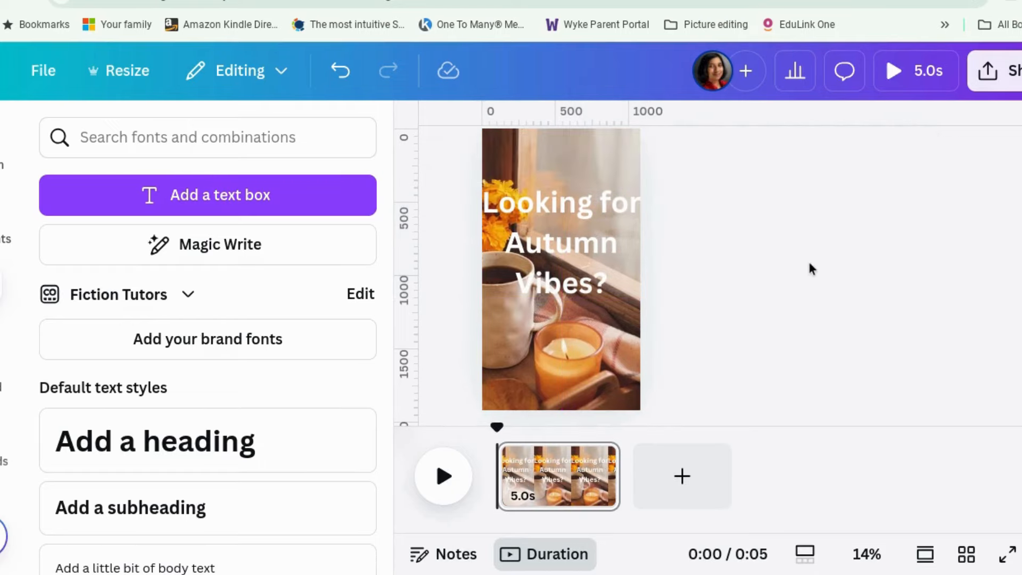
Open the animation options for the heading and examine the available text and page animations
left_click(627, 266)
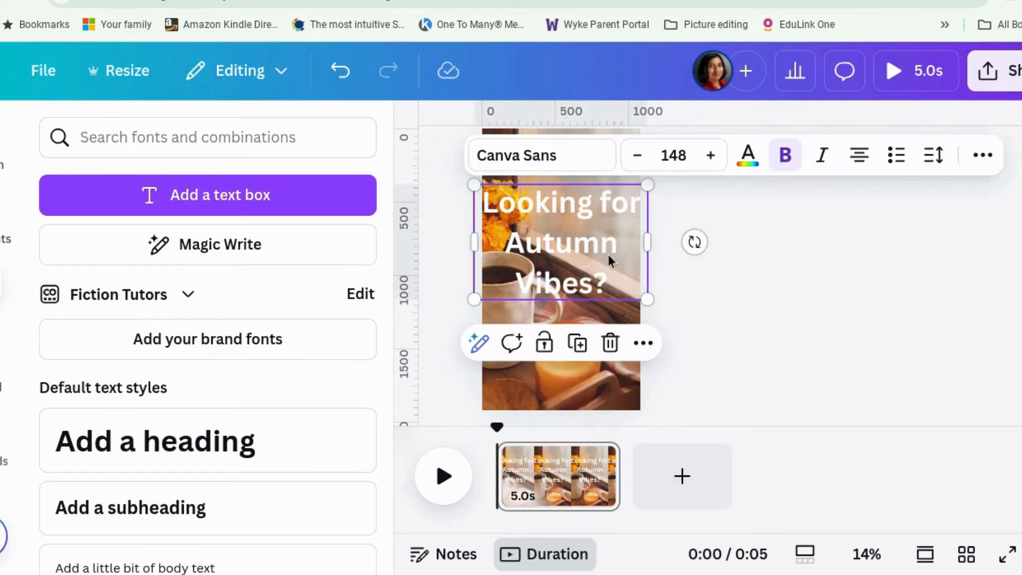
left_click(981, 156)
left_click(834, 208)
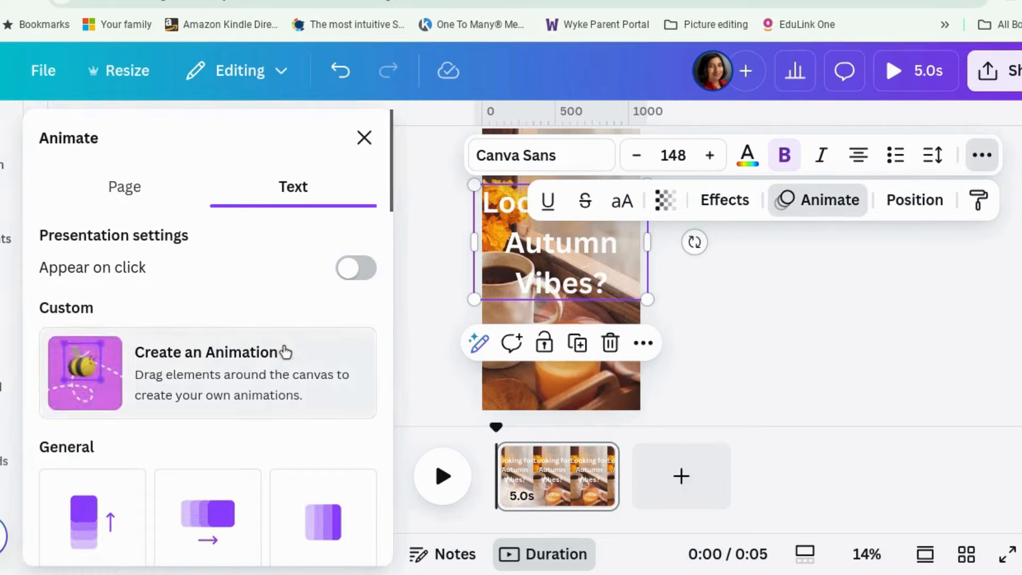
scroll(277, 363, "down", 8)
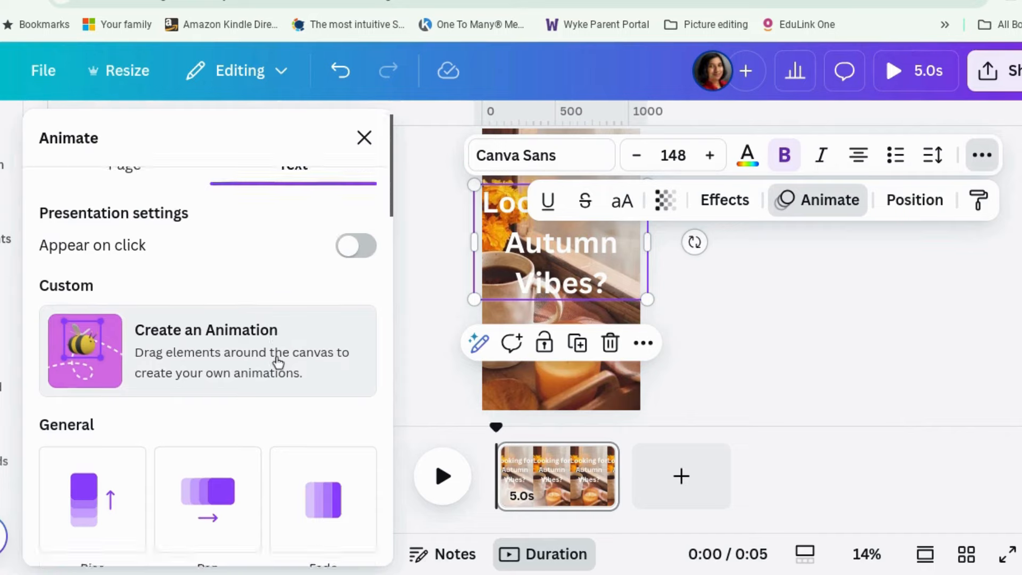
scroll(278, 363, "down", 10)
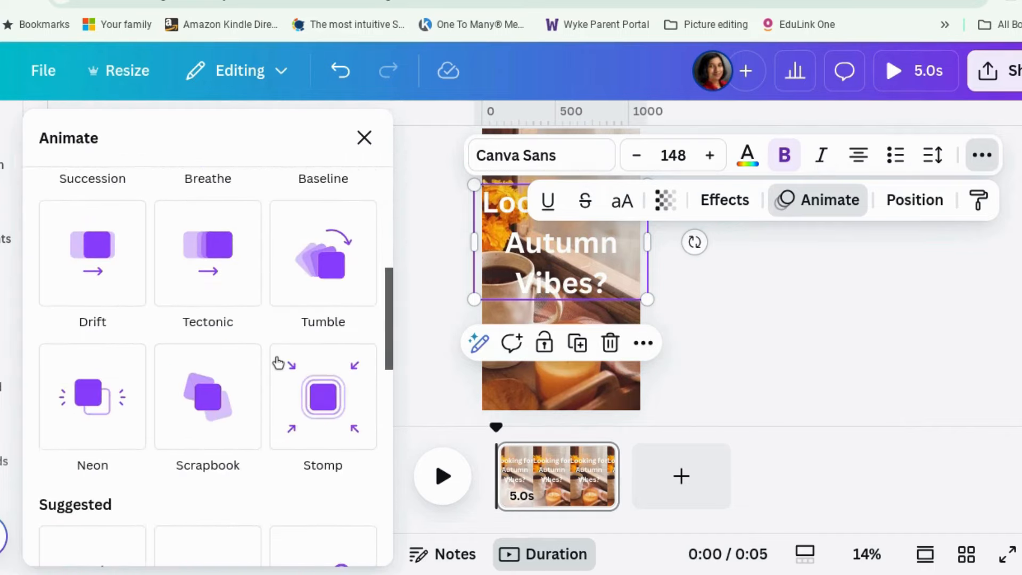
scroll(277, 362, "down", 8)
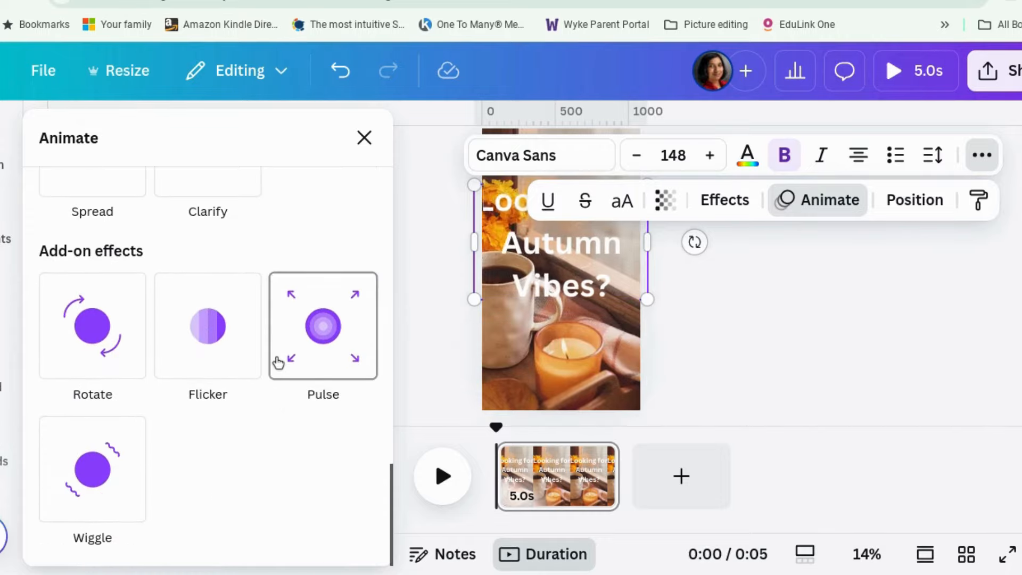
scroll(277, 363, "up", 3)
scroll(277, 362, "up", 10)
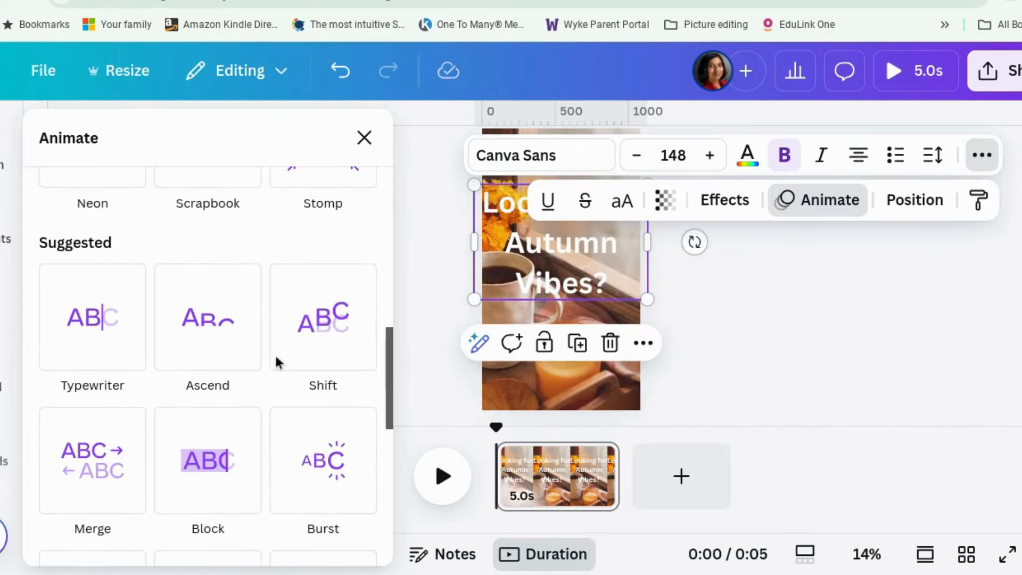
scroll(278, 363, "up", 6)
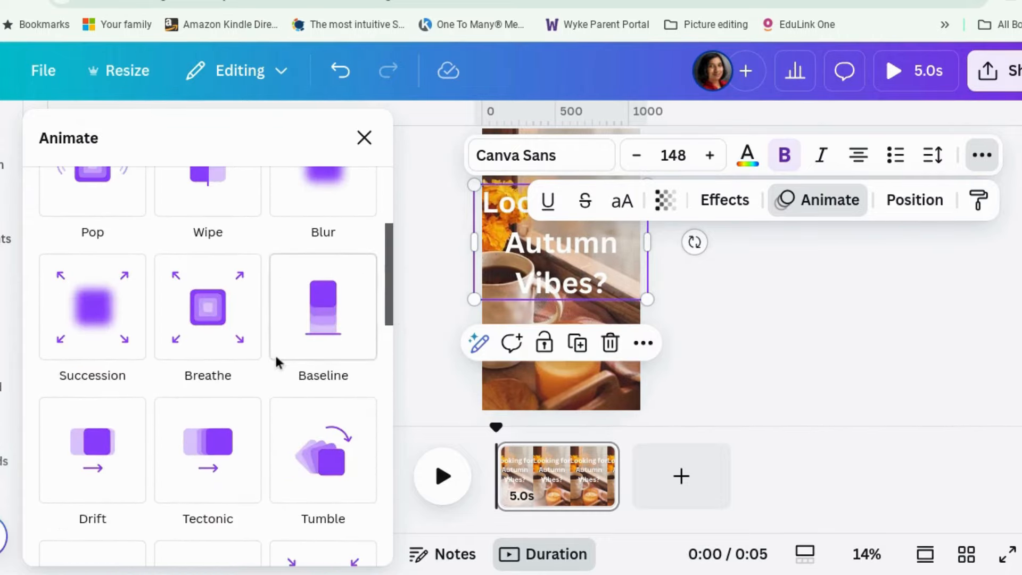
scroll(277, 363, "down", 10)
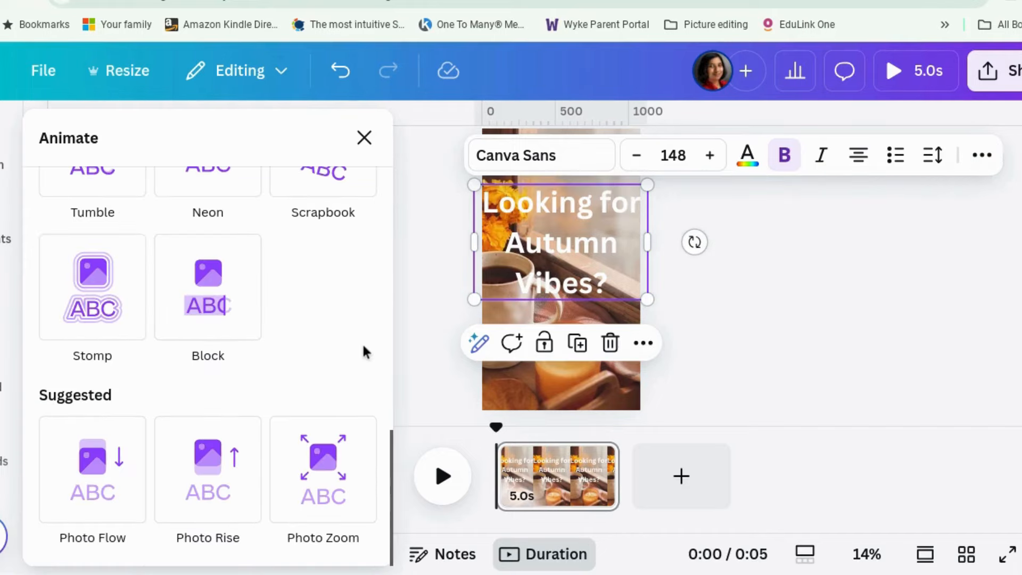
scroll(290, 344, "up", 10)
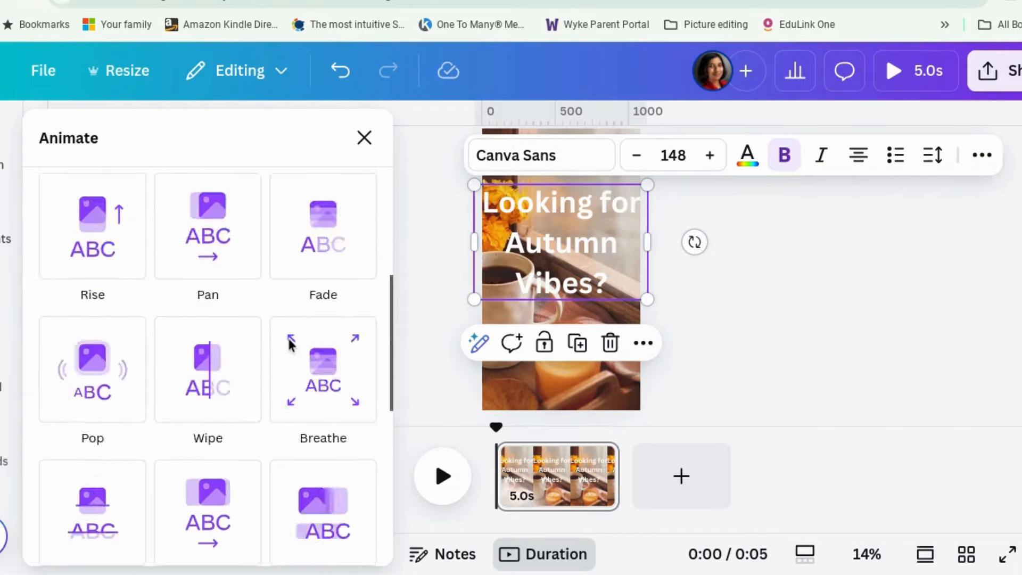
left_click(303, 191)
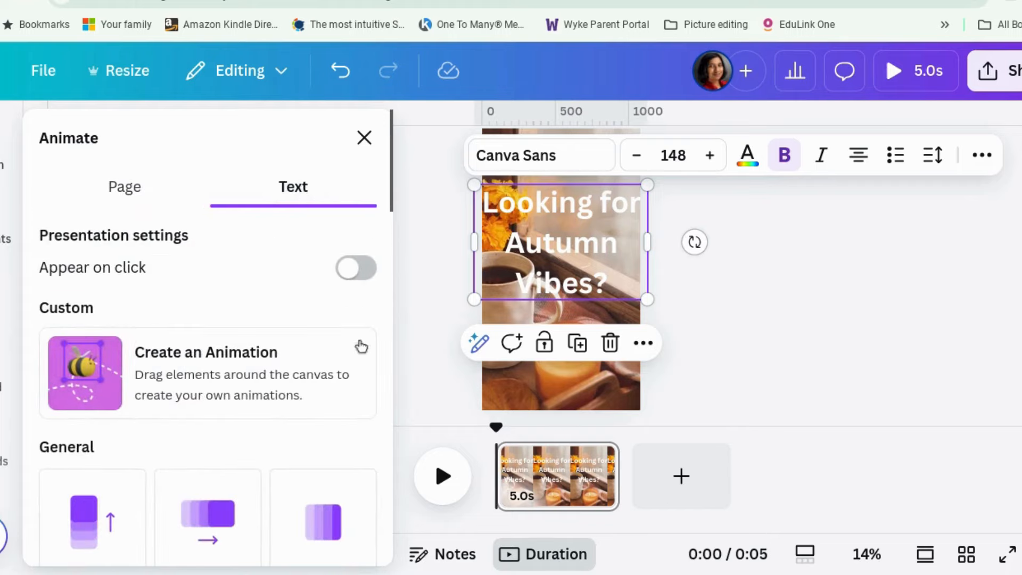
Preview the general Pan, Fade, Pop and Wipe animations on the heading
scroll(352, 347, "down", 3)
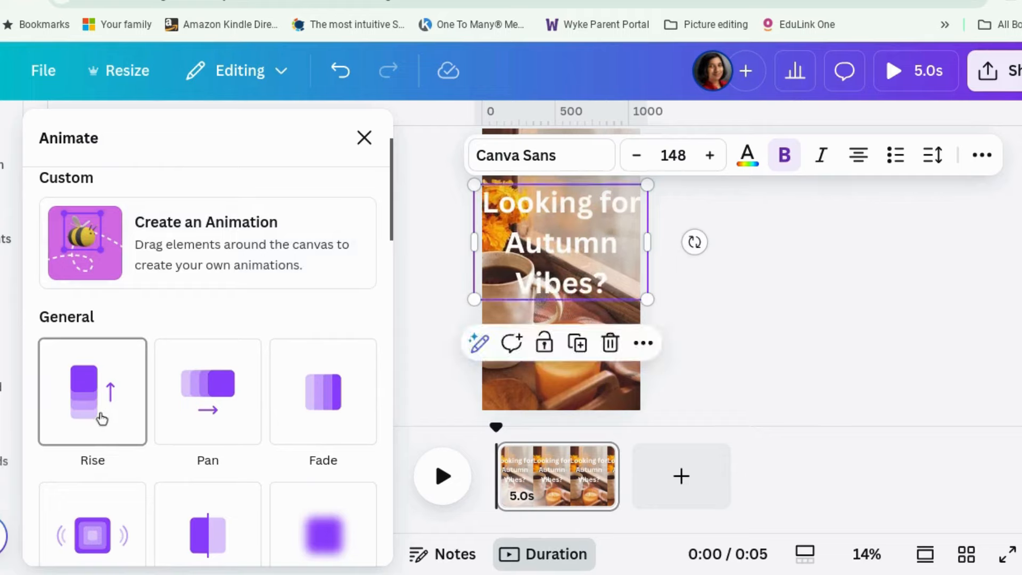
left_click(221, 418)
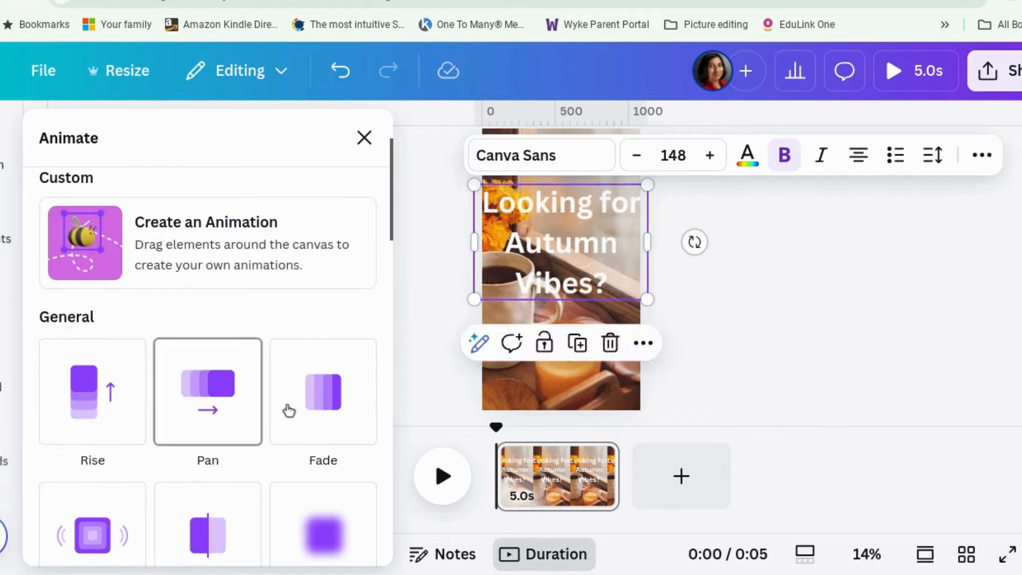
left_click(334, 401)
scroll(335, 401, "down", 2)
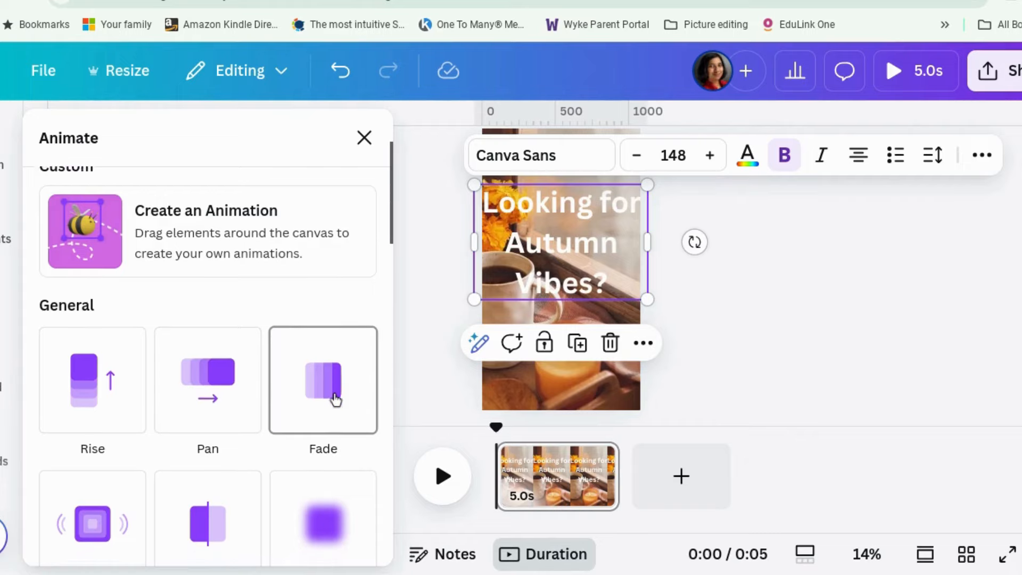
left_click(335, 401)
scroll(335, 401, "down", 1)
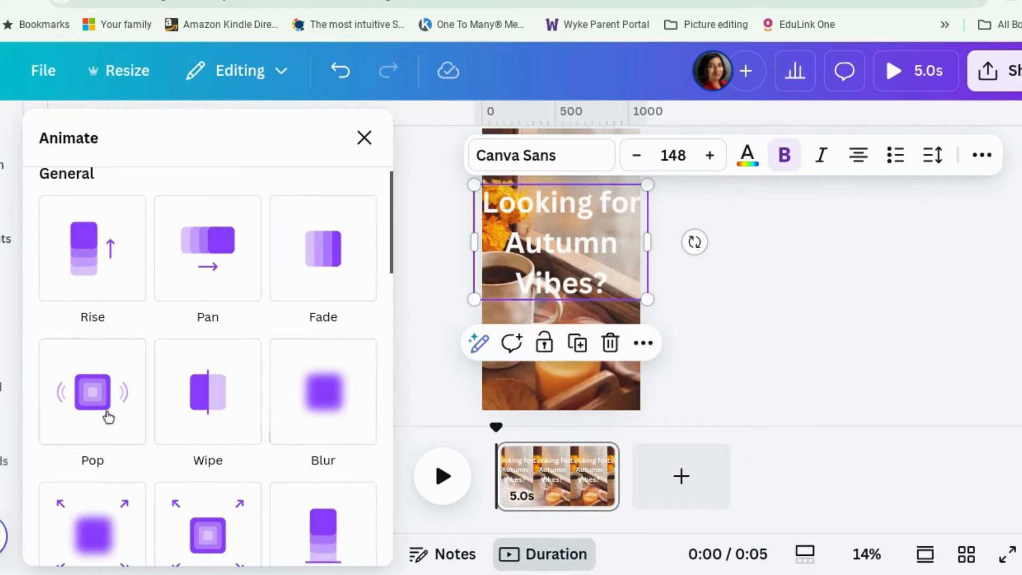
left_click(99, 409)
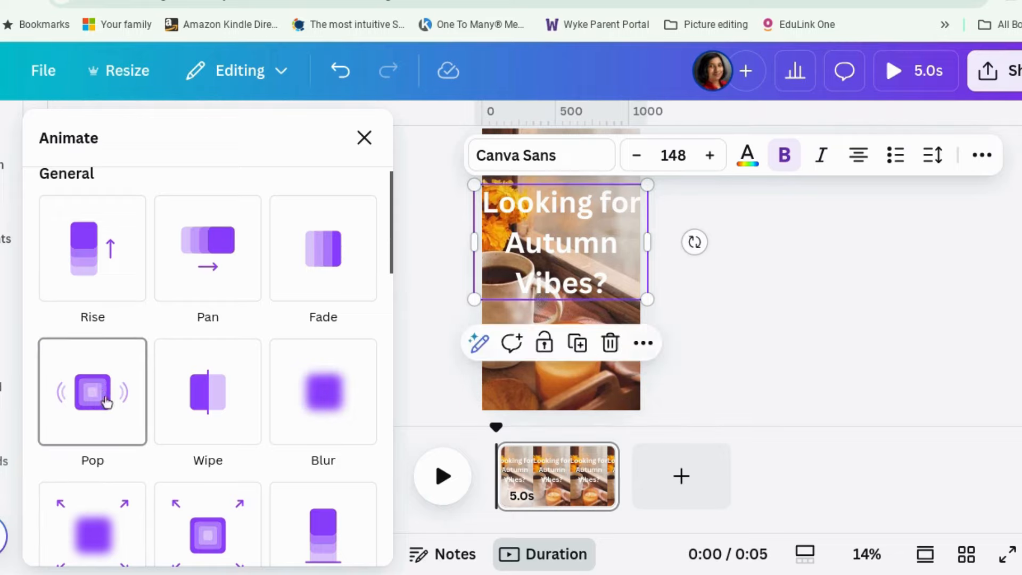
left_click(219, 411)
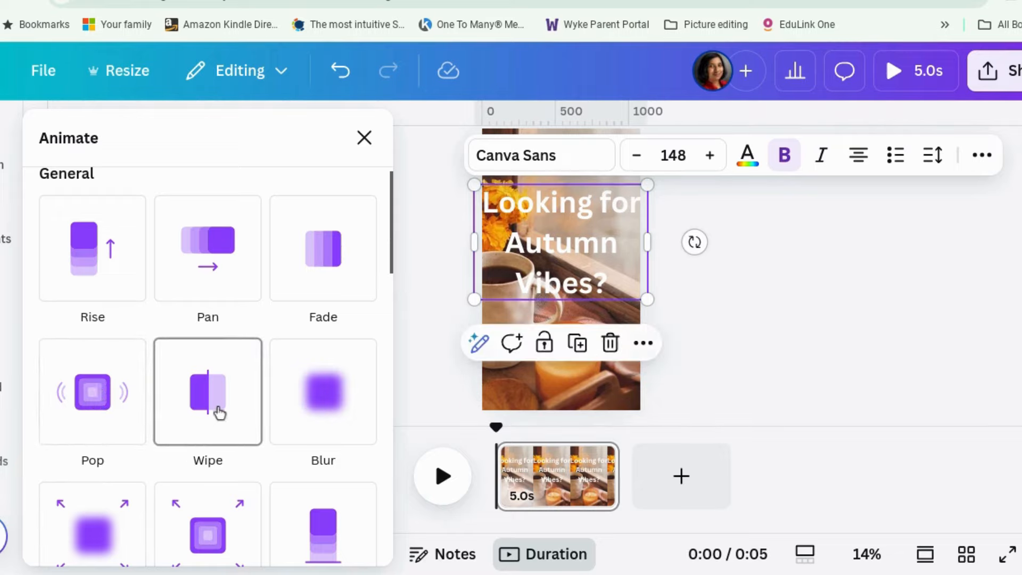
Try the Blur animation on the heading with a reduced speed, and remove it again
left_click(320, 398)
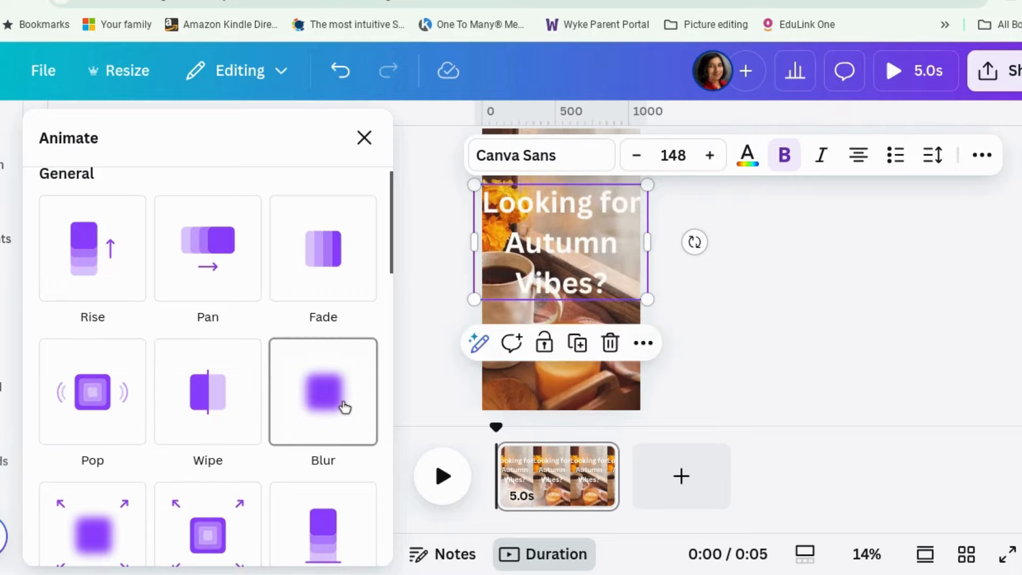
scroll(343, 404, "down", 5)
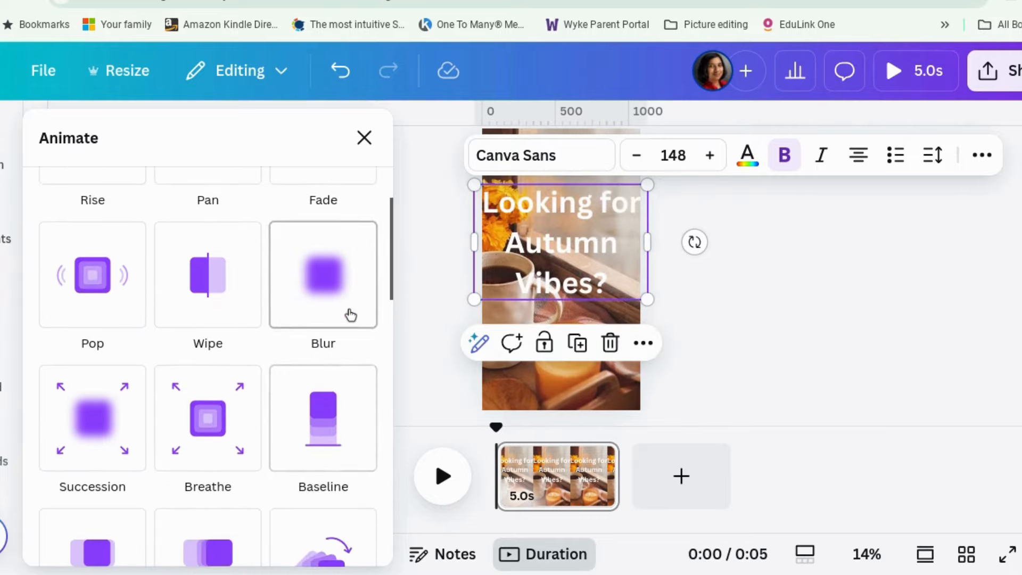
left_click_drag(194, 398, 84, 394)
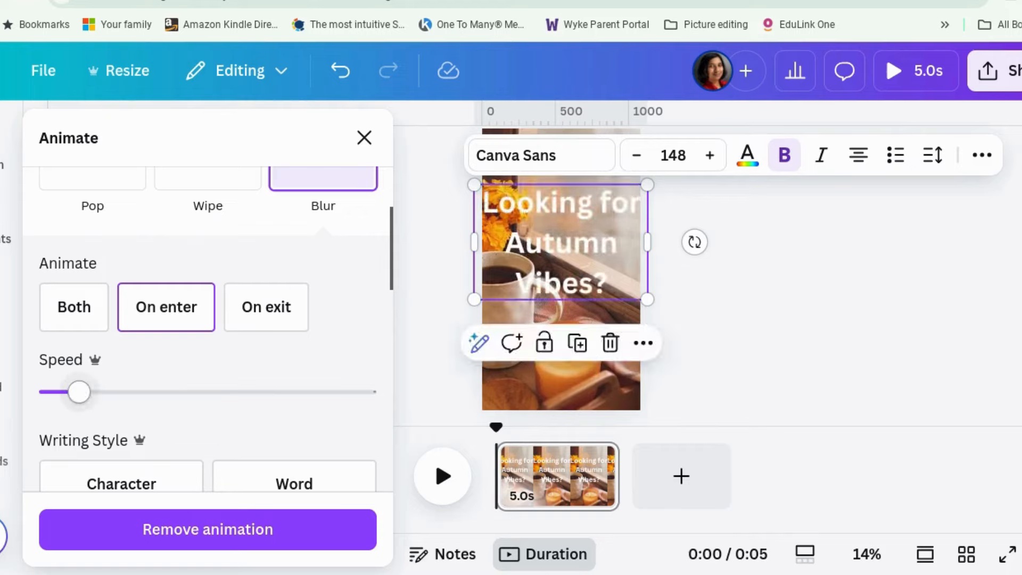
left_click(159, 531)
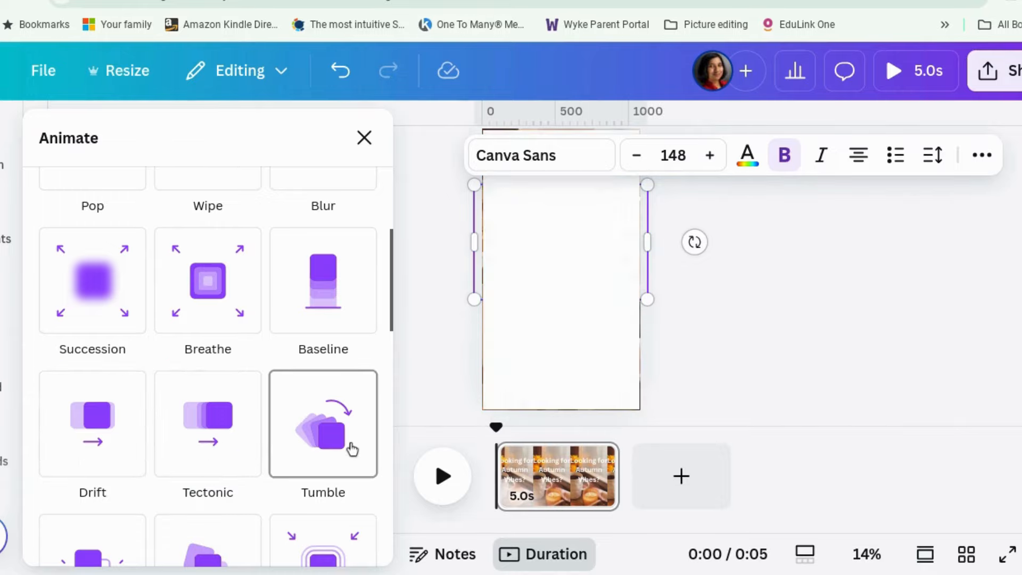
scroll(351, 449, "down", 3)
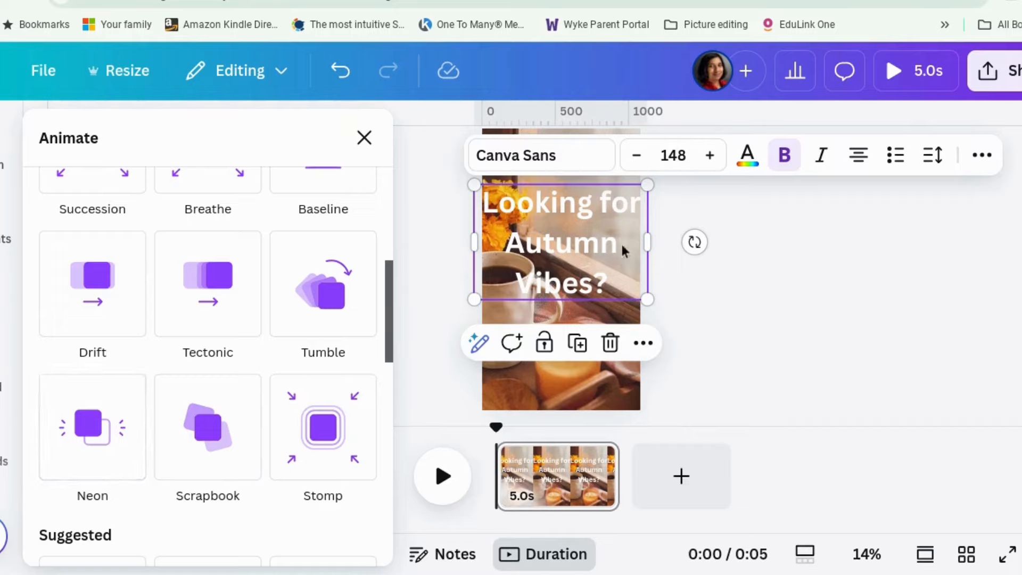
Apply the Neon text effect to the heading and set its intensity to 100
left_click(980, 156)
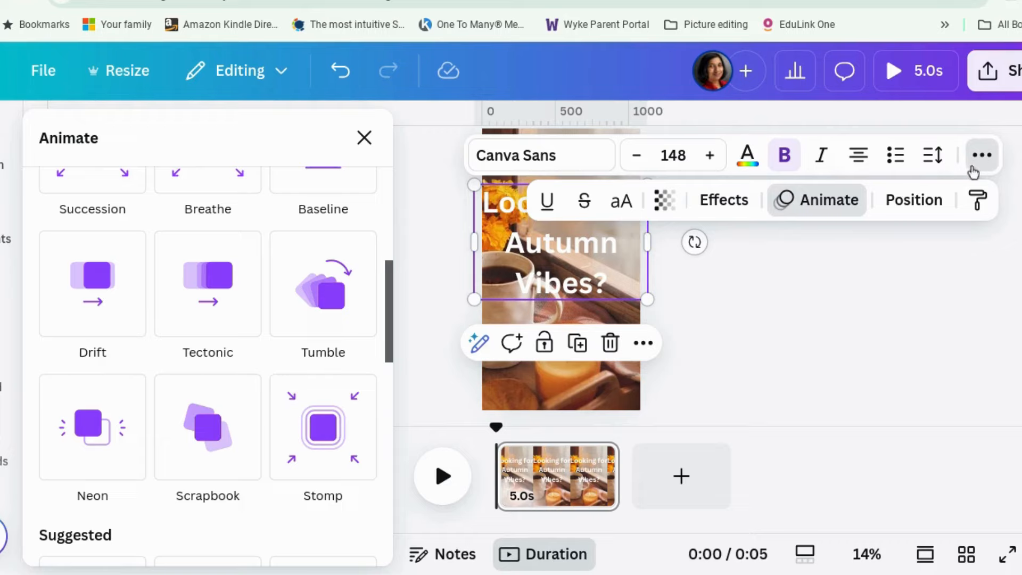
left_click(725, 200)
scroll(301, 323, "down", 1)
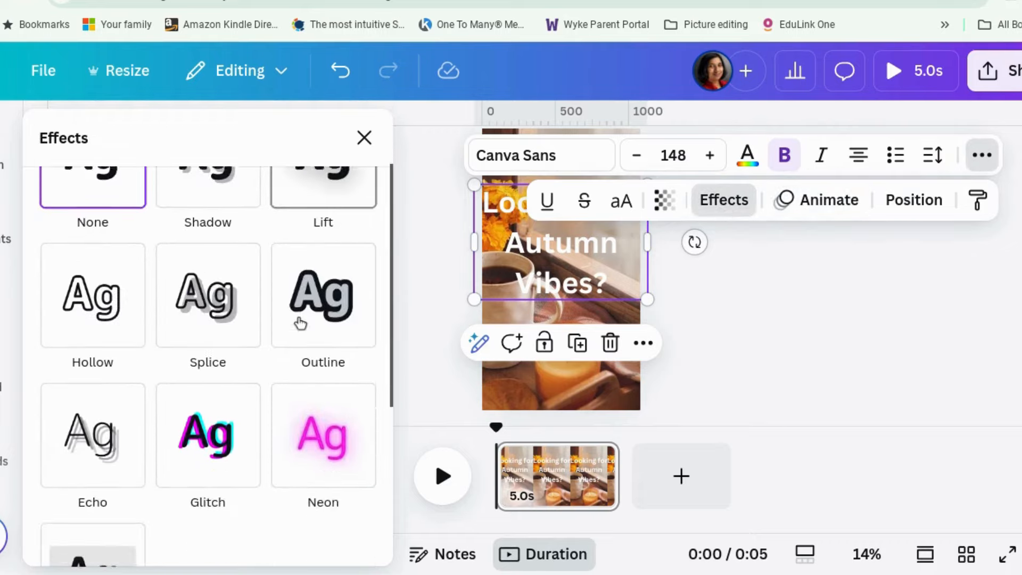
scroll(301, 323, "down", 1)
left_click(360, 453)
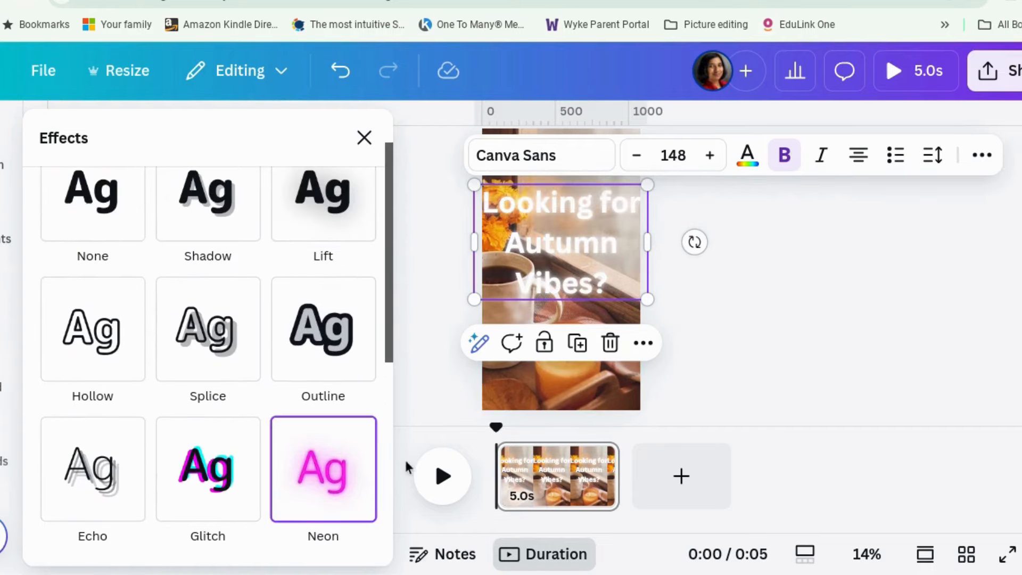
scroll(297, 470, "down", 5)
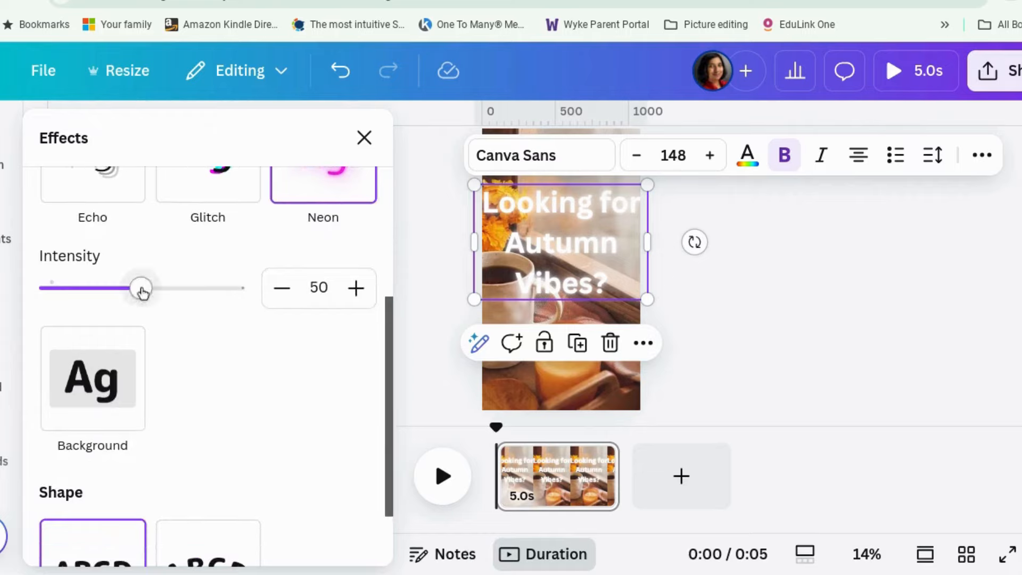
left_click_drag(141, 291, 84, 292)
left_click_drag(39, 288, 269, 290)
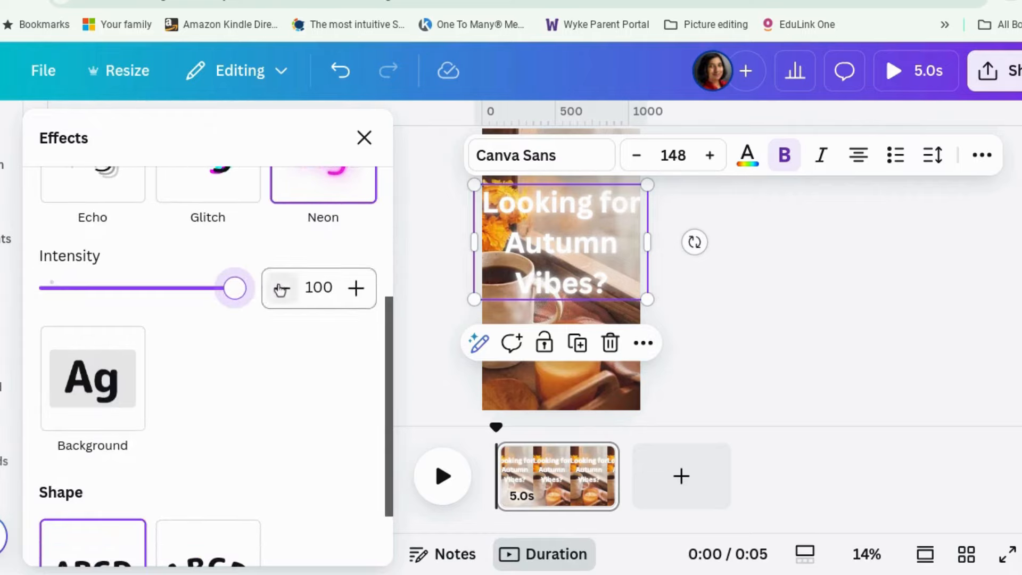
Change the heading's text colour to bright cyan #1BFDFD with a custom colour
left_click(746, 160)
scroll(235, 383, "down", 1)
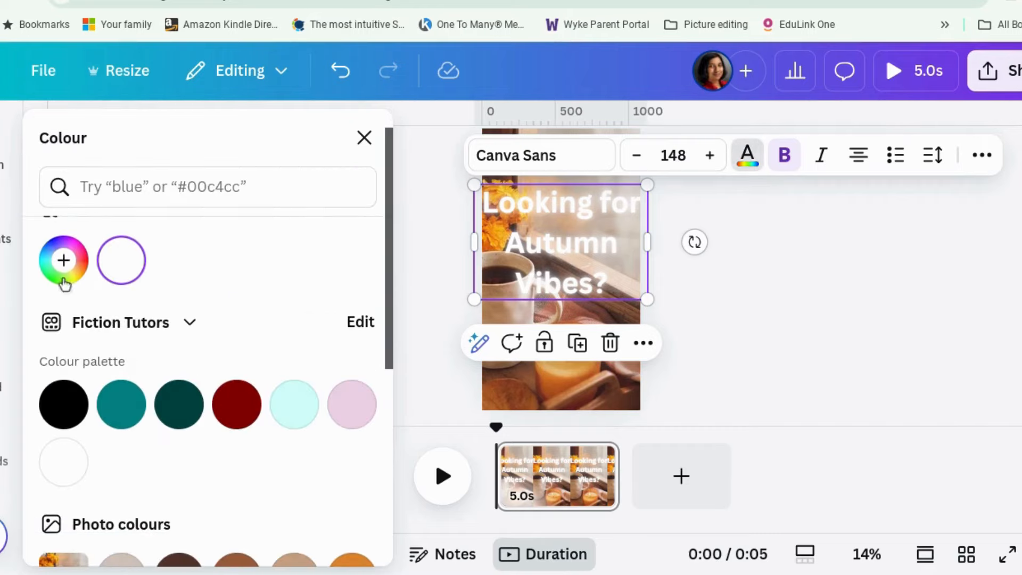
left_click(64, 262)
left_click(199, 440)
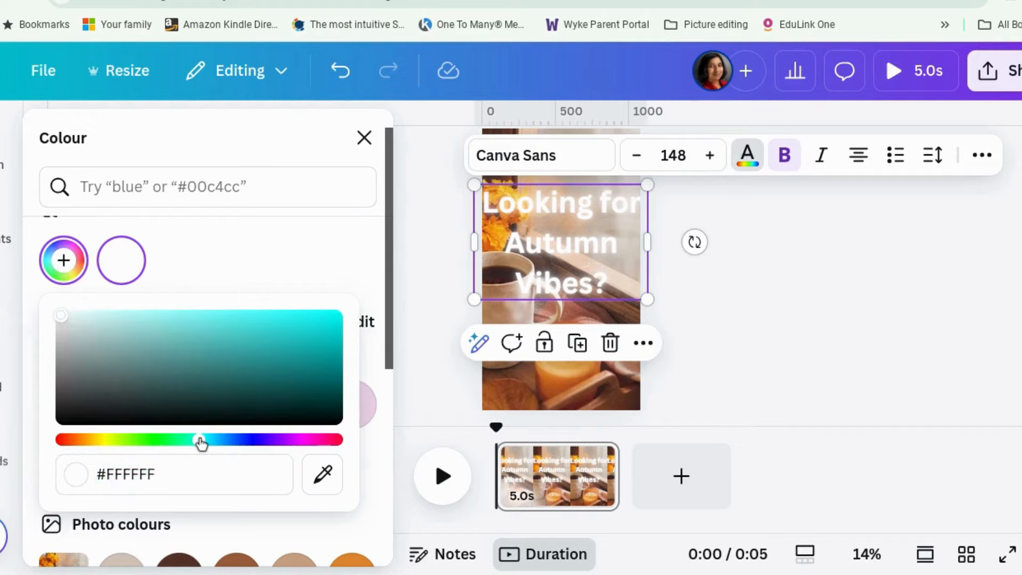
left_click(311, 315)
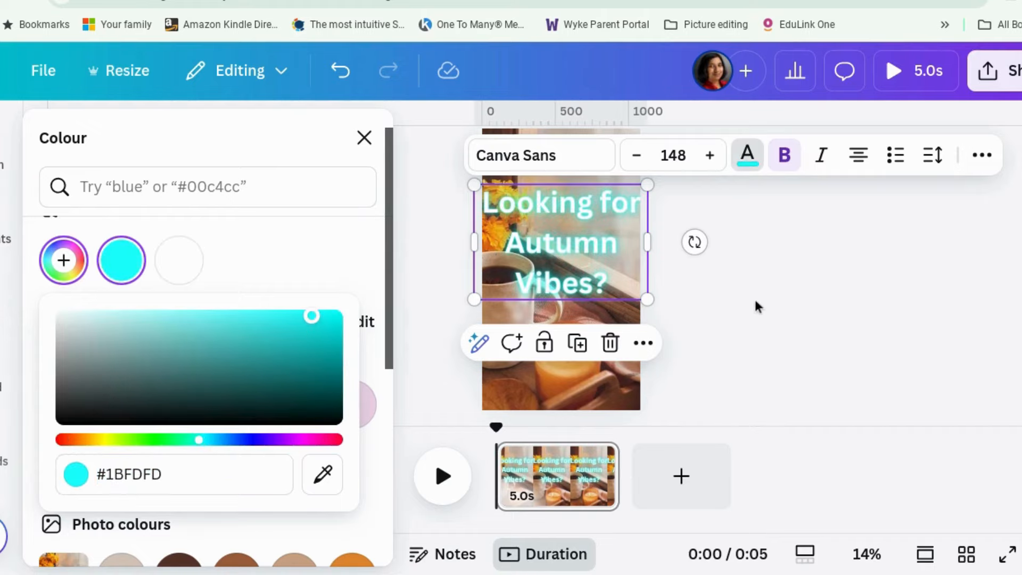
key("Escape")
key("Escape")
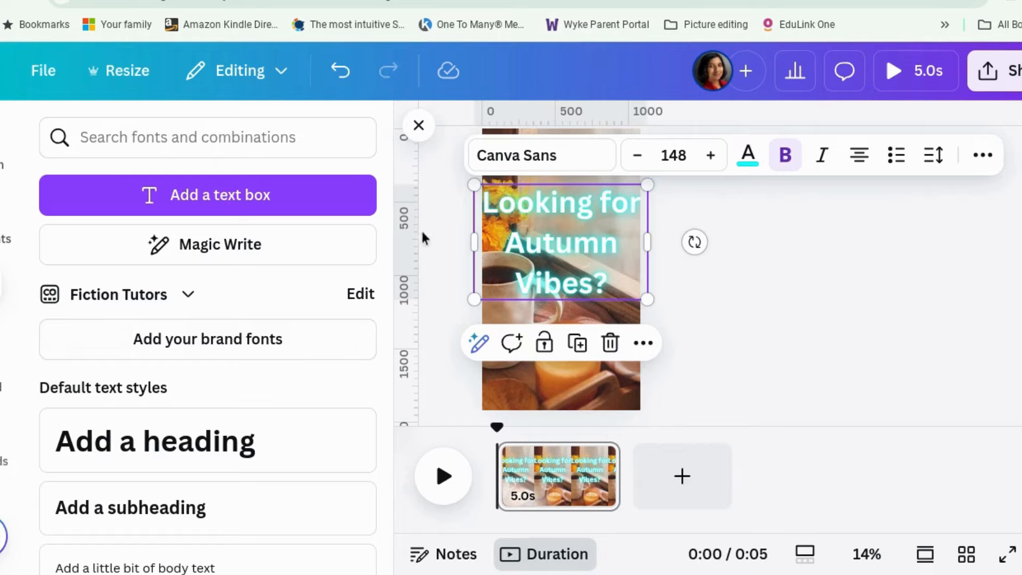
Try the Neon animation on the heading with a lower intensity, and remove it again
left_click(576, 230)
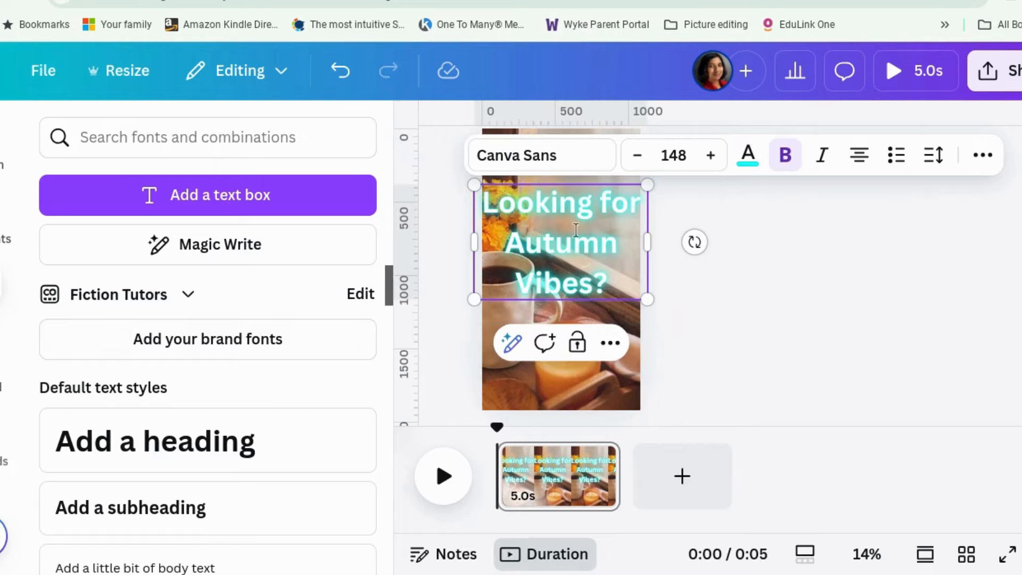
left_click(997, 160)
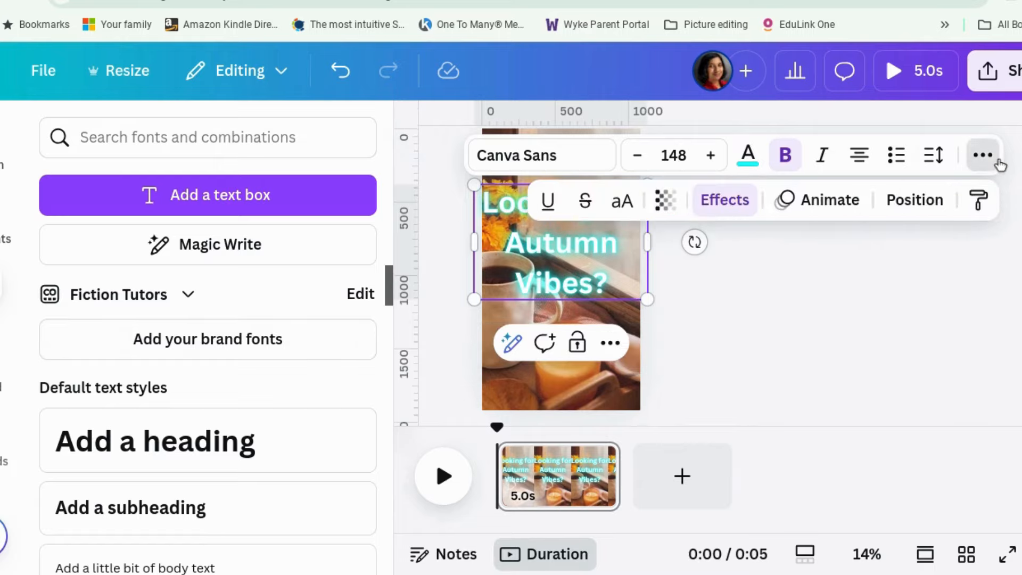
left_click(781, 217)
scroll(200, 390, "down", 5)
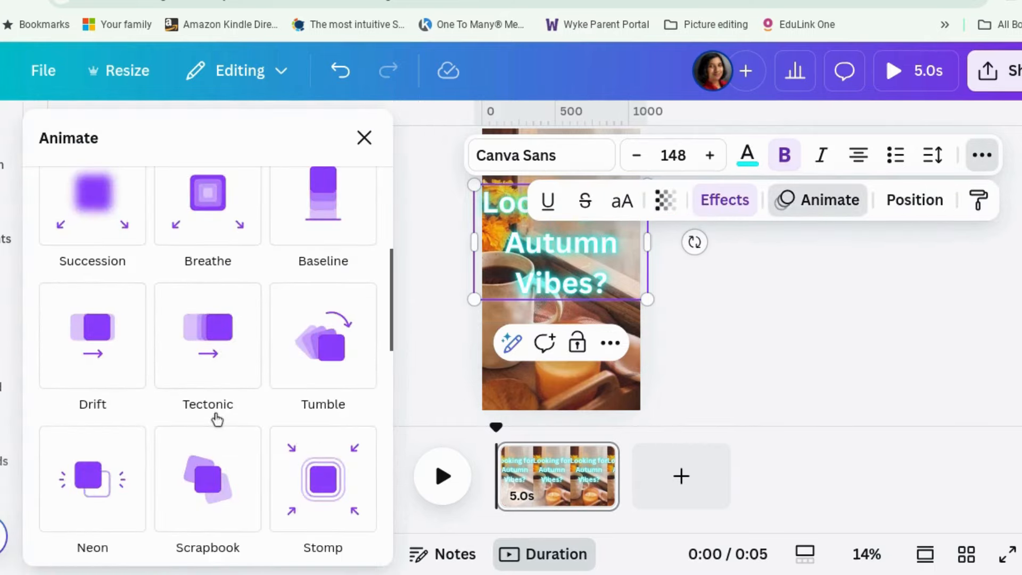
left_click(89, 499)
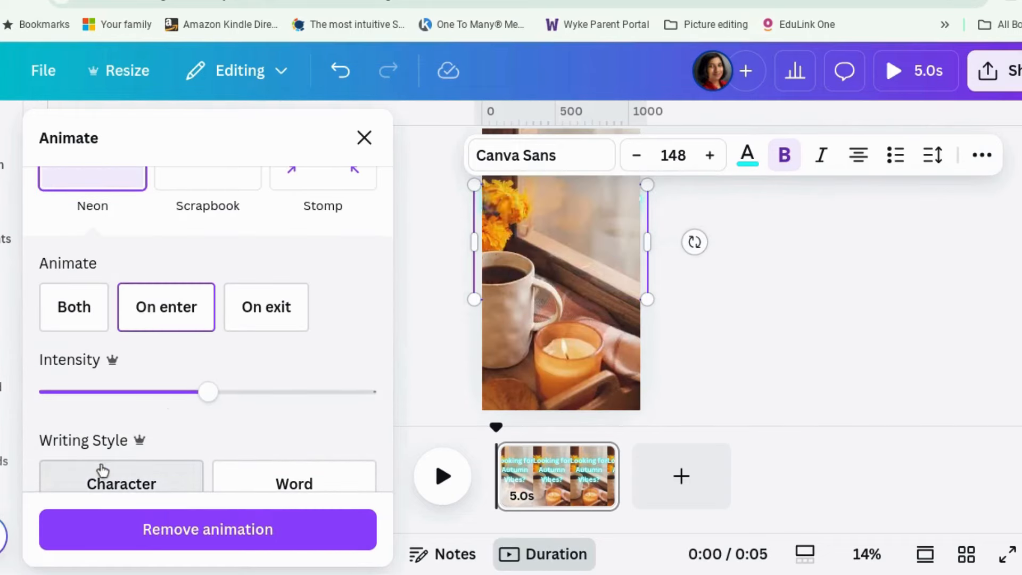
left_click_drag(206, 397, 158, 401)
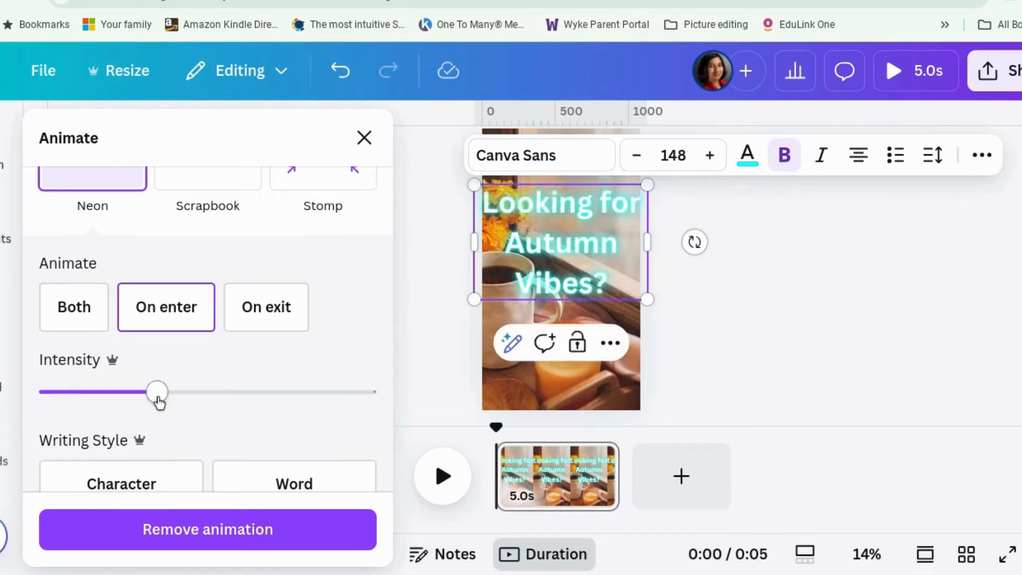
left_click(184, 541)
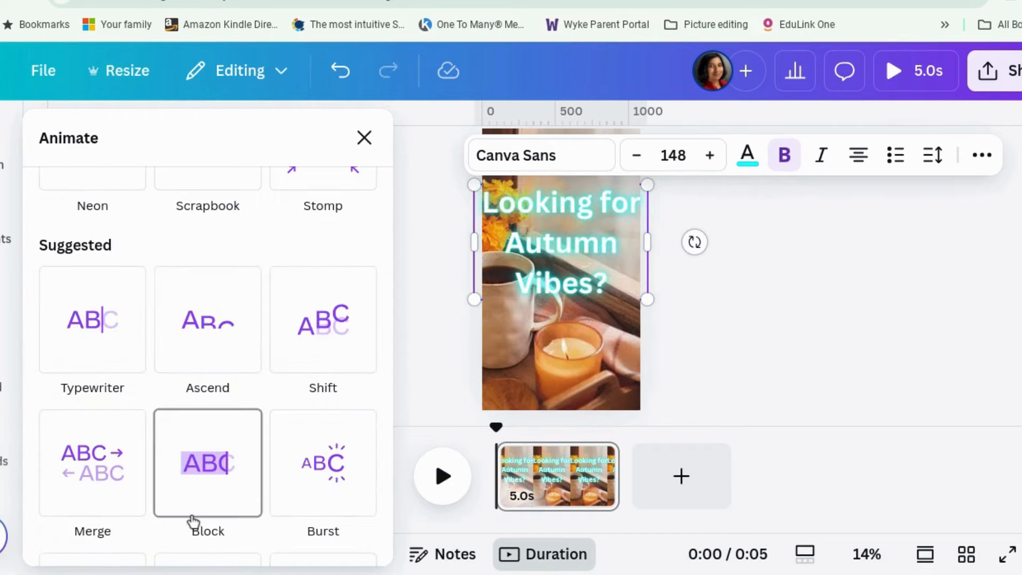
Try the suggested Ascend animation on the heading, and settle on the Shift animation on enter with the Word writing style
scroll(267, 463, "down", 2)
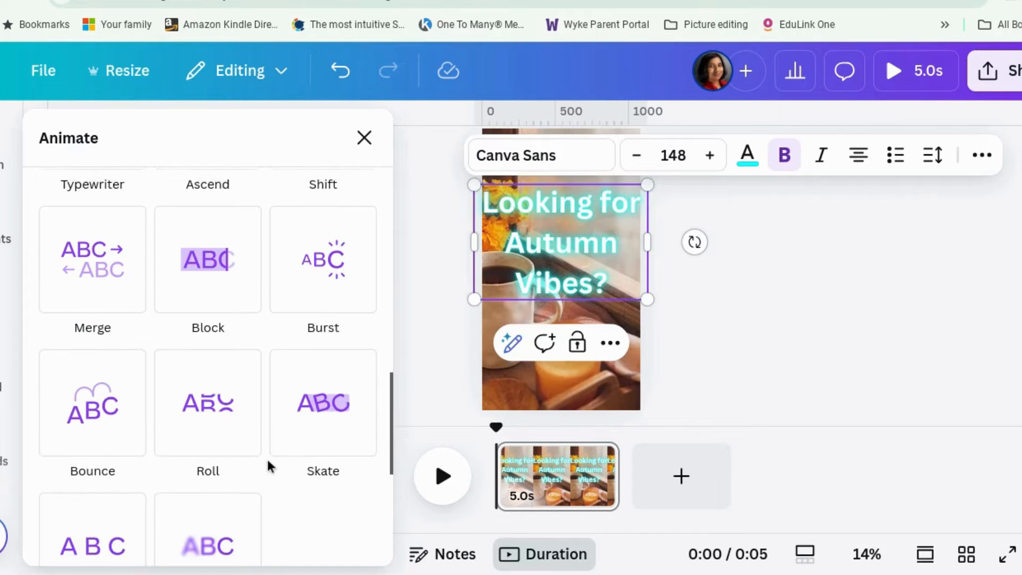
scroll(267, 463, "up", 5)
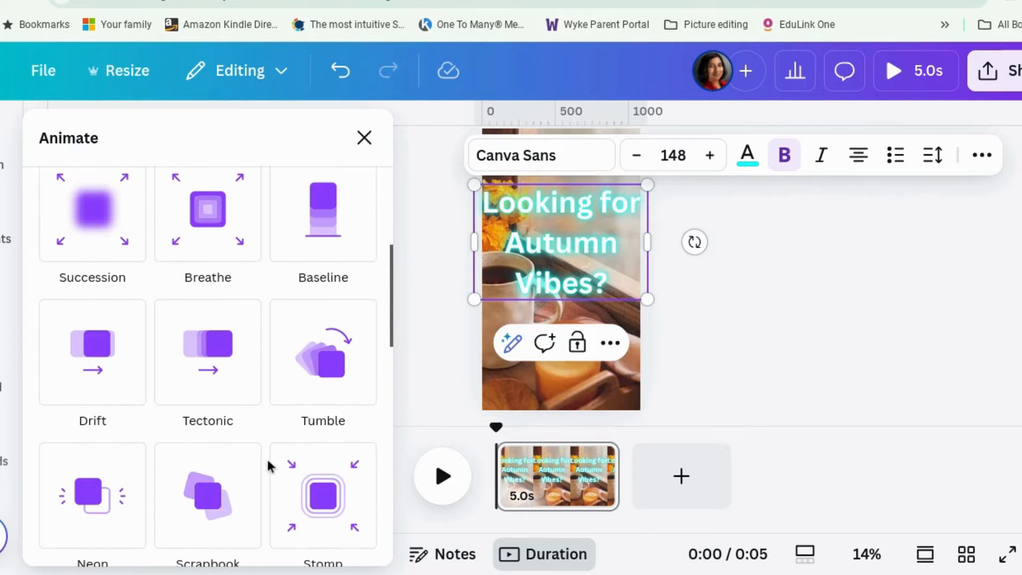
scroll(266, 457, "down", 2)
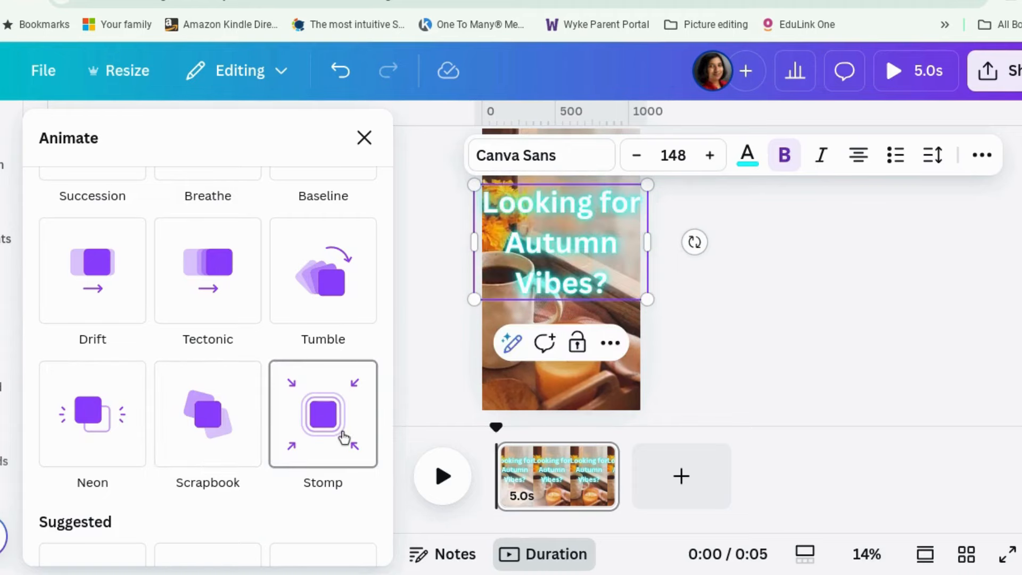
scroll(343, 437, "down", 5)
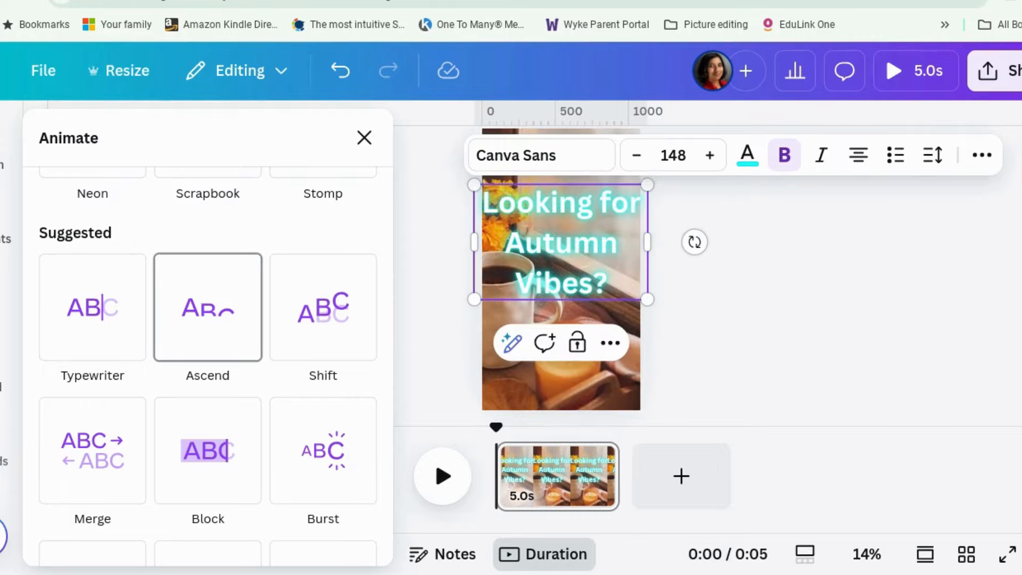
scroll(251, 324, "down", 1)
left_click(228, 276)
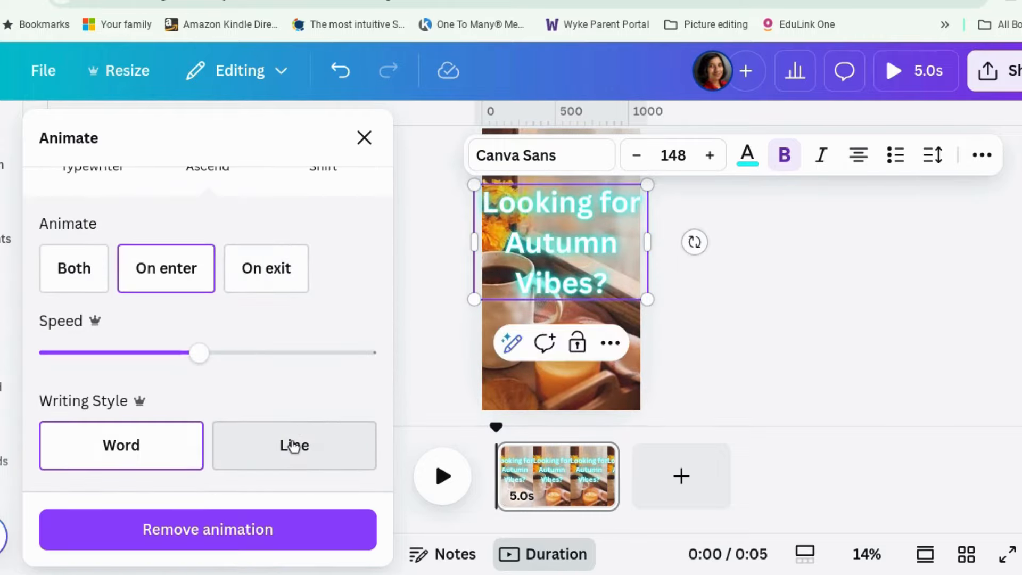
scroll(244, 311, "up", 3)
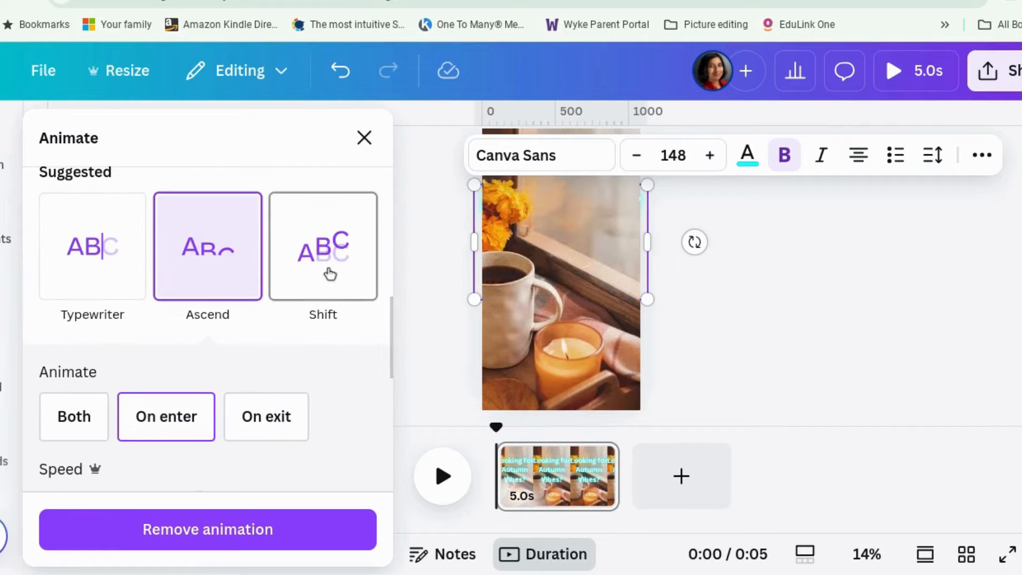
scroll(331, 274, "down", 3)
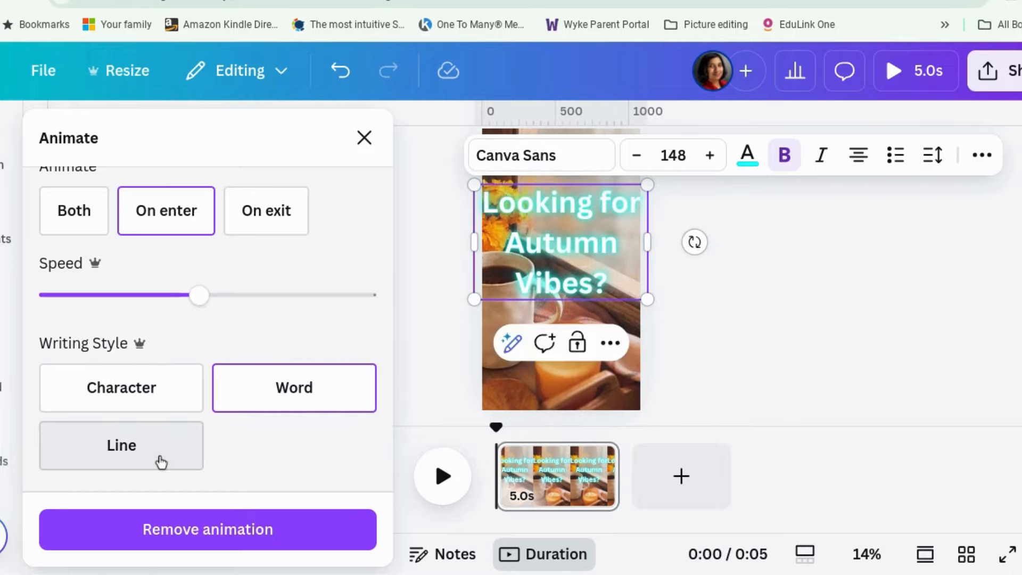
left_click(365, 138)
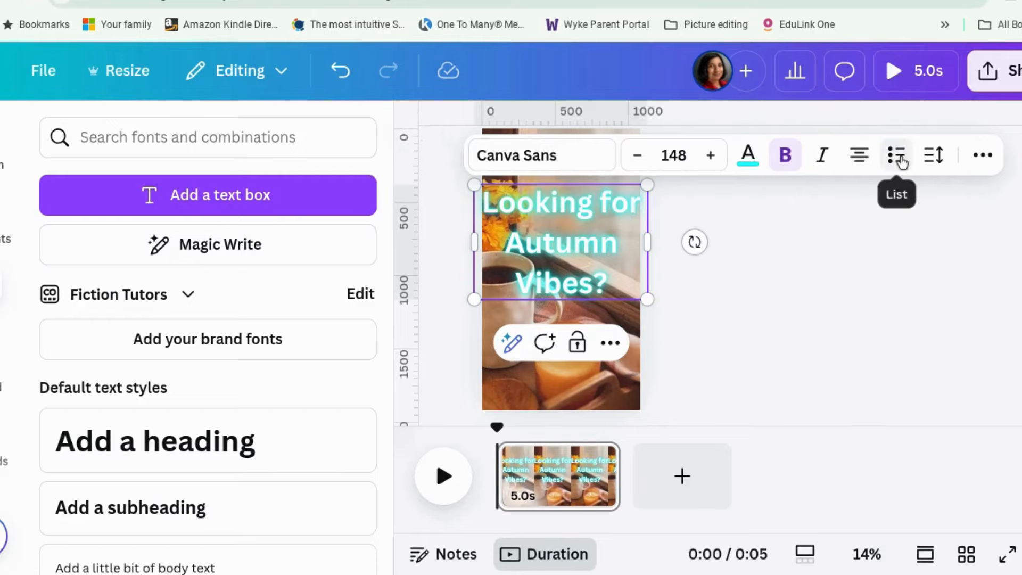
left_click(983, 155)
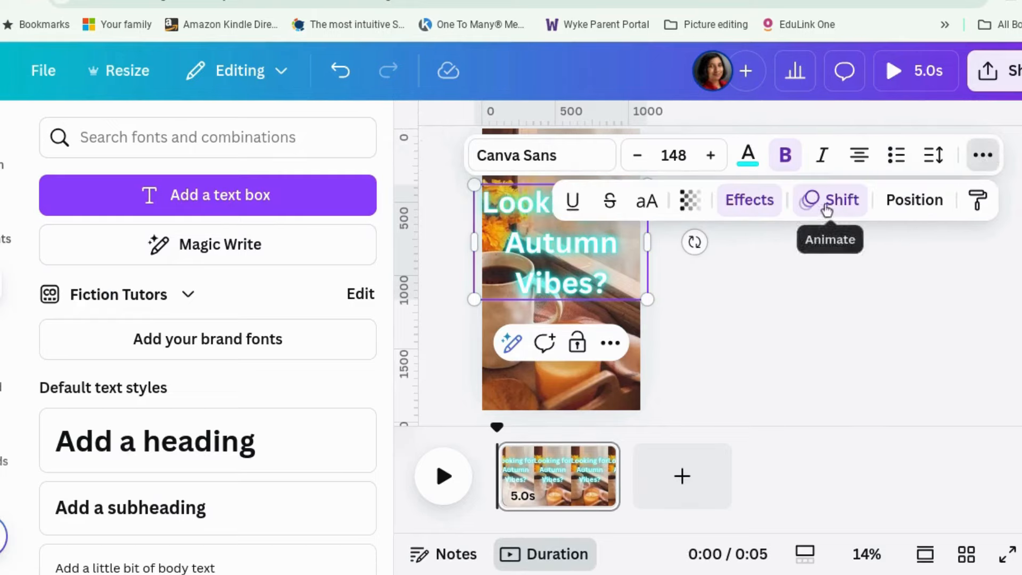
Remove the heading's Shift animation, and preview the other suggested animations and the add-on effects for the text
left_click(810, 201)
scroll(91, 456, "down", 5)
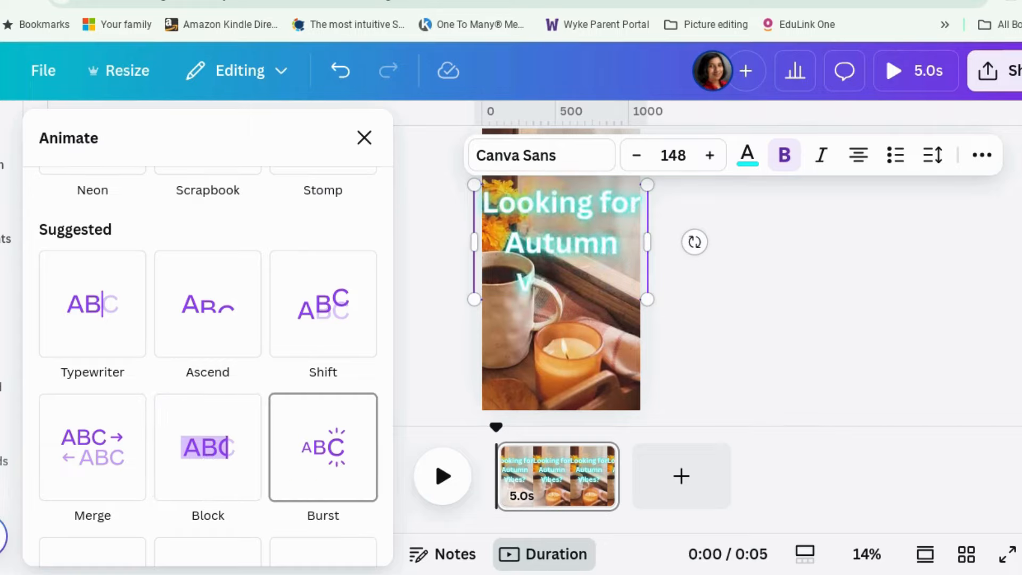
scroll(266, 433, "down", 3)
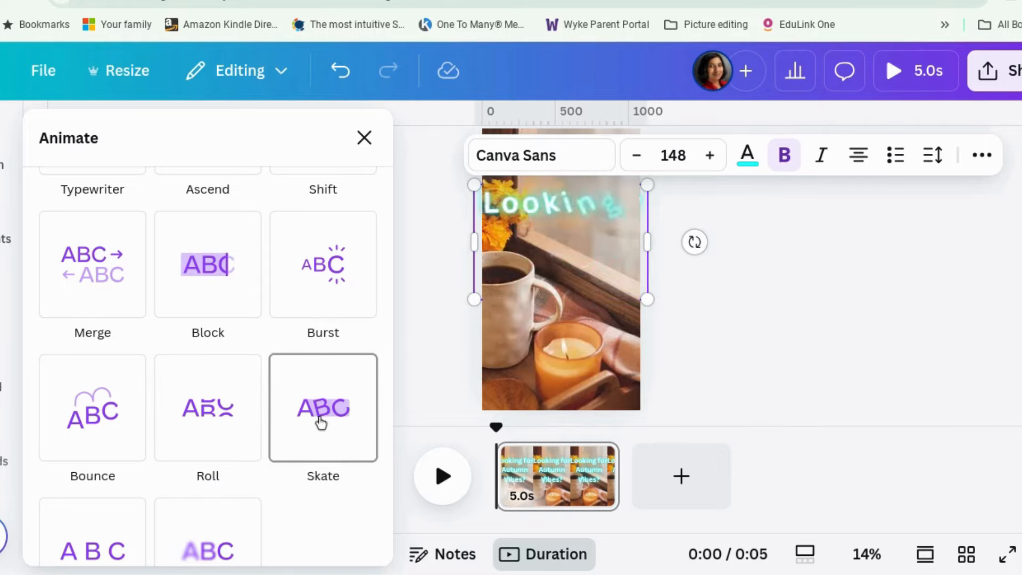
scroll(321, 423, "down", 3)
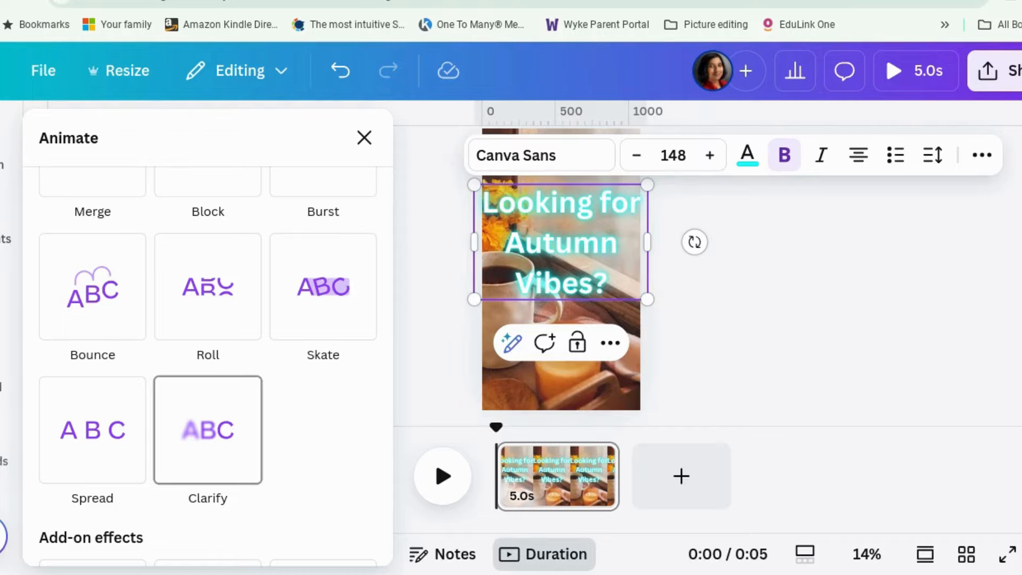
scroll(251, 468, "down", 3)
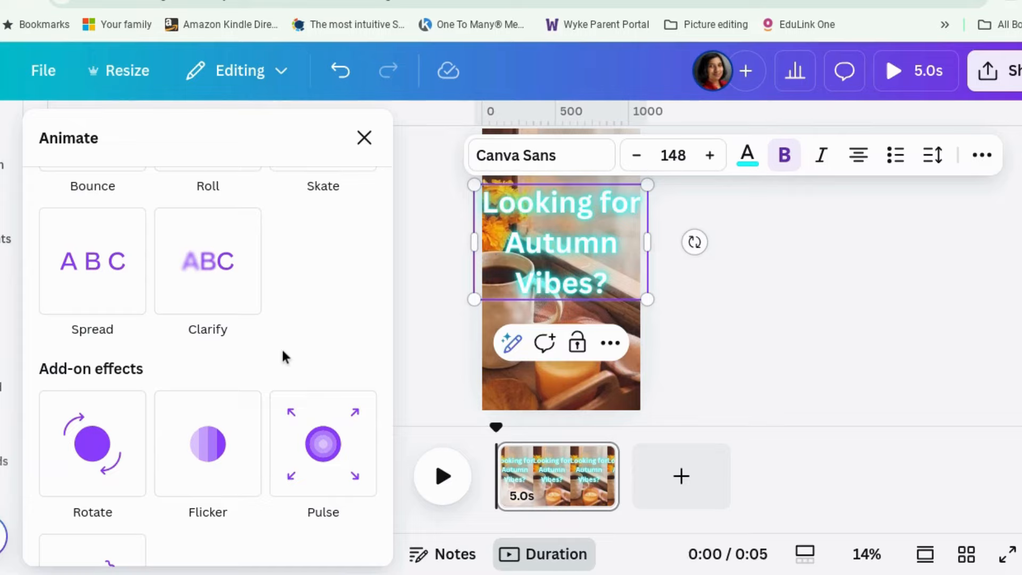
scroll(286, 356, "down", 1)
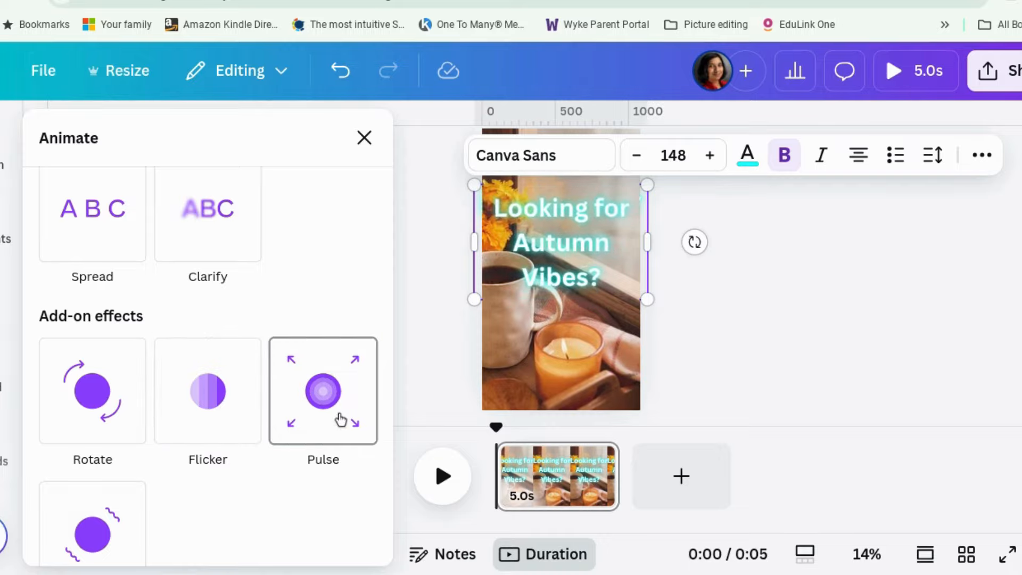
scroll(337, 418, "down", 2)
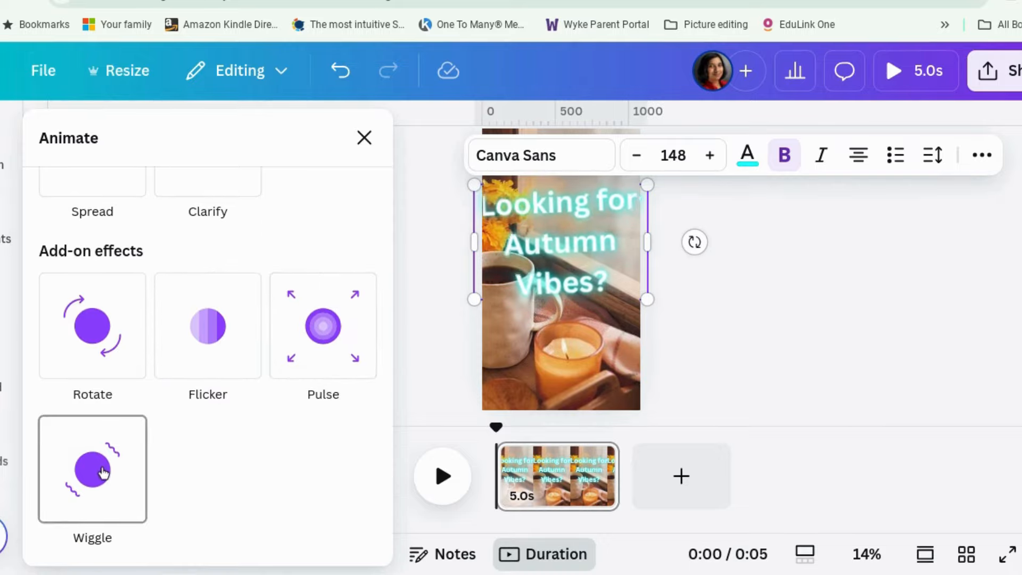
scroll(148, 438, "up", 10)
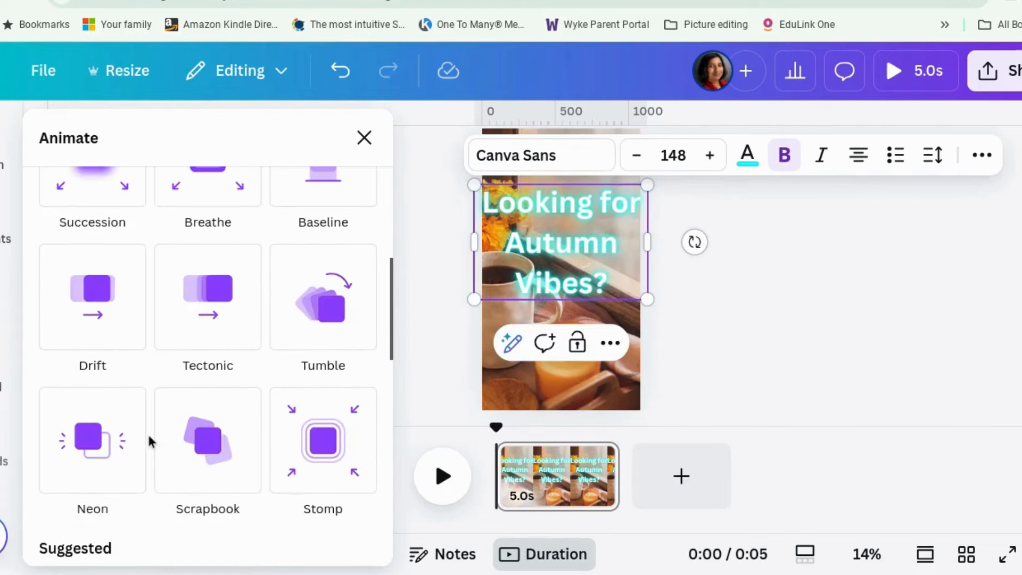
scroll(149, 437, "up", 10)
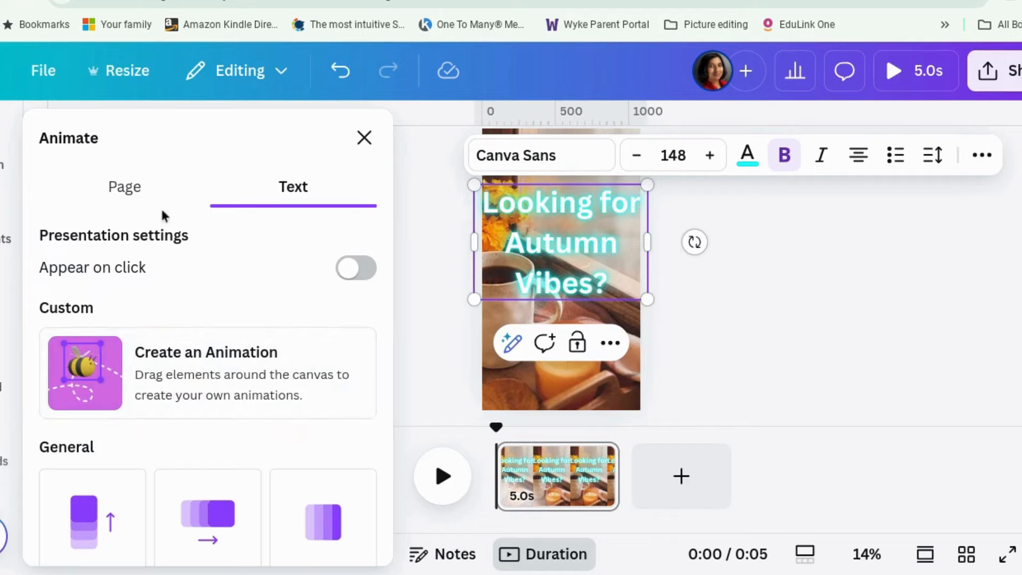
Preview the featured page animations and the first general ones, such as Fun, Chill, Fade and Breathe, on the whole page
left_click(134, 205)
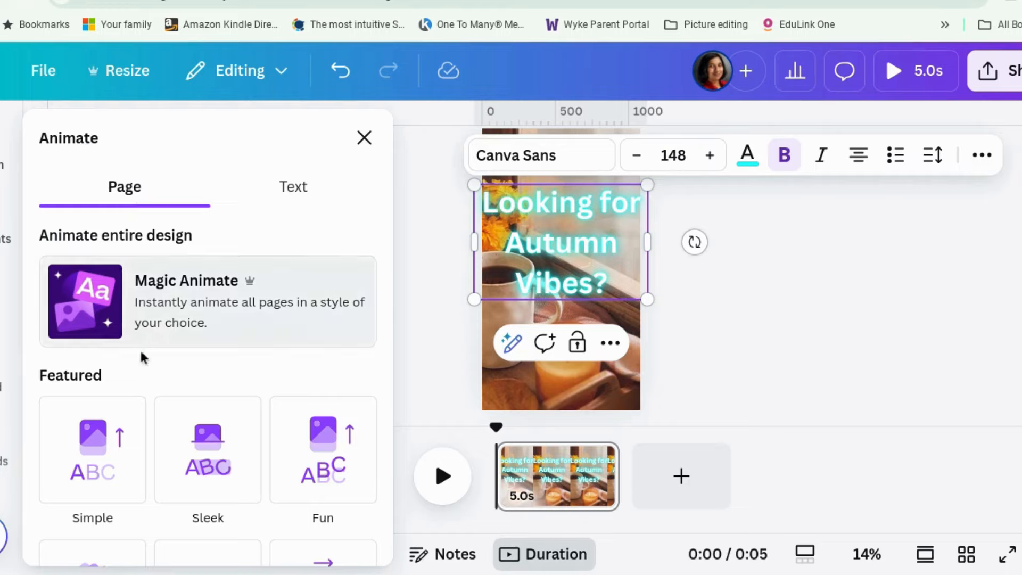
scroll(138, 373, "down", 1)
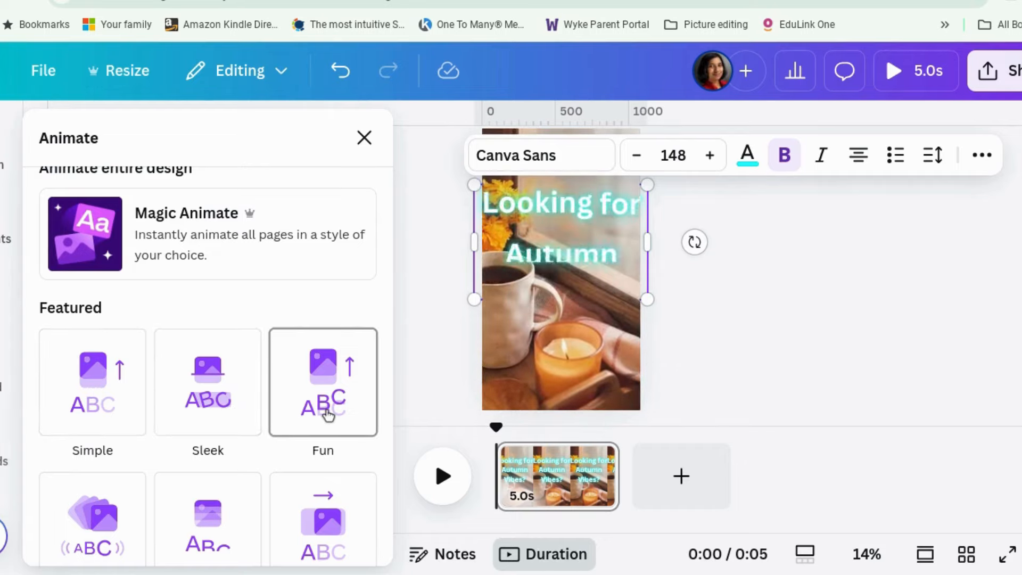
scroll(329, 415, "down", 3)
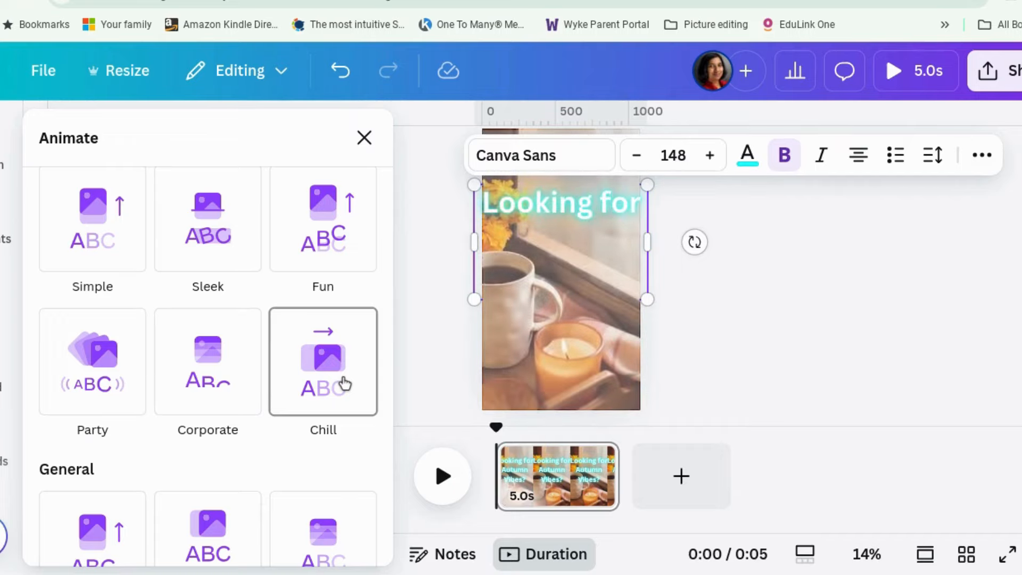
scroll(333, 391, "down", 3)
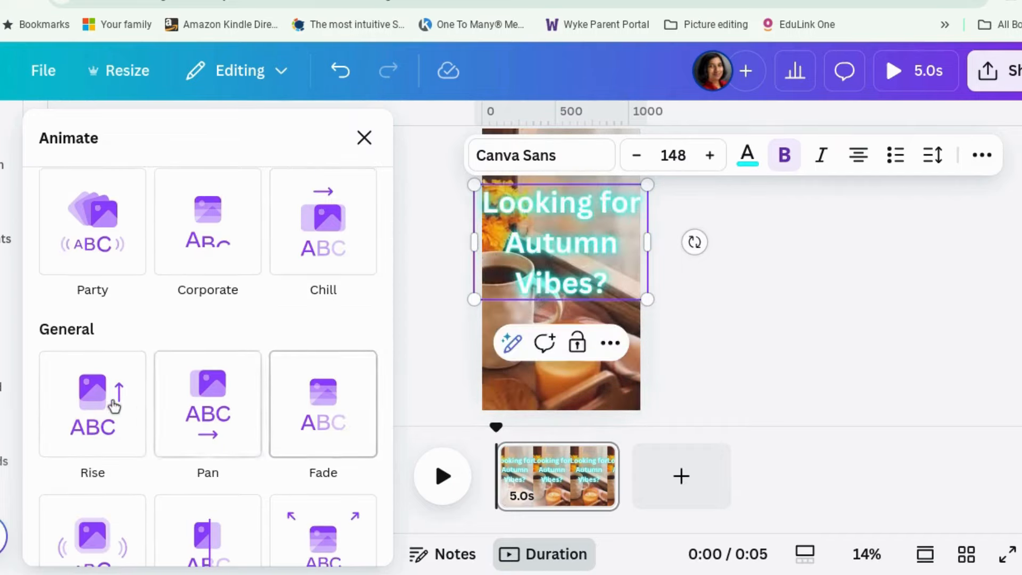
scroll(128, 416, "down", 5)
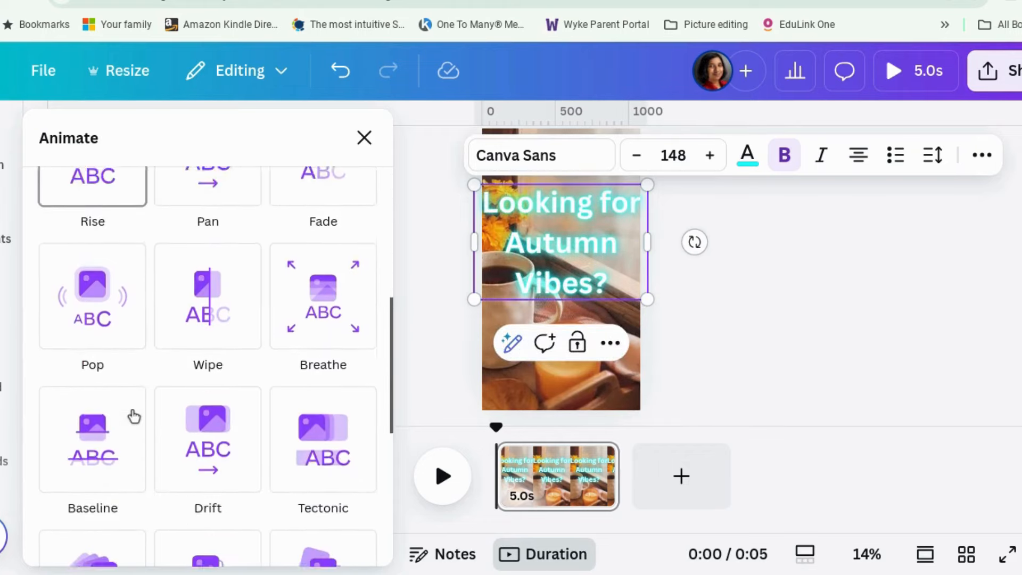
scroll(141, 406, "up", 3)
scroll(143, 402, "up", 4)
scroll(144, 400, "down", 3)
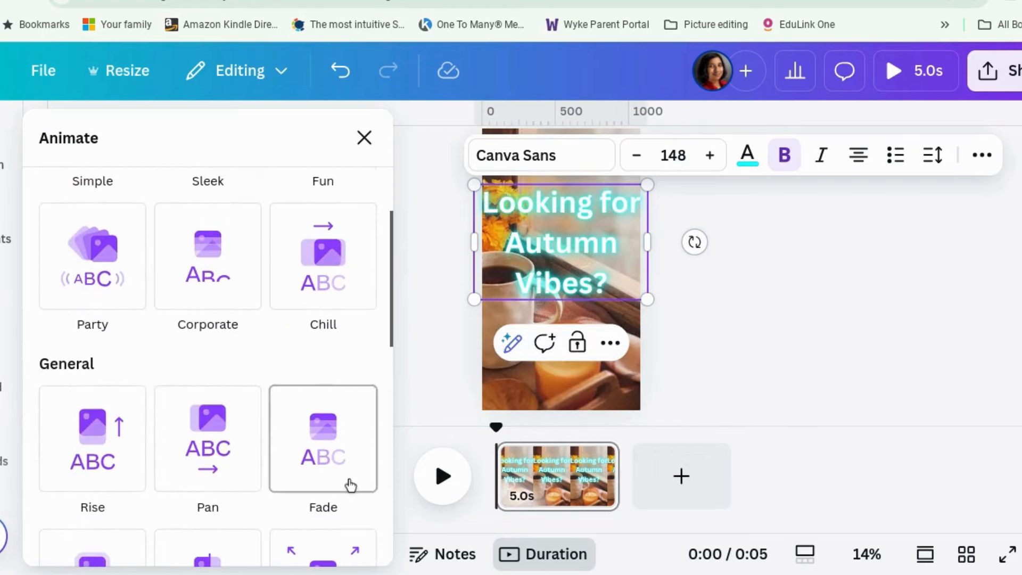
left_click(350, 487)
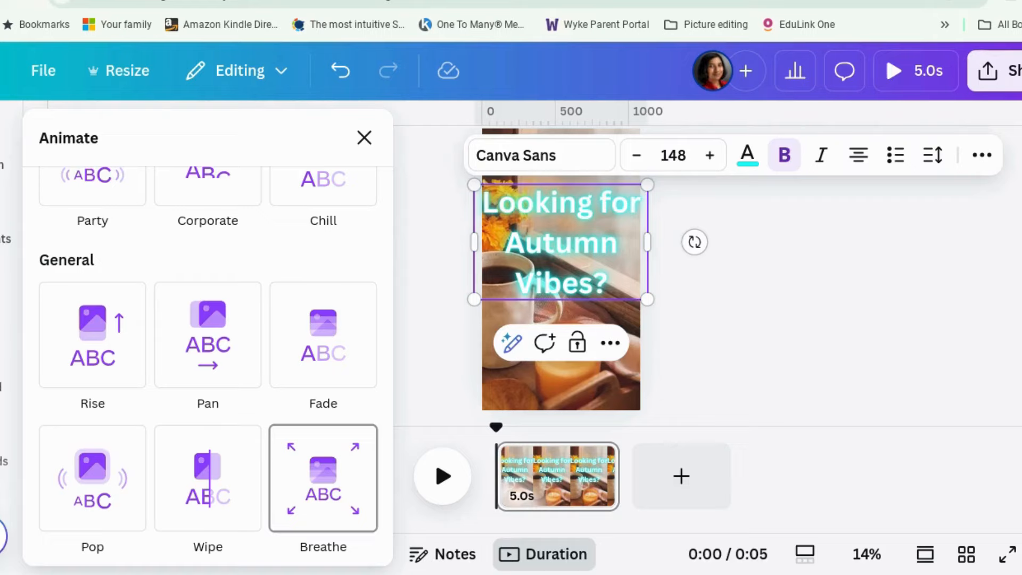
left_click(316, 358)
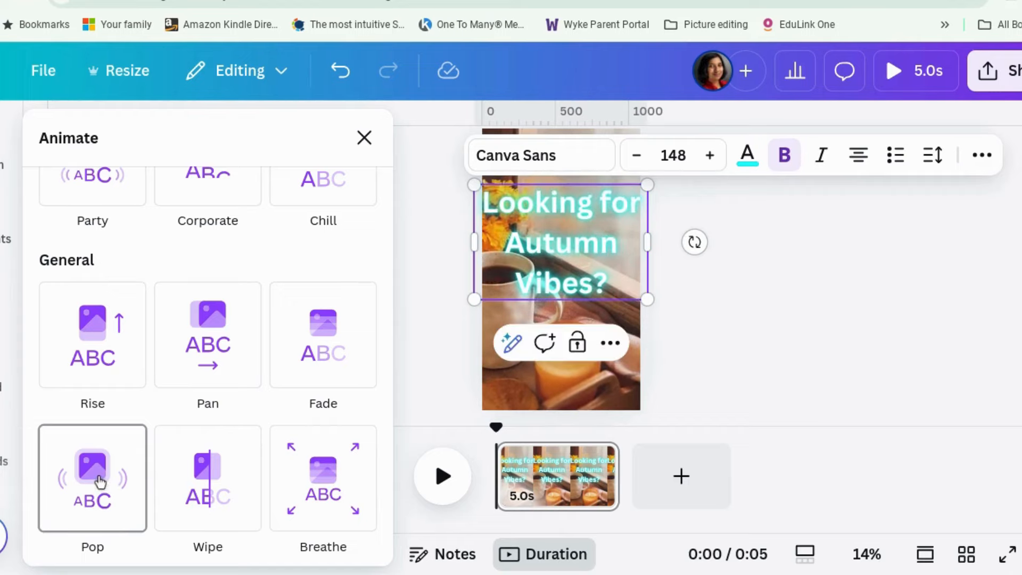
Preview the remaining general page animations, including Tectonic, Scrapbook and Stomp, and the suggested Photo Flow
scroll(74, 488, "down", 3)
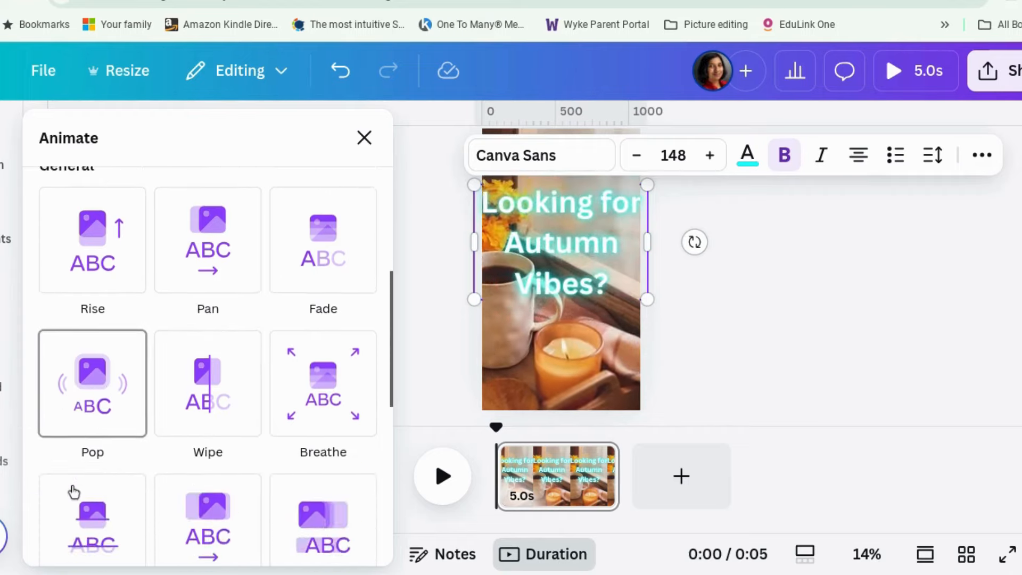
scroll(80, 479, "down", 1)
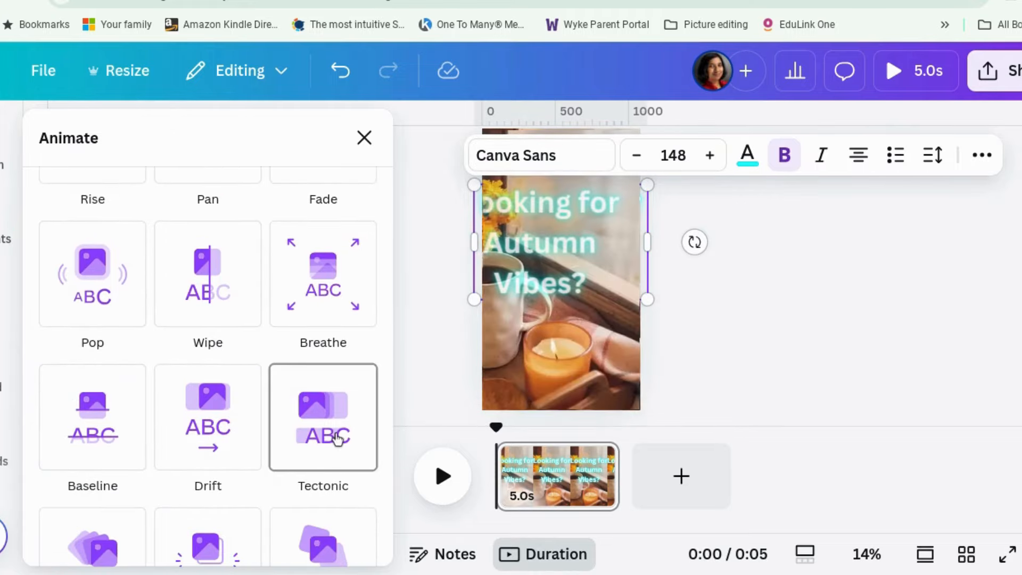
scroll(337, 438, "down", 2)
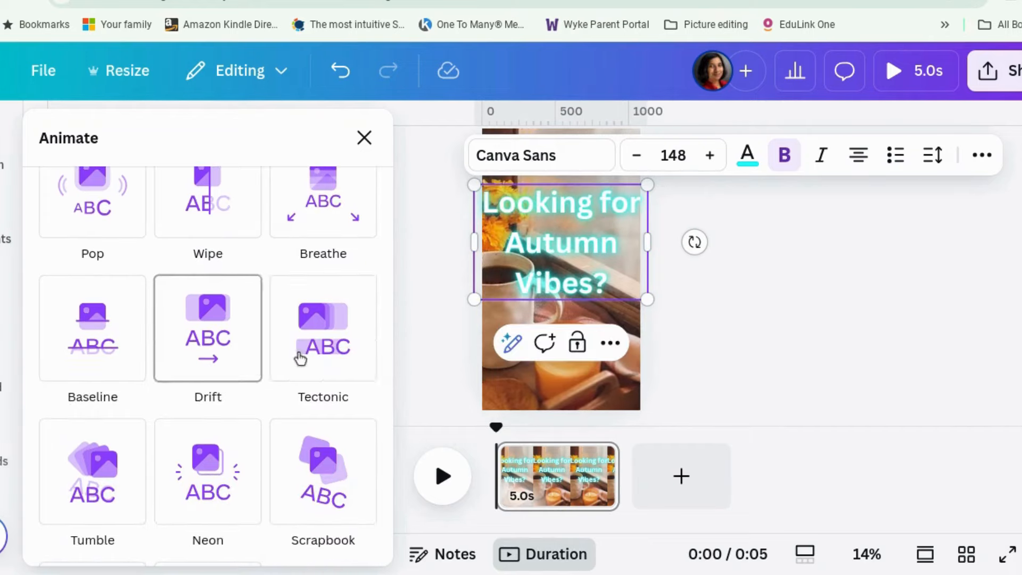
scroll(207, 376, "down", 2)
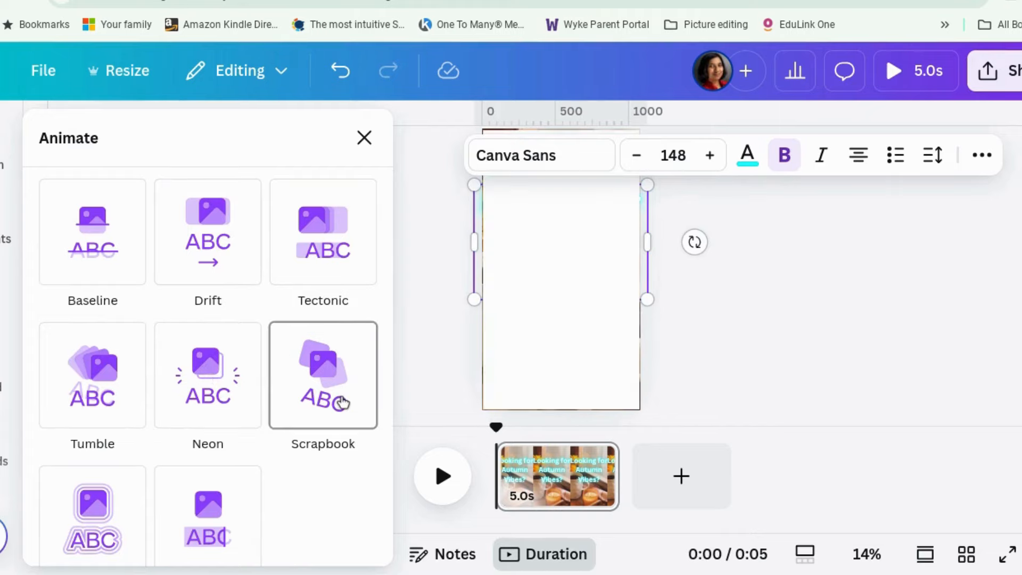
scroll(319, 411, "down", 3)
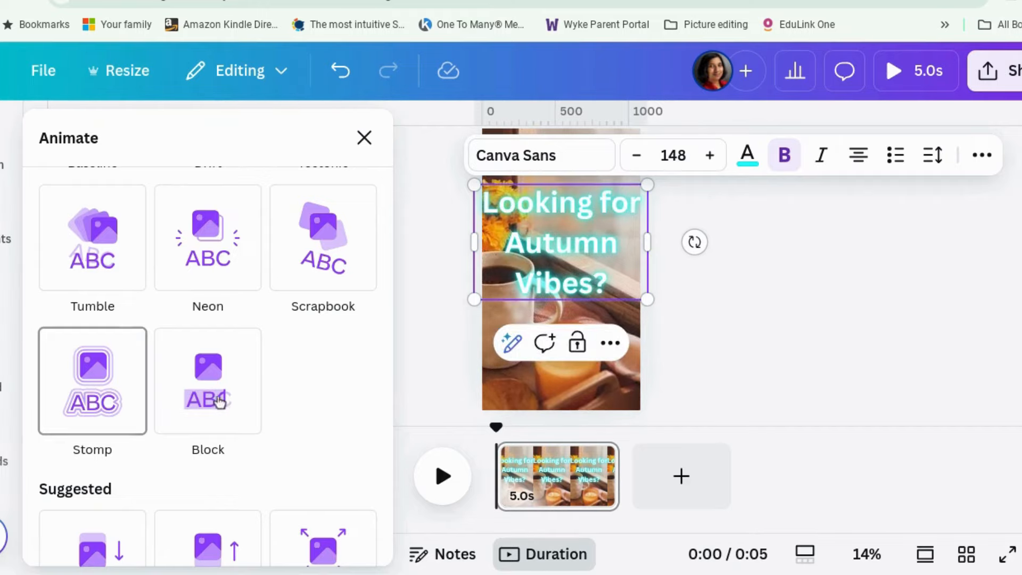
scroll(229, 402, "down", 2)
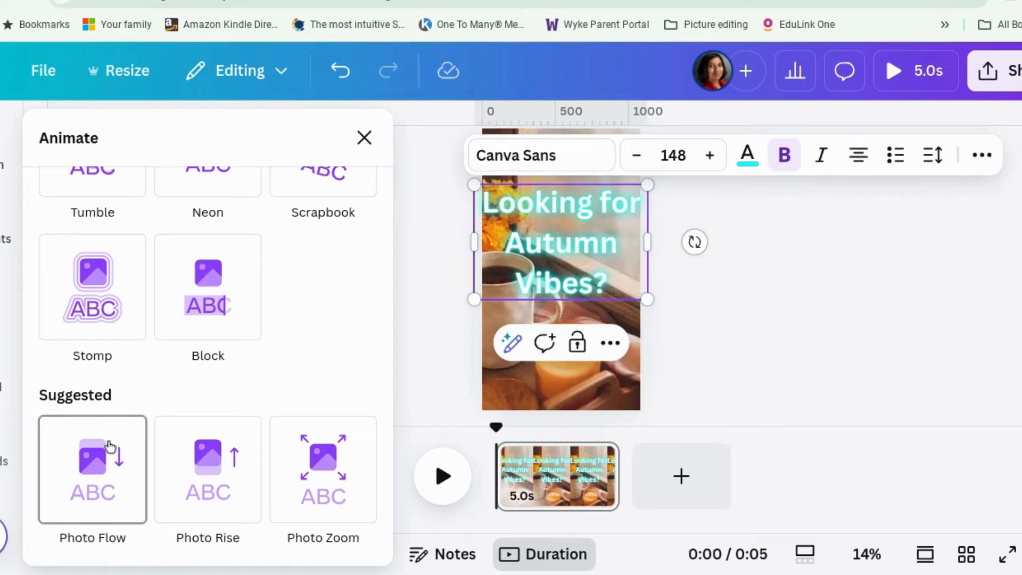
Apply the Photo Zoom animation to the page on enter, with the zoom direction set to In
left_click(190, 503)
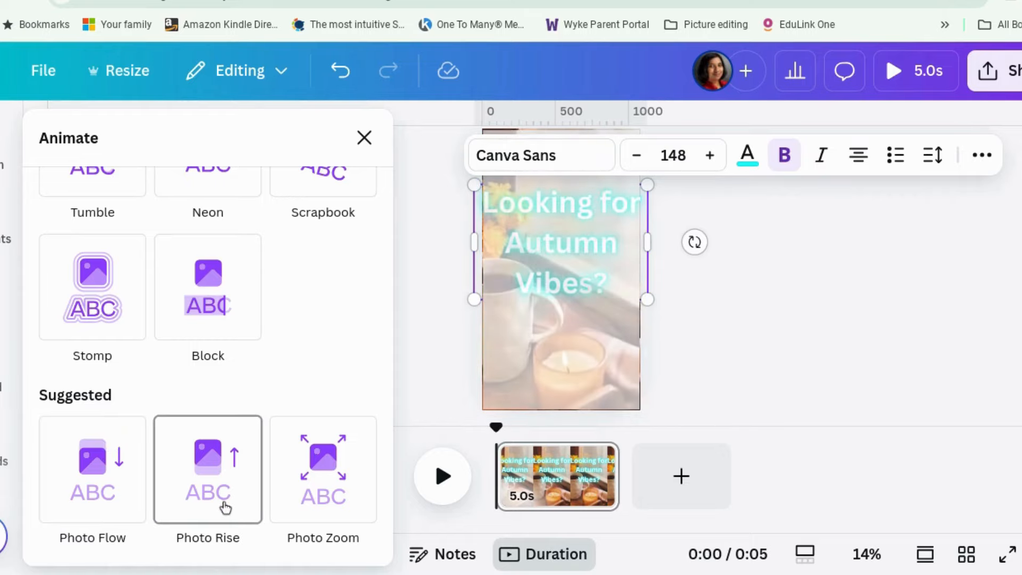
left_click(359, 495)
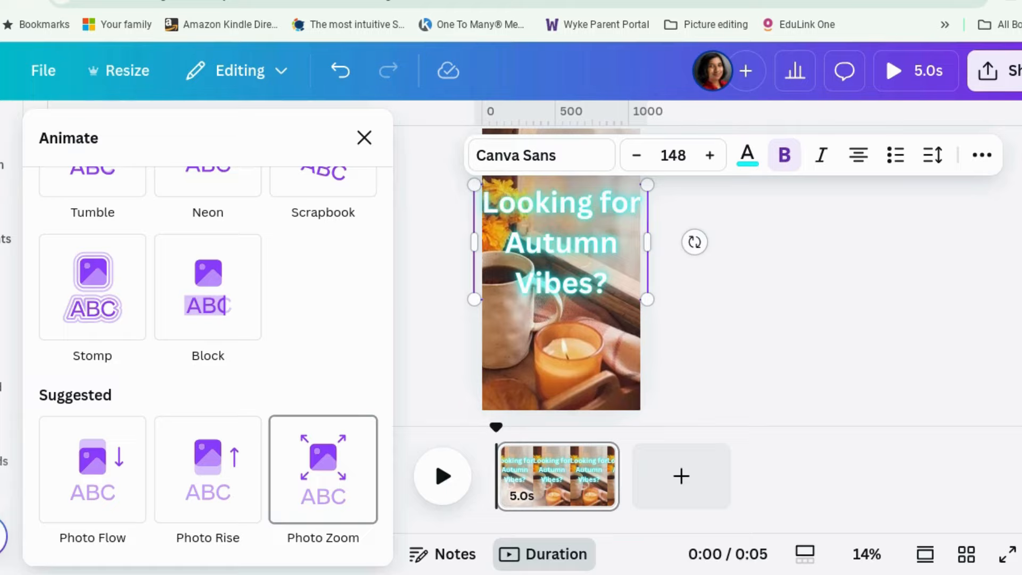
left_click(356, 494)
scroll(347, 482, "down", 5)
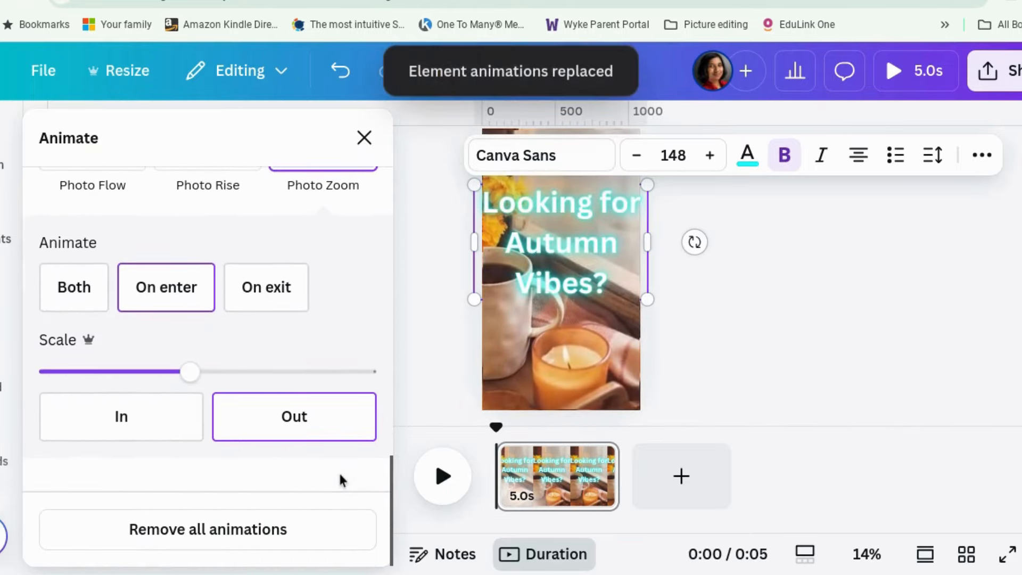
left_click(174, 430)
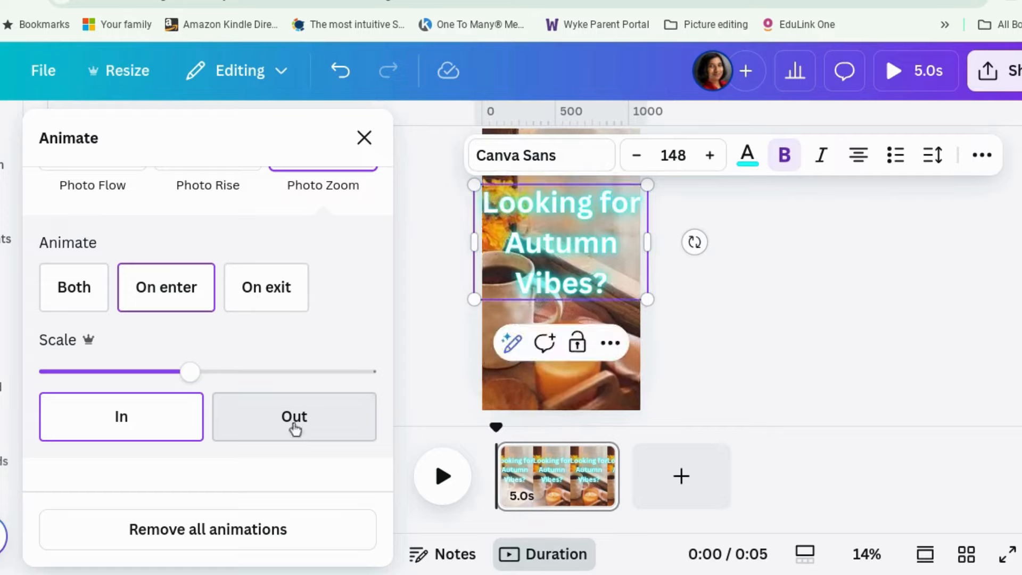
left_click(769, 360)
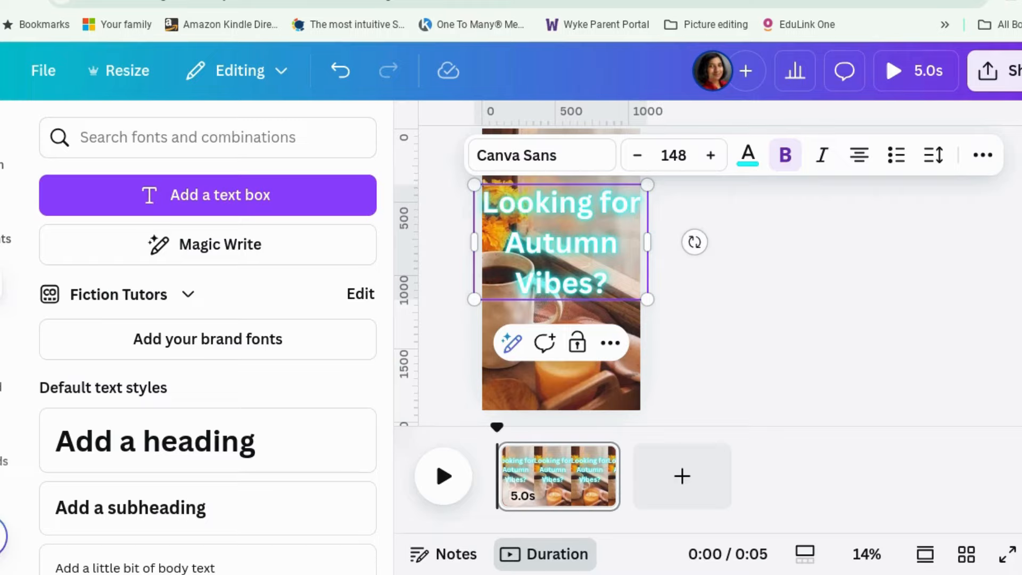
Select the coffee photo and remove its Photo Zoom animation
left_click(560, 401)
left_click(917, 181)
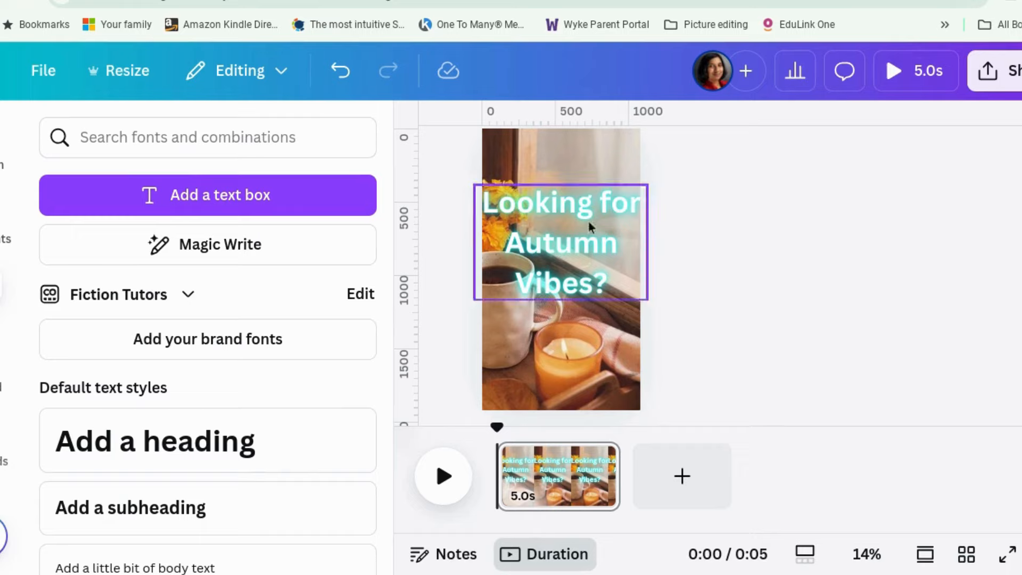
left_click(601, 381)
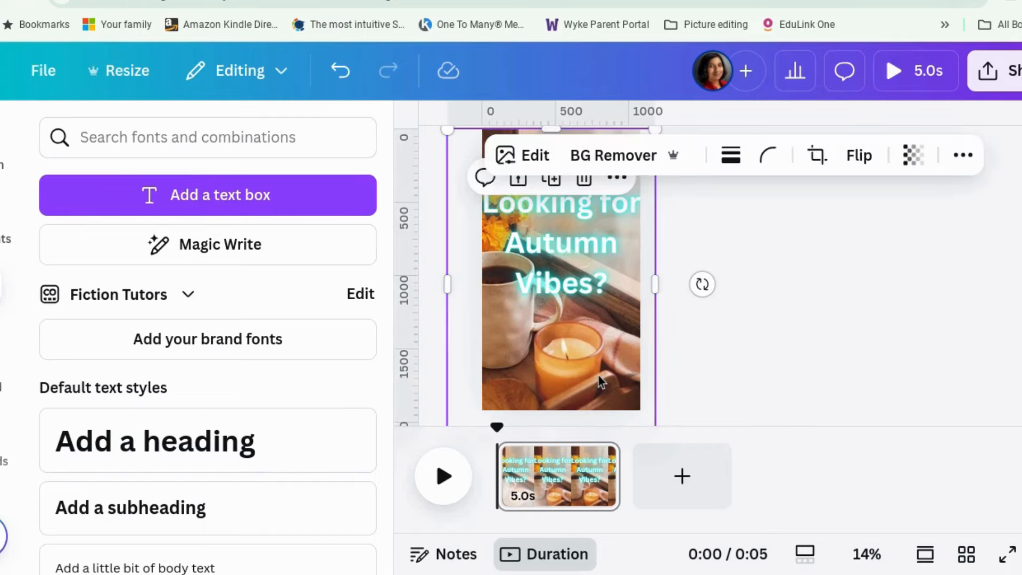
left_click(962, 160)
left_click(825, 211)
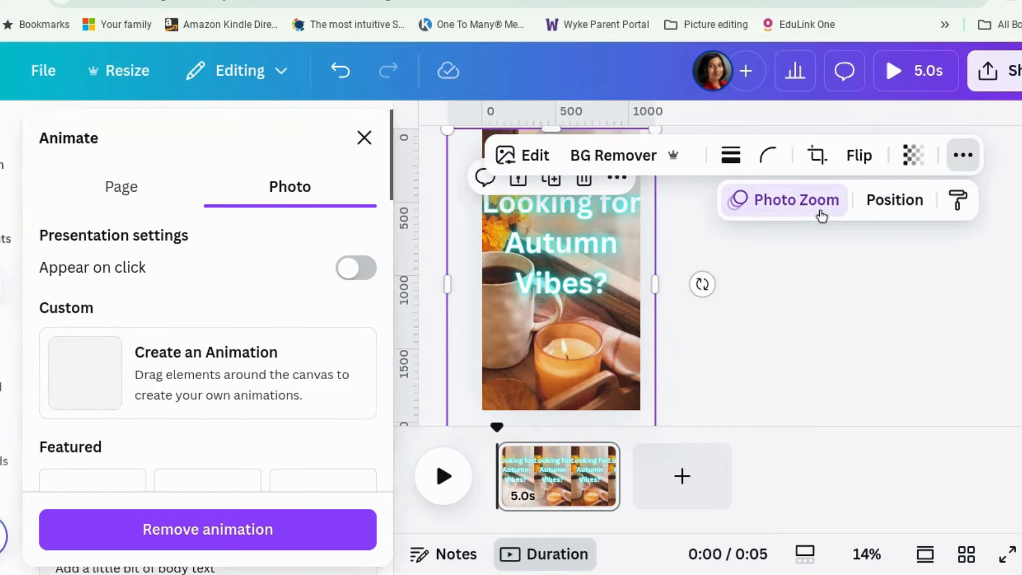
left_click(213, 547)
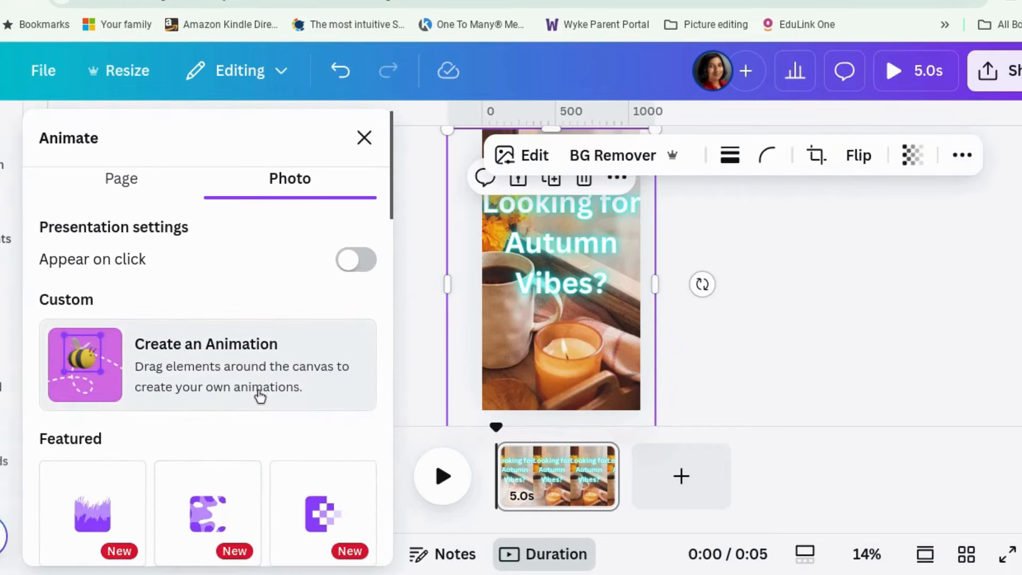
Preview the featured and general photo animations, such as Ink and Pan, on the coffee photo
scroll(259, 397, "down", 4)
left_click(210, 411)
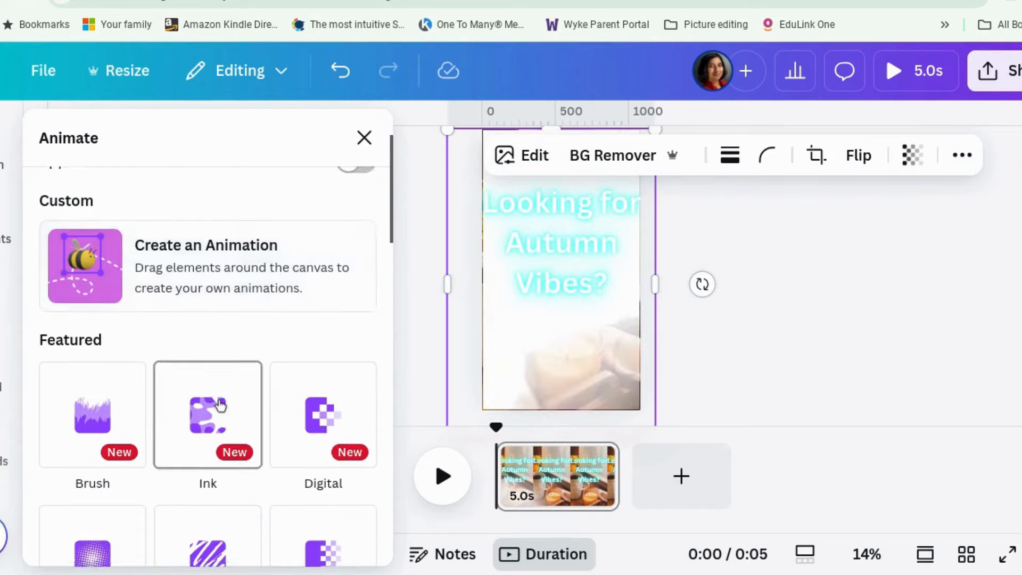
left_click(228, 431)
scroll(231, 488, "down", 2)
left_click(231, 487)
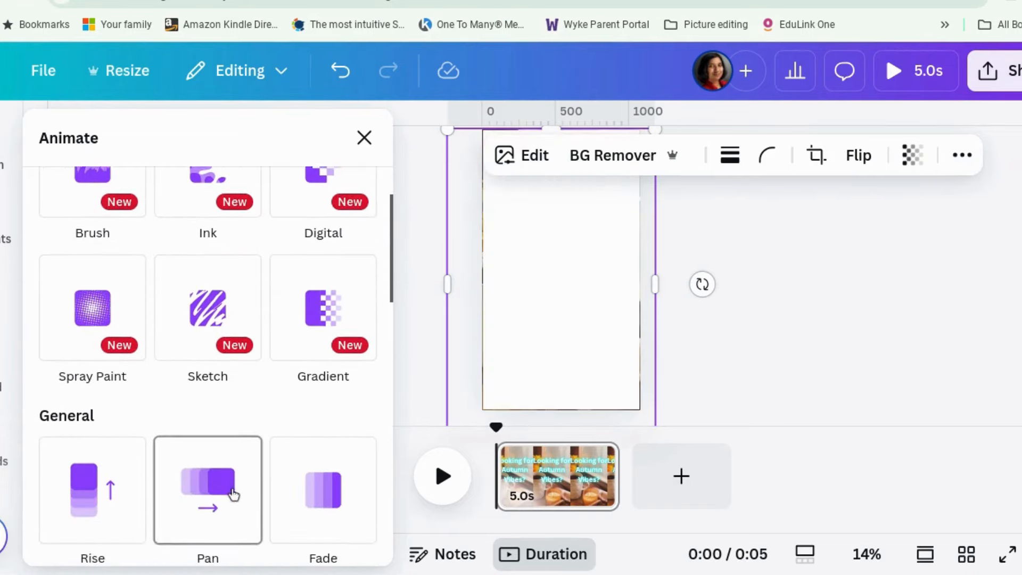
scroll(233, 490, "down", 2)
scroll(232, 491, "up", 4)
Apply the Brush animation to the coffee photo on enter
left_click(122, 342)
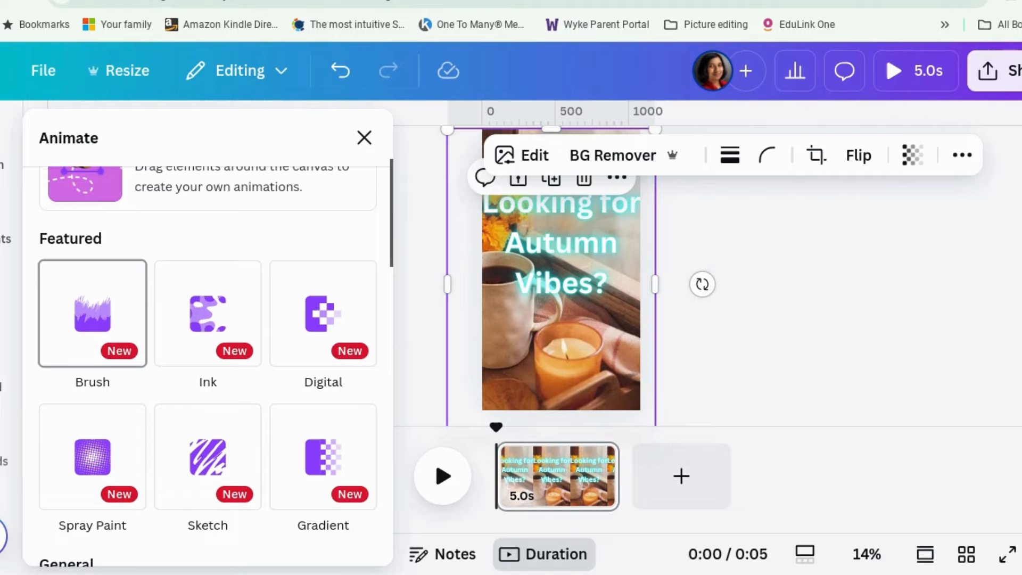
left_click(121, 334)
scroll(154, 468, "down", 1)
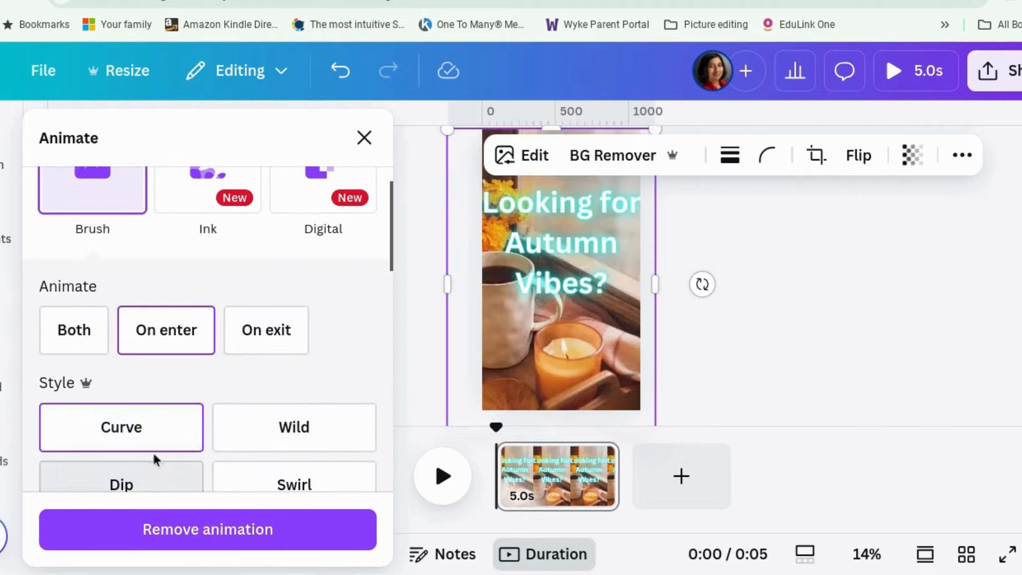
Try the Swirl, Curve, Dip and Wild styles of the Brush animation on the coffee photo
scroll(154, 454, "down", 1)
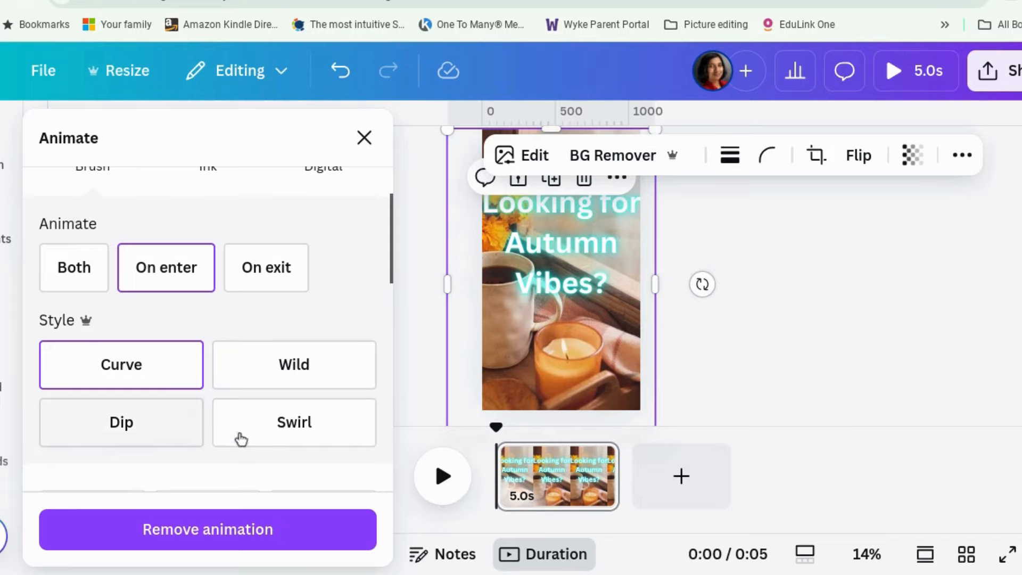
left_click(286, 429)
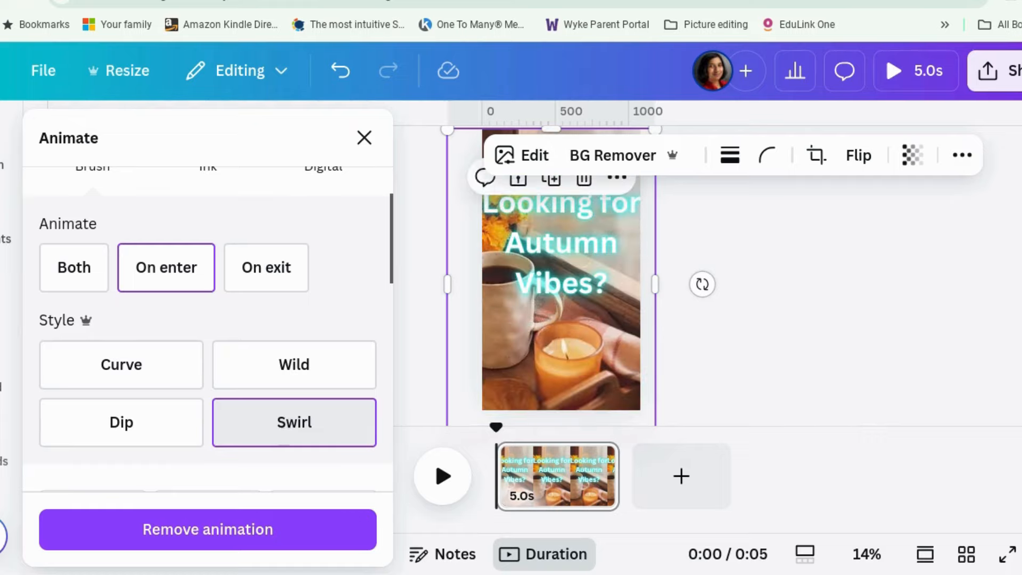
scroll(249, 413, "down", 2)
scroll(249, 414, "up", 3)
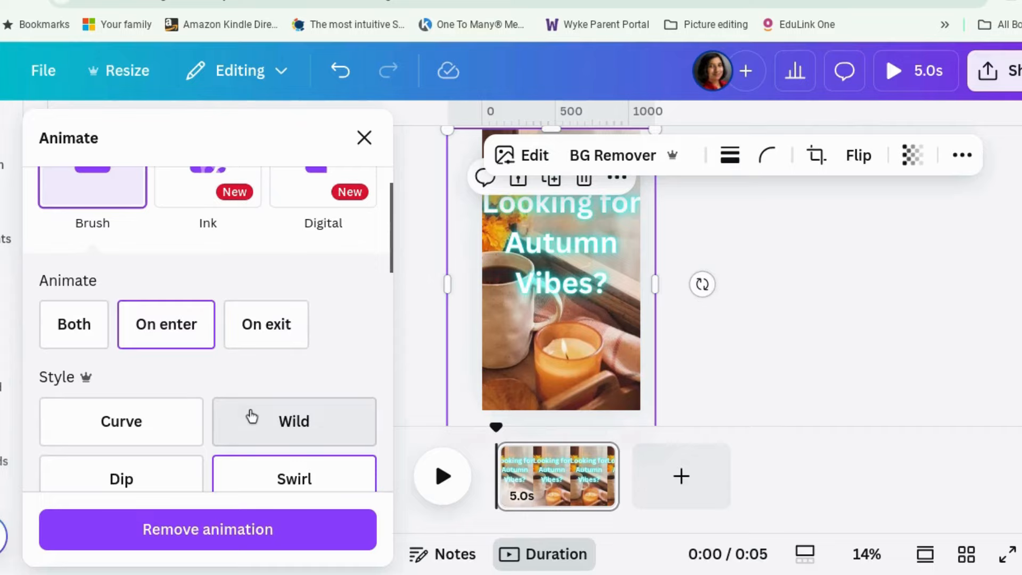
scroll(248, 413, "up", 1)
scroll(248, 415, "down", 3)
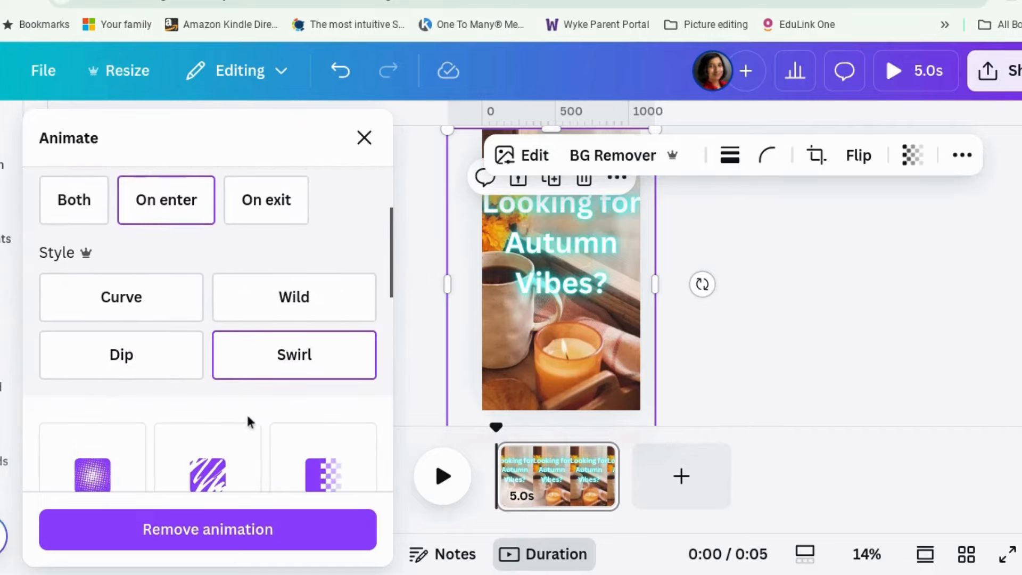
left_click(156, 320)
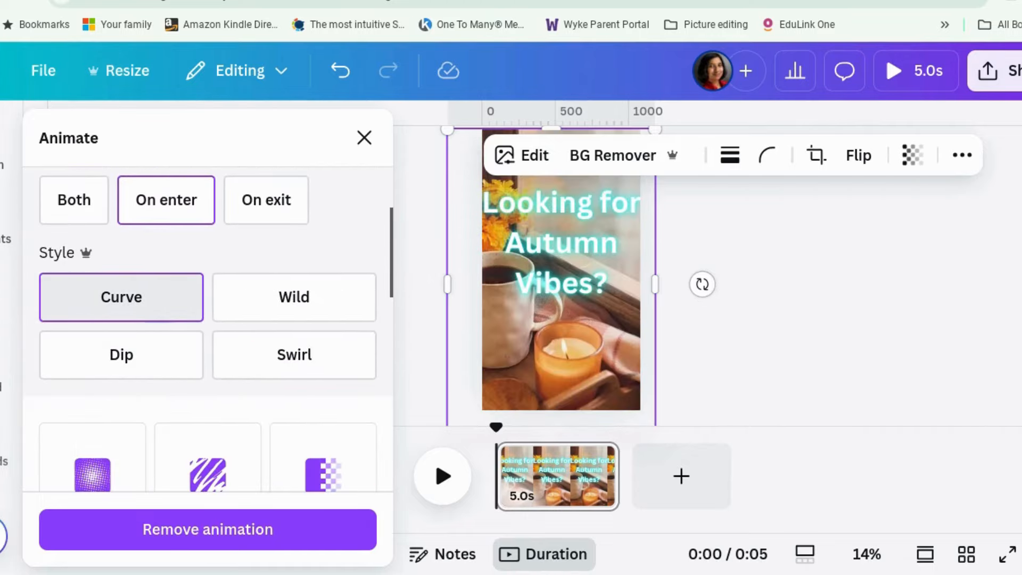
left_click(134, 361)
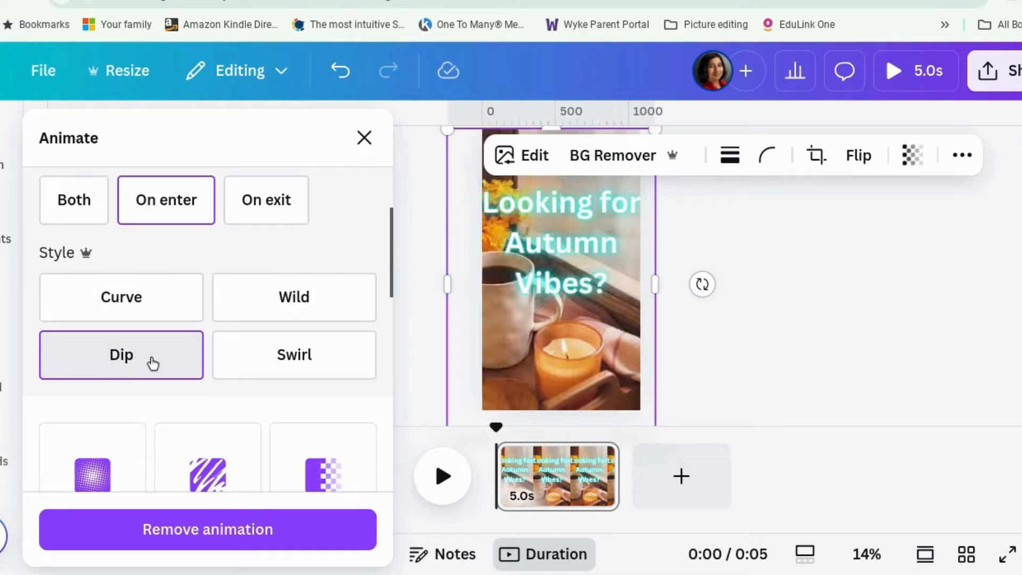
left_click(318, 313)
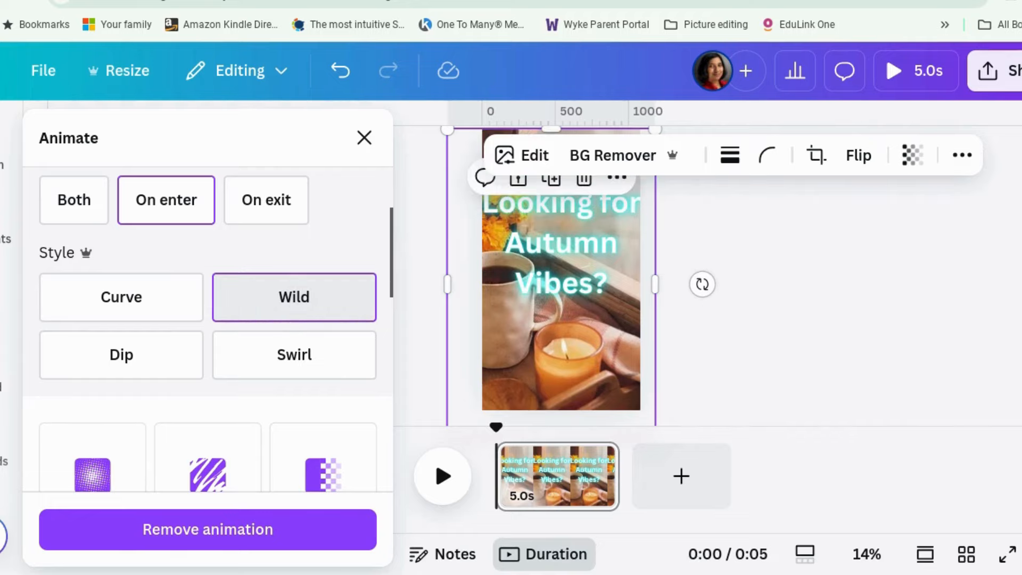
Try the Ink animation on the coffee photo on enter, going through its Flow, Bloom and Splotch styles
scroll(287, 318, "up", 4)
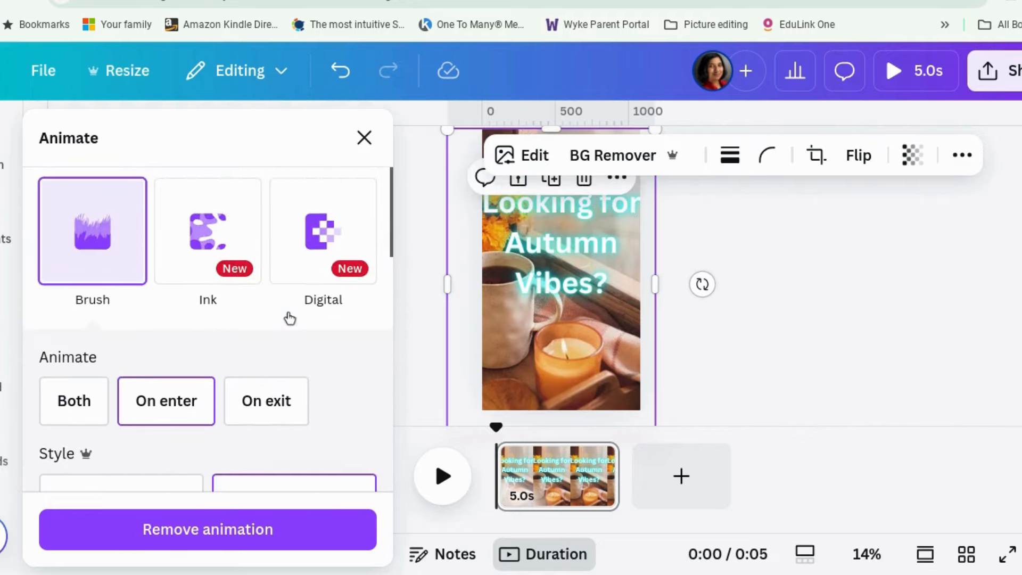
left_click(238, 230)
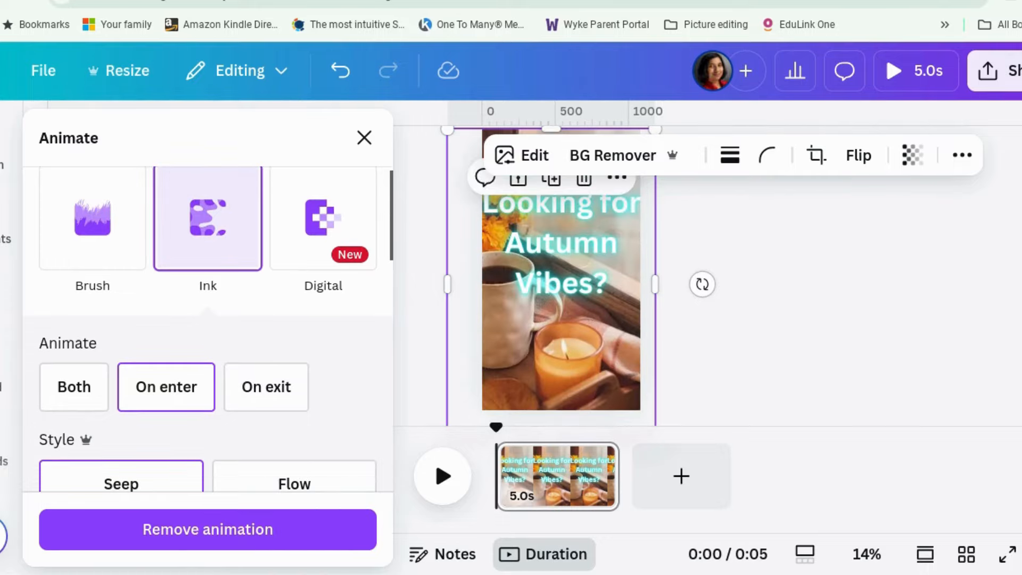
scroll(206, 205, "down", 1)
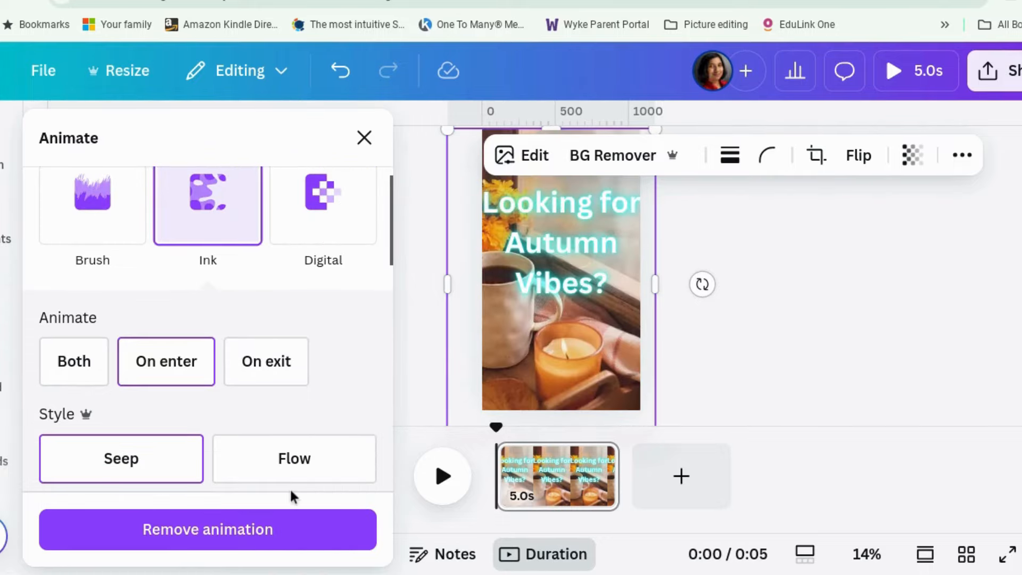
left_click(298, 469)
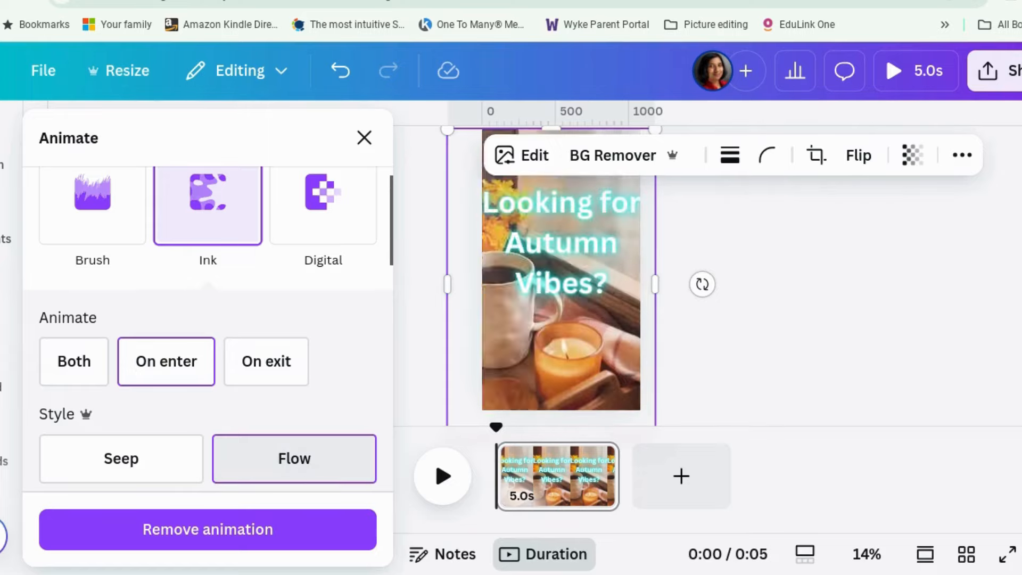
scroll(296, 456, "down", 1)
scroll(296, 456, "down", 3)
left_click(172, 362)
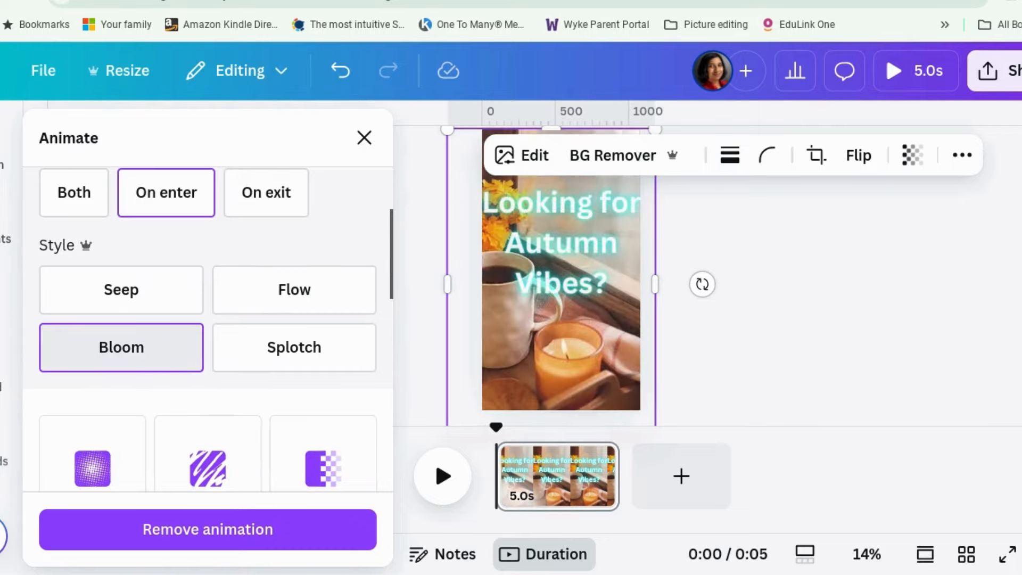
left_click(310, 355)
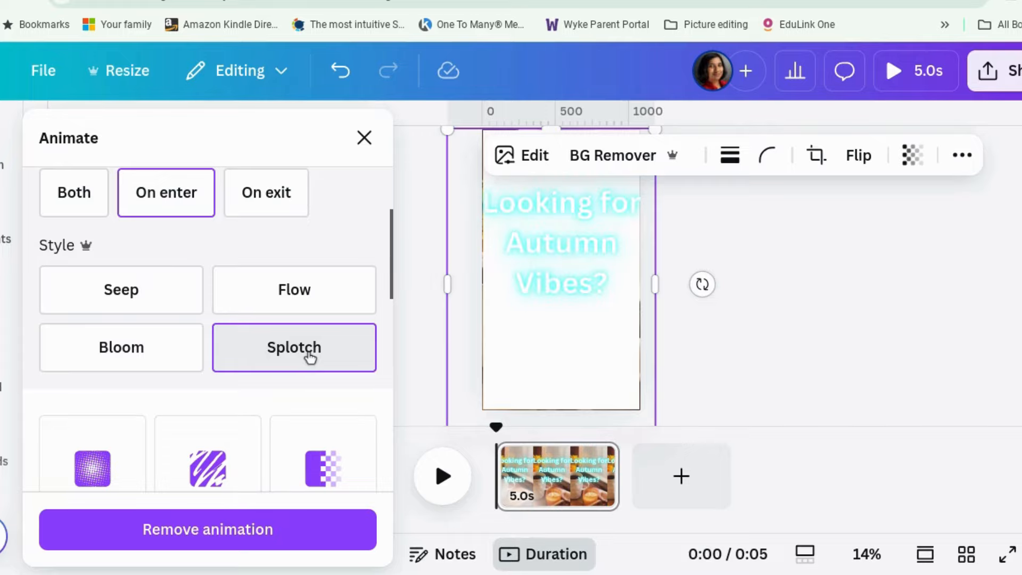
Move the neon heading up and to the right until it lies mostly off the page, then deselect it
left_click(567, 242)
left_click_drag(567, 244, 660, 118)
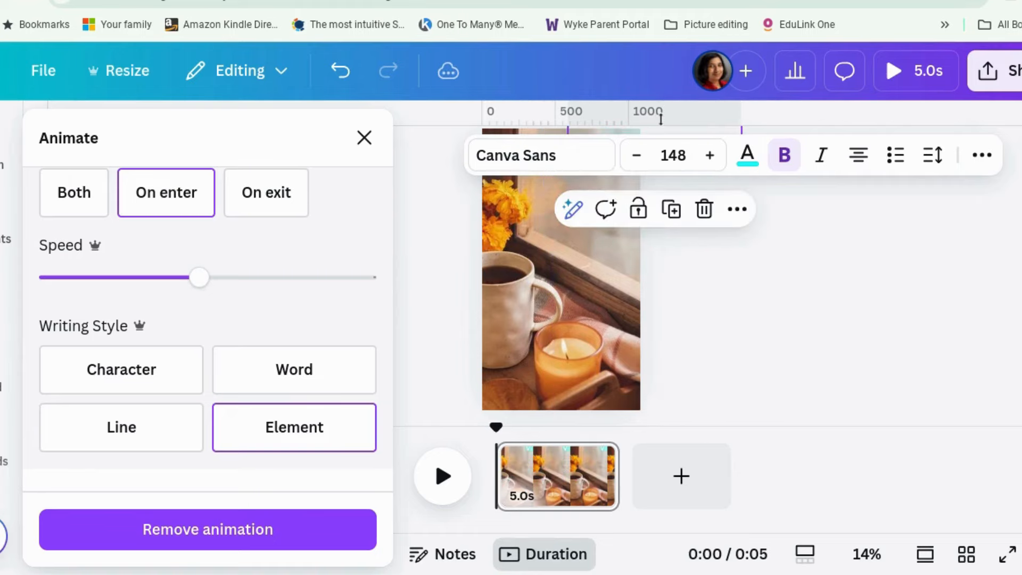
left_click(742, 346)
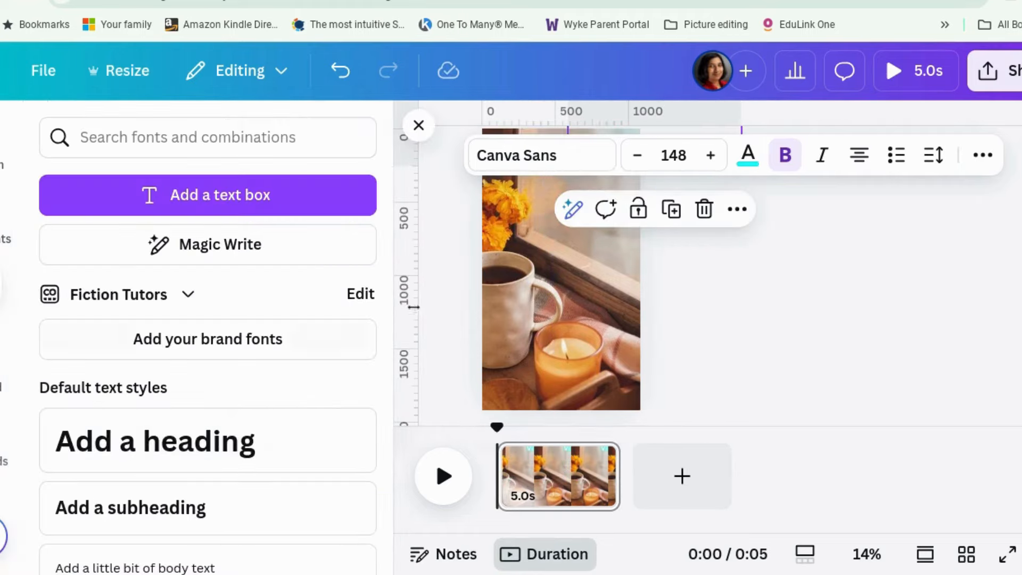
left_click(771, 290)
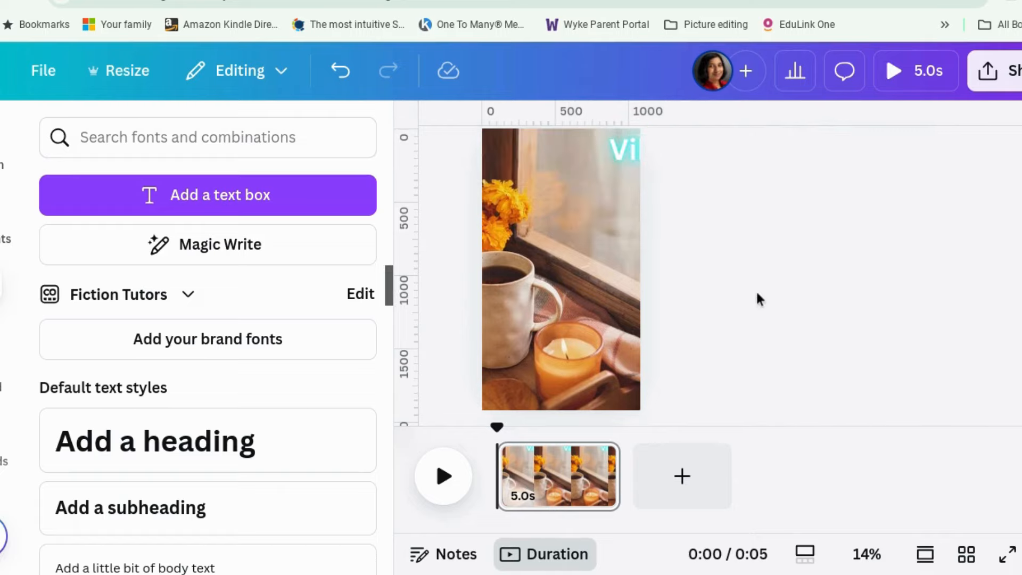
Select the coffee photo and remove its Ink animation
left_click(604, 278)
left_click(963, 155)
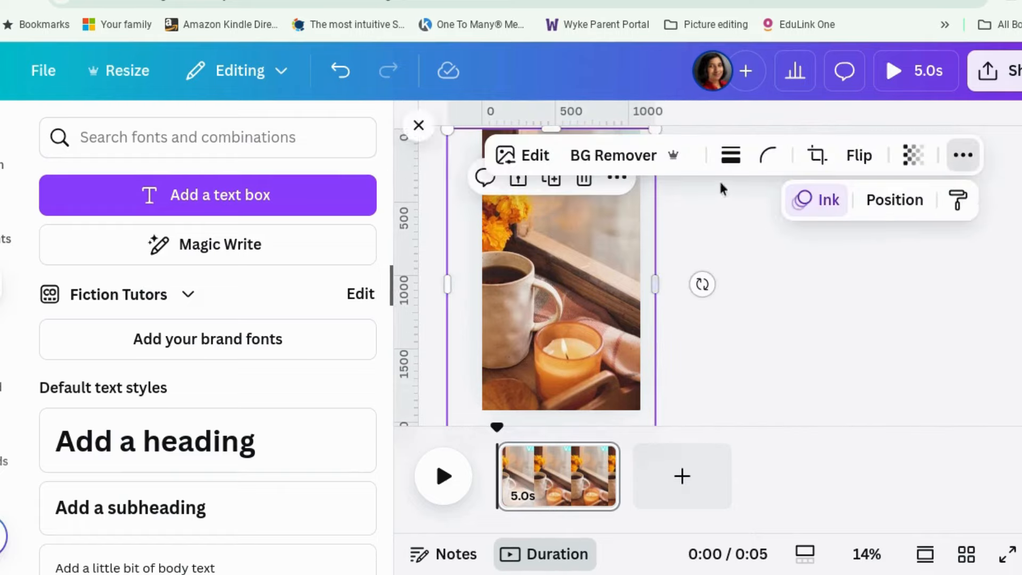
left_click(812, 201)
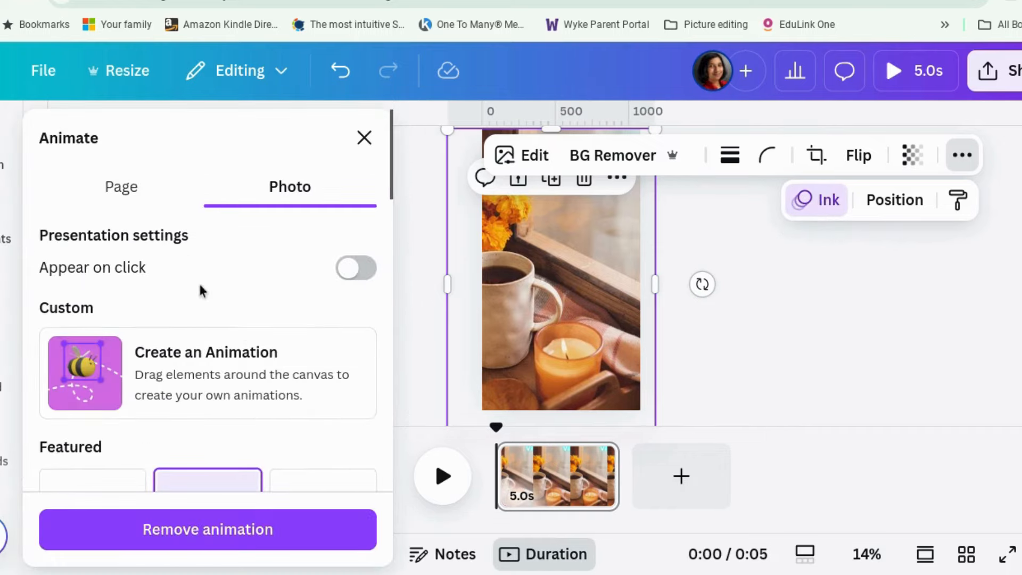
left_click(207, 529)
Try the featured Spray Paint animation on the coffee photo on enter
scroll(229, 399, "down", 3)
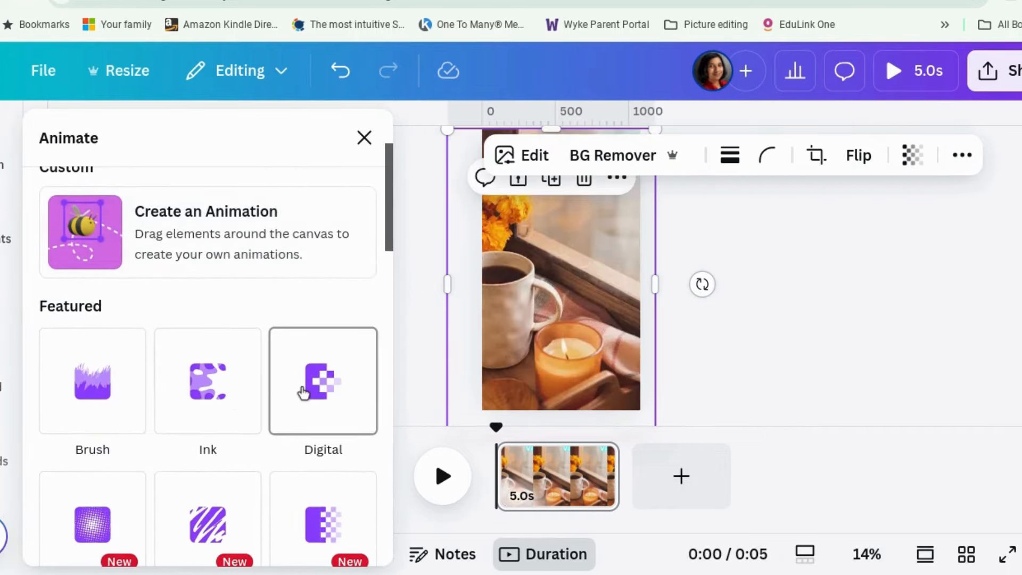
scroll(304, 393, "down", 1)
scroll(304, 394, "down", 2)
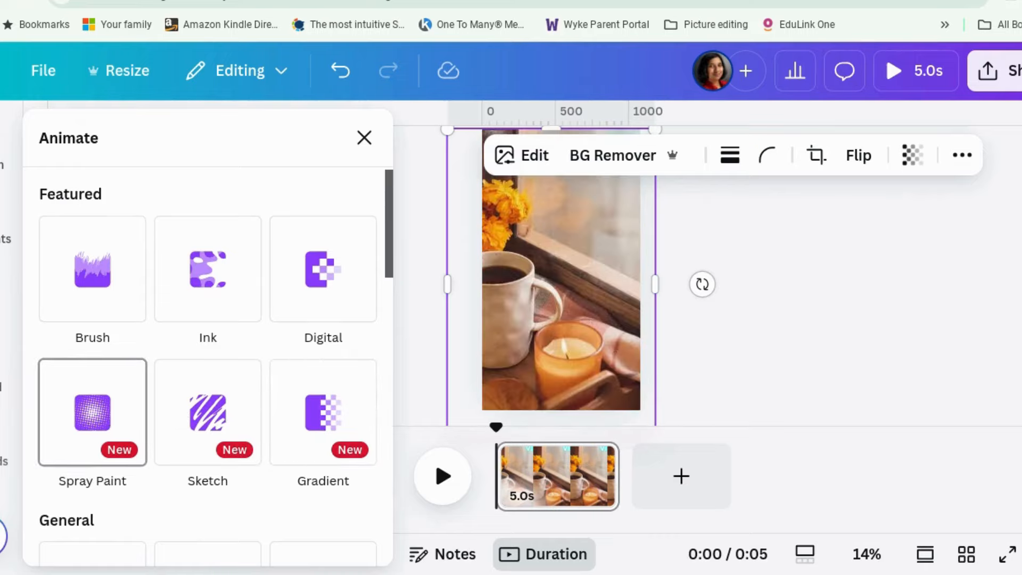
scroll(109, 426, "down", 3)
scroll(109, 426, "up", 3)
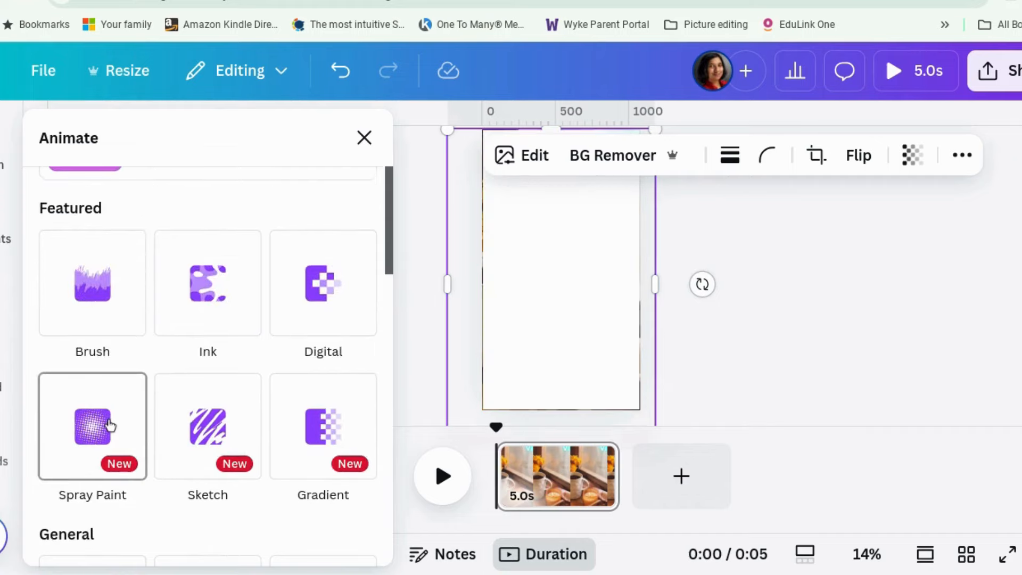
left_click(109, 426)
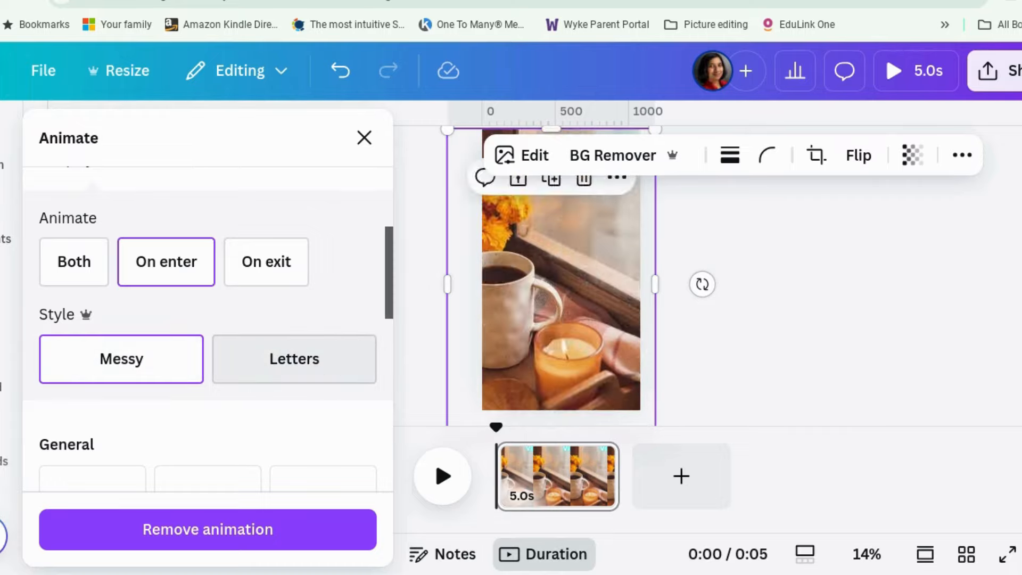
Try the Digital animation on the coffee photo on enter and look through its style options
scroll(279, 328, "up", 3)
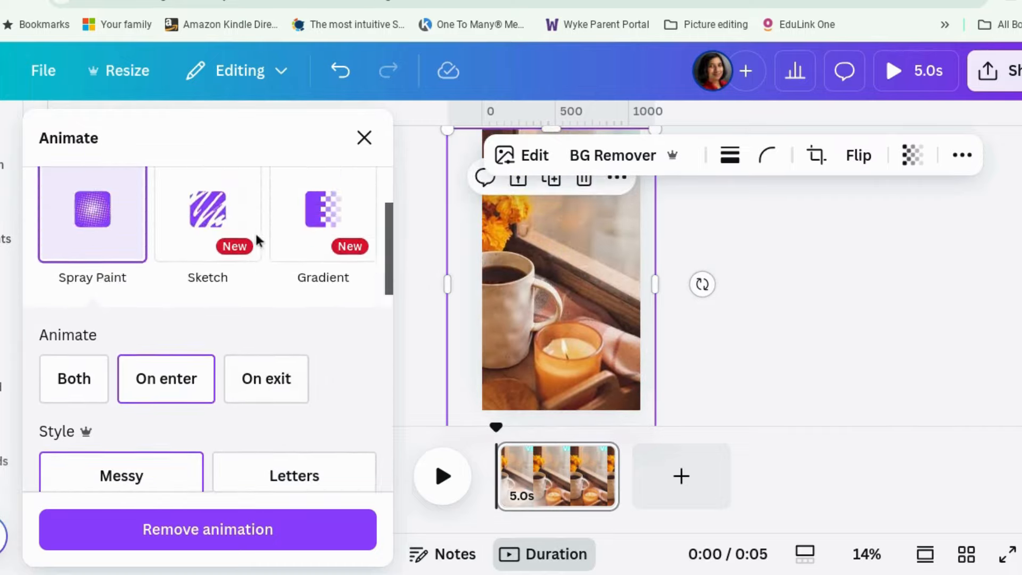
scroll(264, 237, "up", 5)
left_click(312, 299)
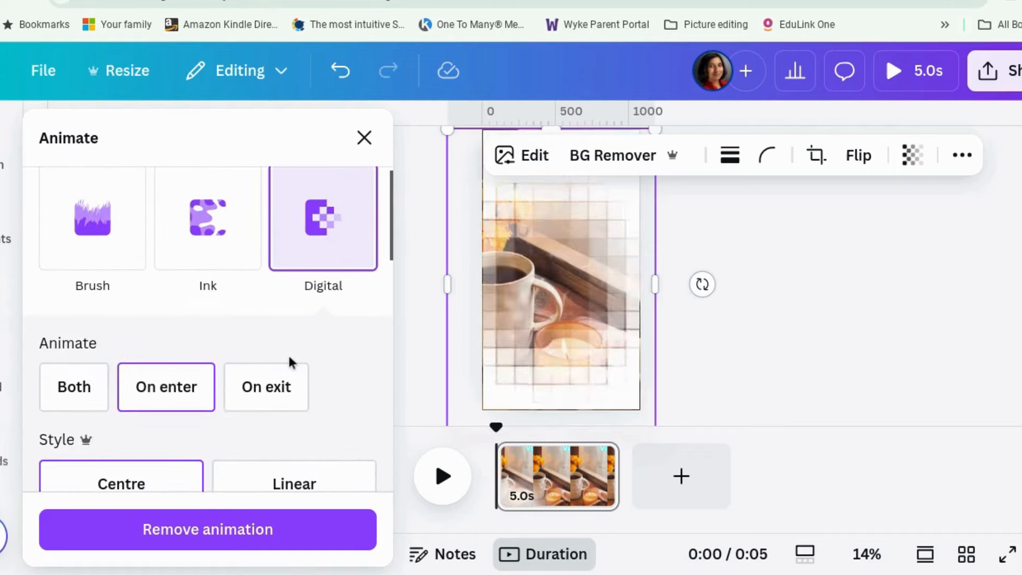
scroll(289, 362, "down", 4)
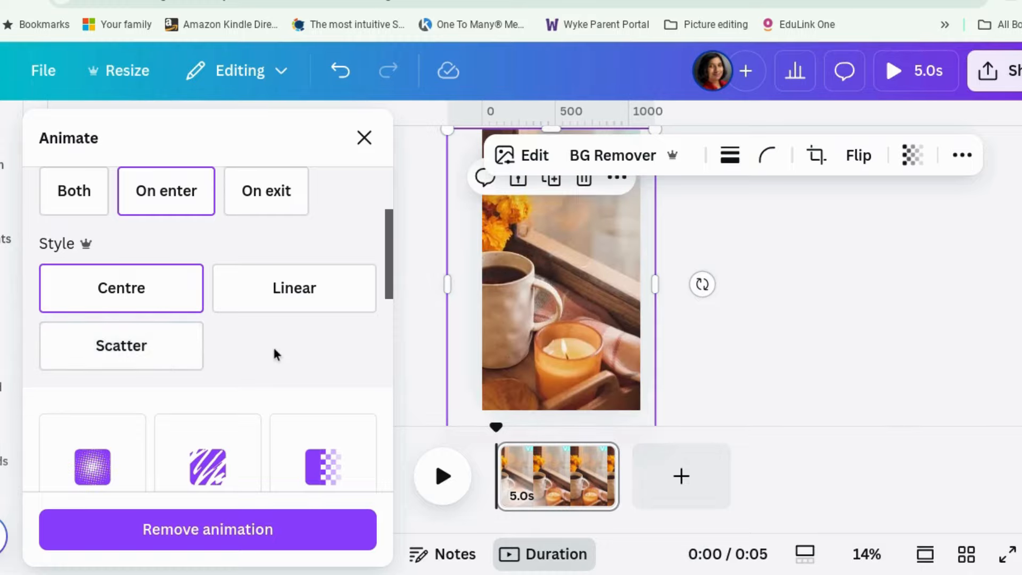
scroll(276, 353, "up", 5)
scroll(276, 352, "down", 5)
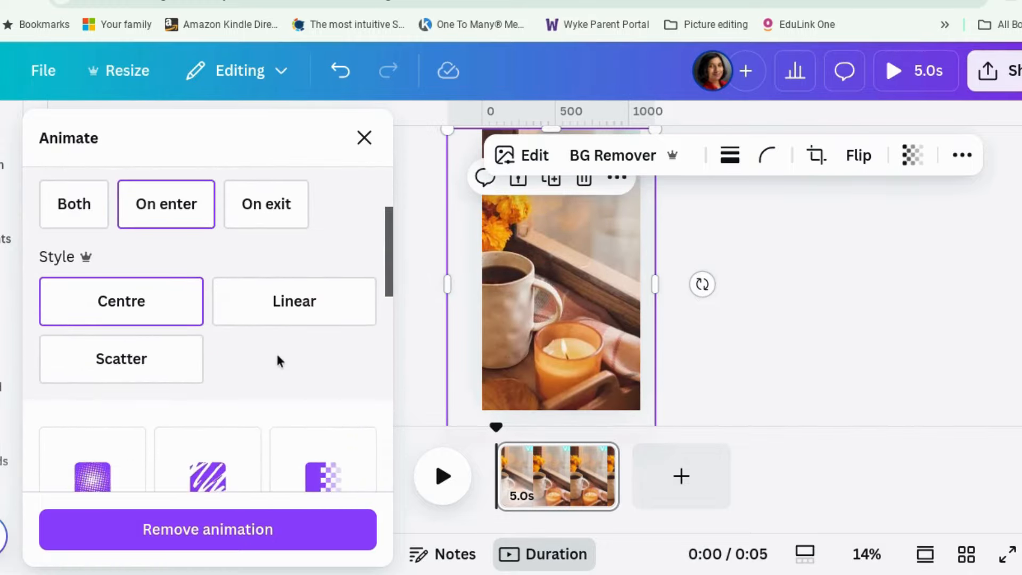
Try the Sketch animation on the coffee photo on enter, going through its Swipe, Scratch and Squiggle styles
scroll(277, 360, "down", 3)
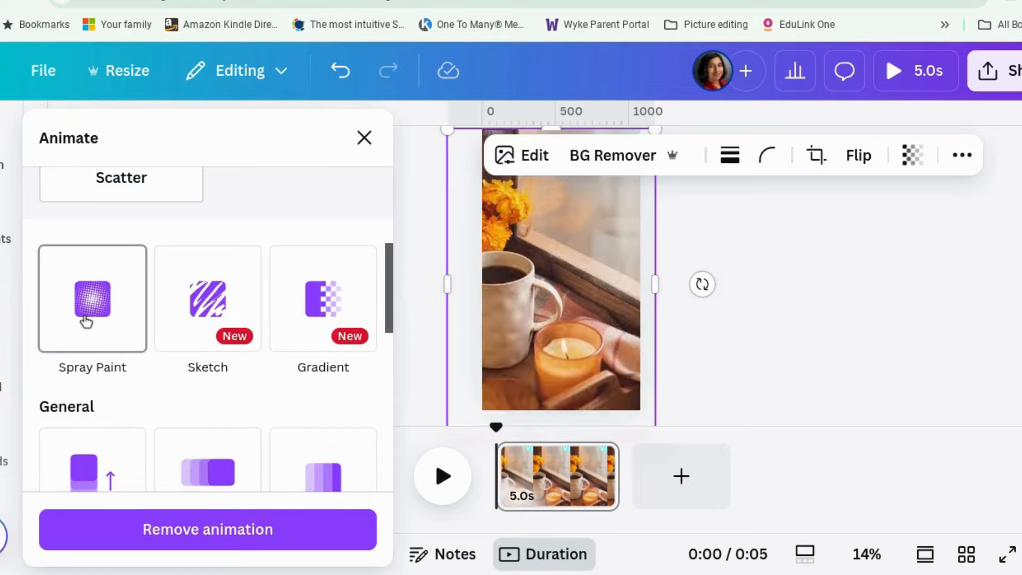
left_click(230, 310)
scroll(222, 411, "down", 2)
left_click(271, 389)
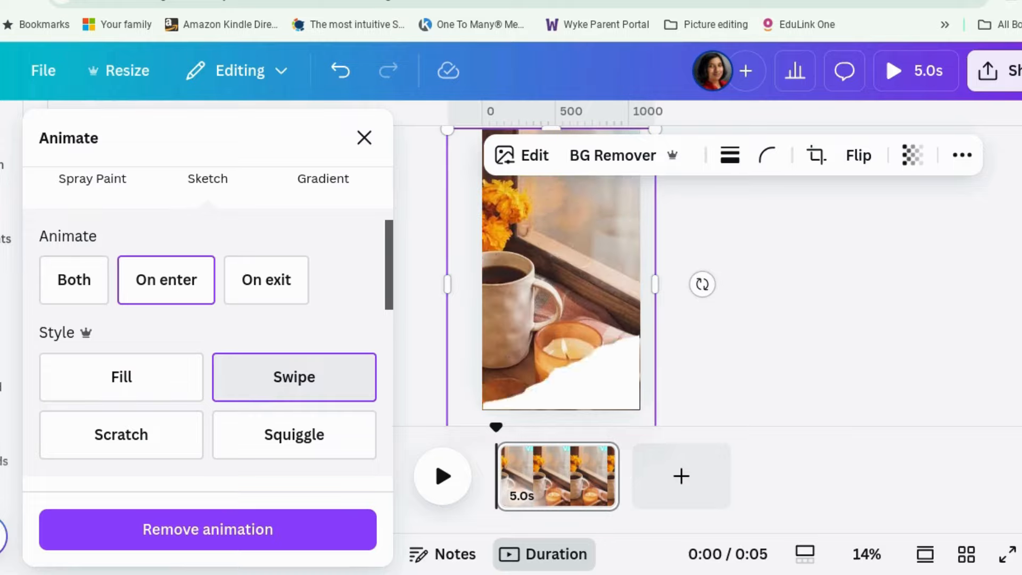
left_click(156, 446)
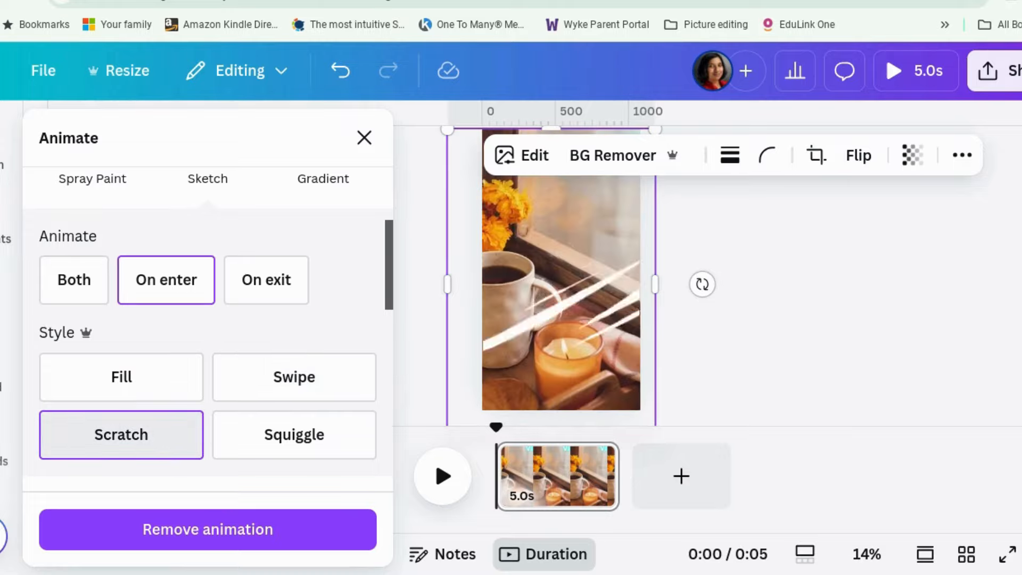
scroll(258, 442, "down", 2)
scroll(256, 442, "up", 2)
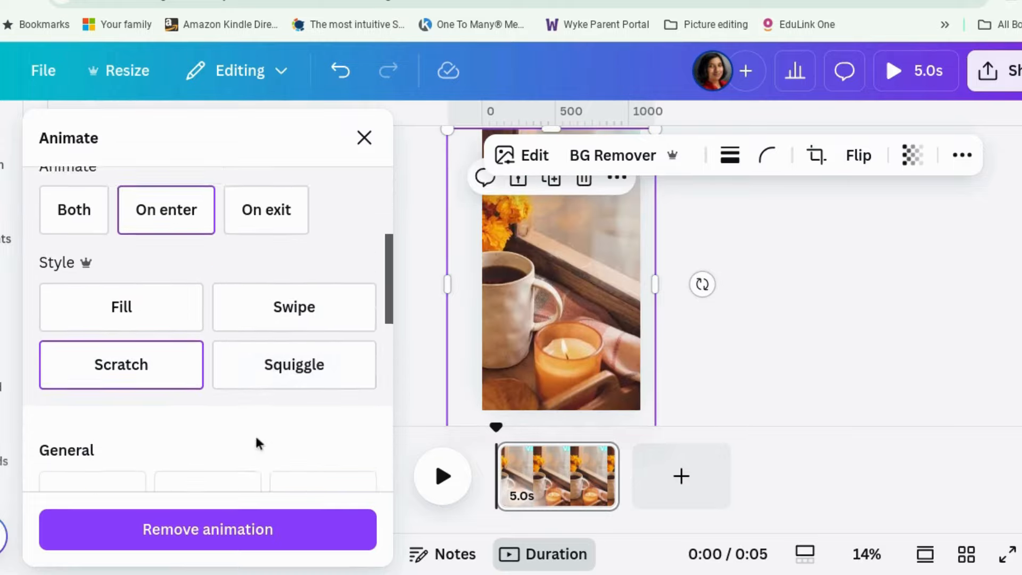
left_click(285, 432)
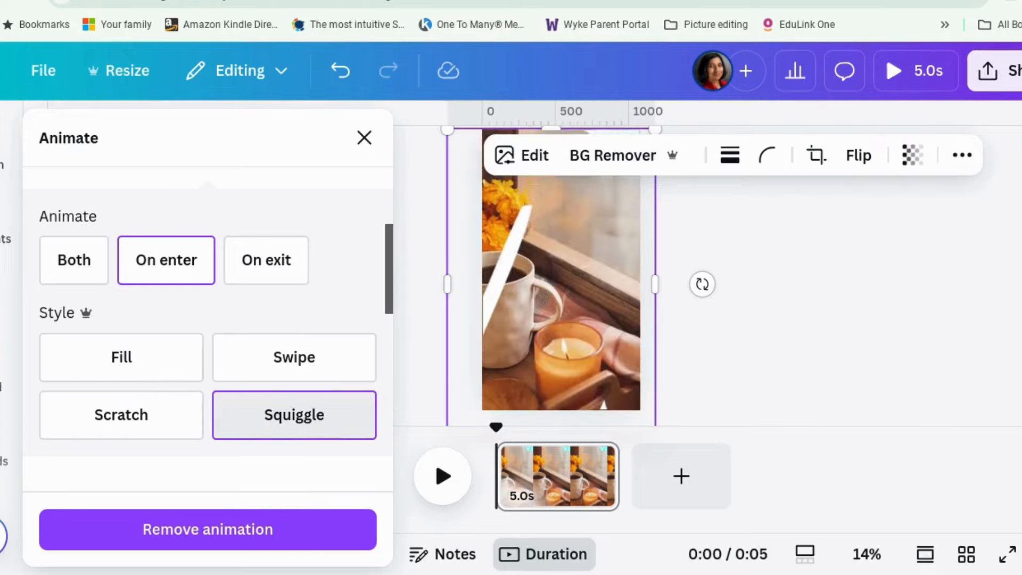
Apply the Gradient animation to the coffee photo on enter with the Blocks style
scroll(208, 319, "up", 5)
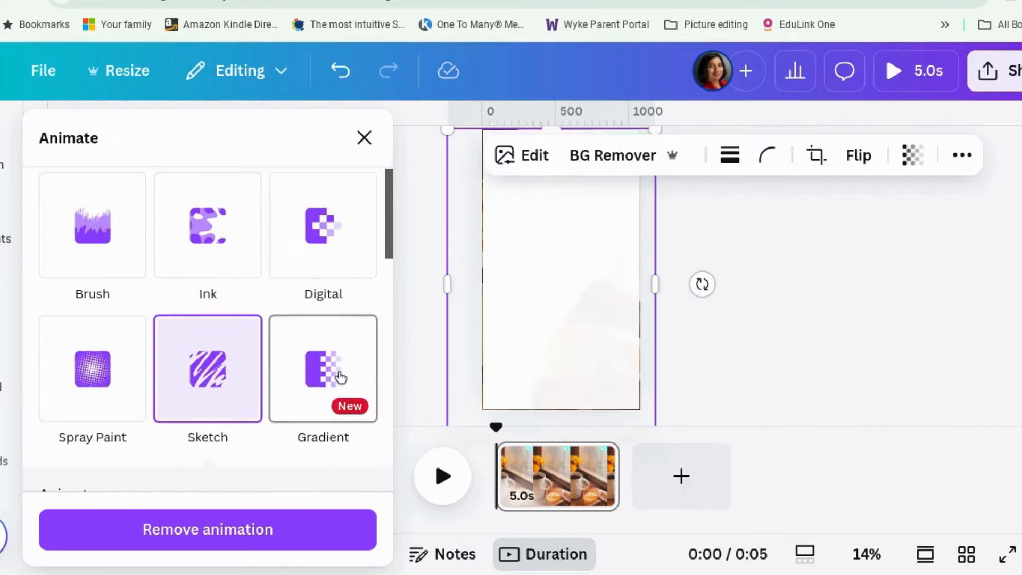
left_click(335, 372)
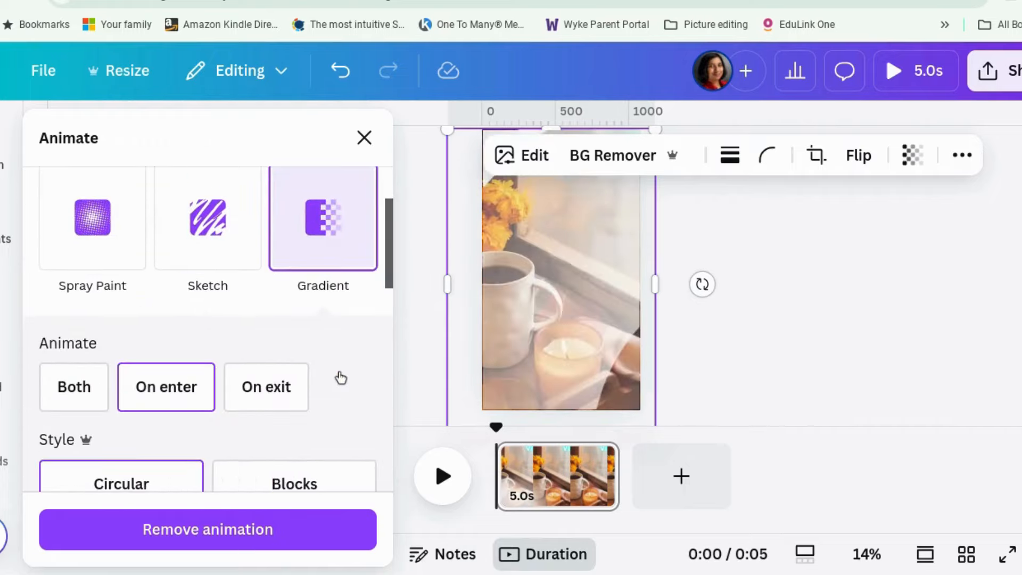
scroll(247, 404, "down", 3)
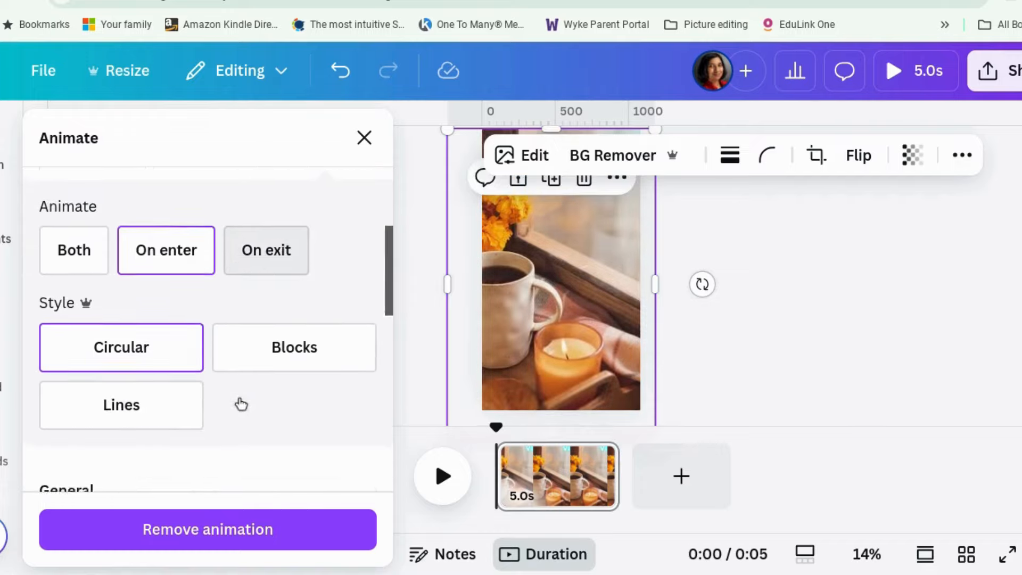
left_click(295, 335)
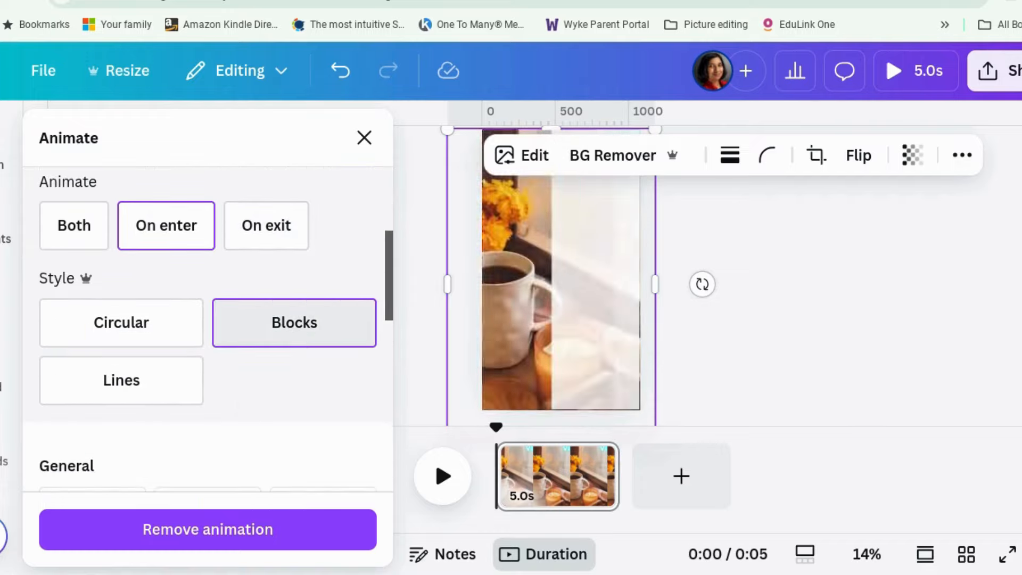
Try the Lines style of the Gradient animation on the coffee photo and browse the General animations
left_click(132, 393)
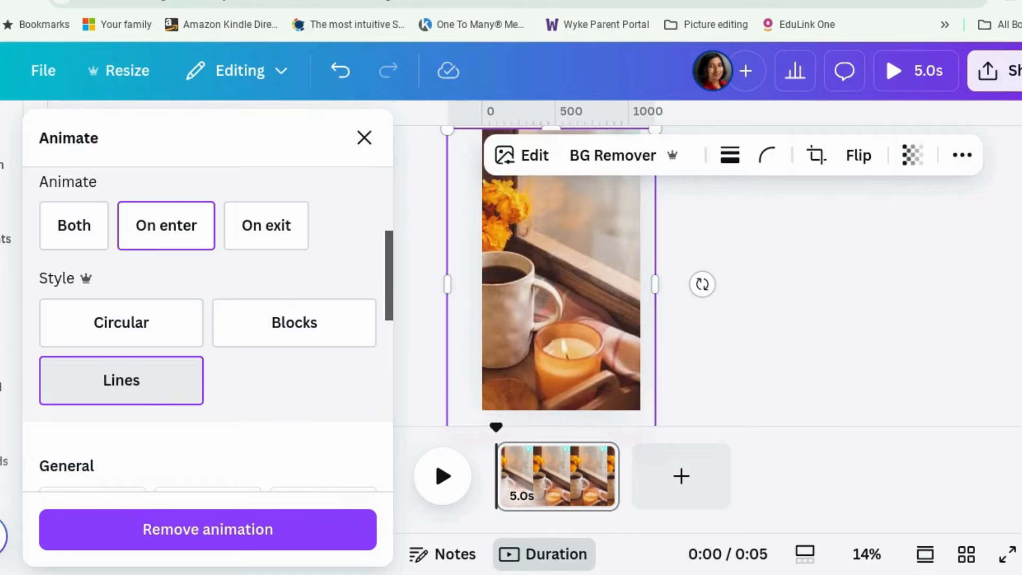
scroll(257, 389, "down", 7)
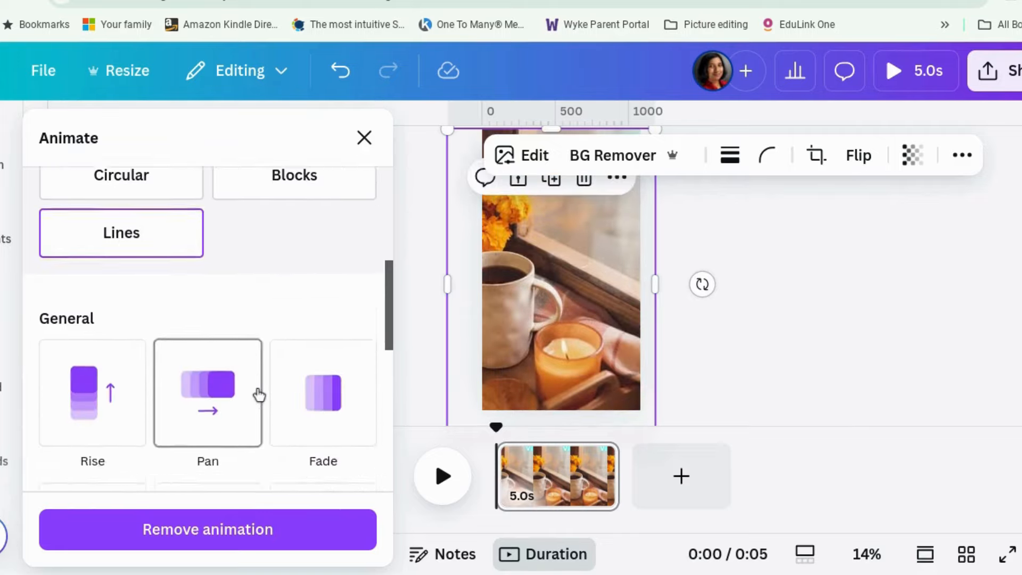
scroll(257, 386, "up", 4)
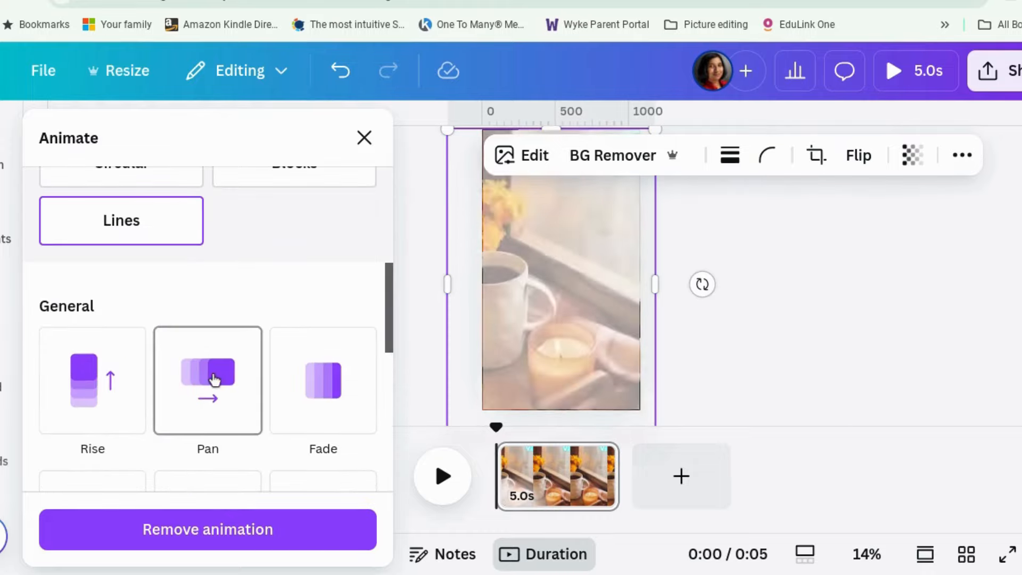
scroll(344, 393, "down", 3)
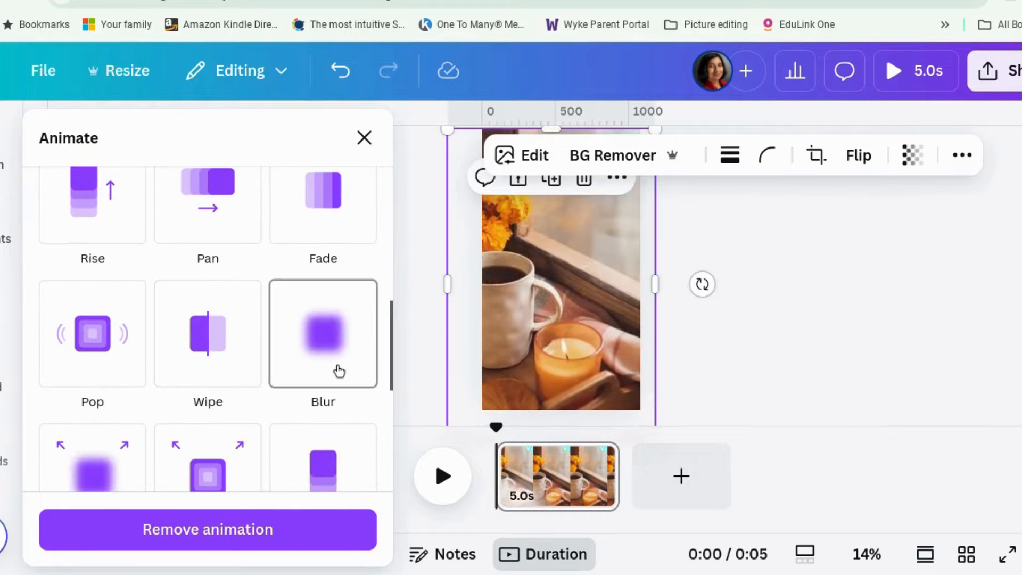
scroll(339, 371, "down", 2)
scroll(339, 371, "down", 1)
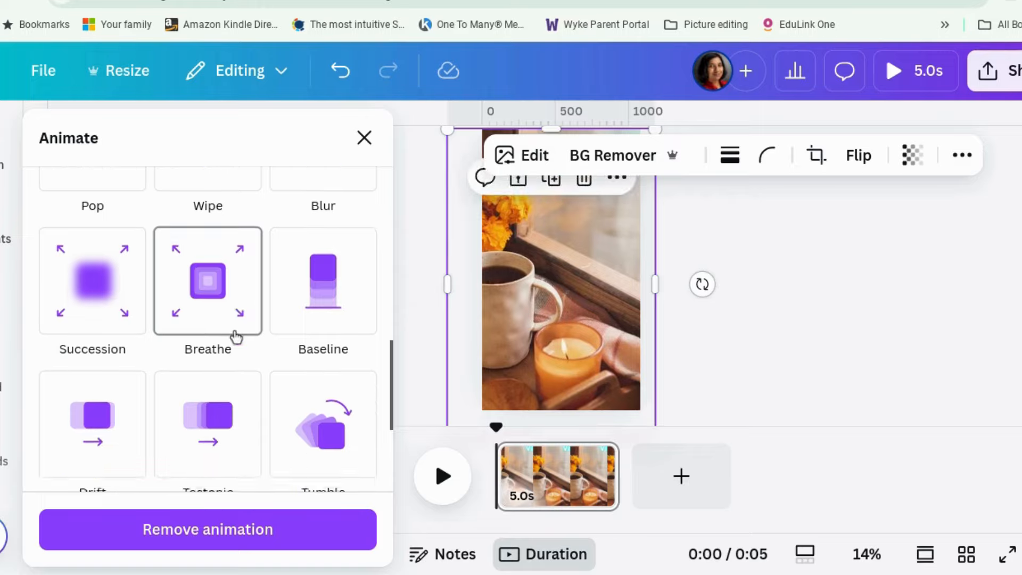
scroll(238, 339, "down", 5)
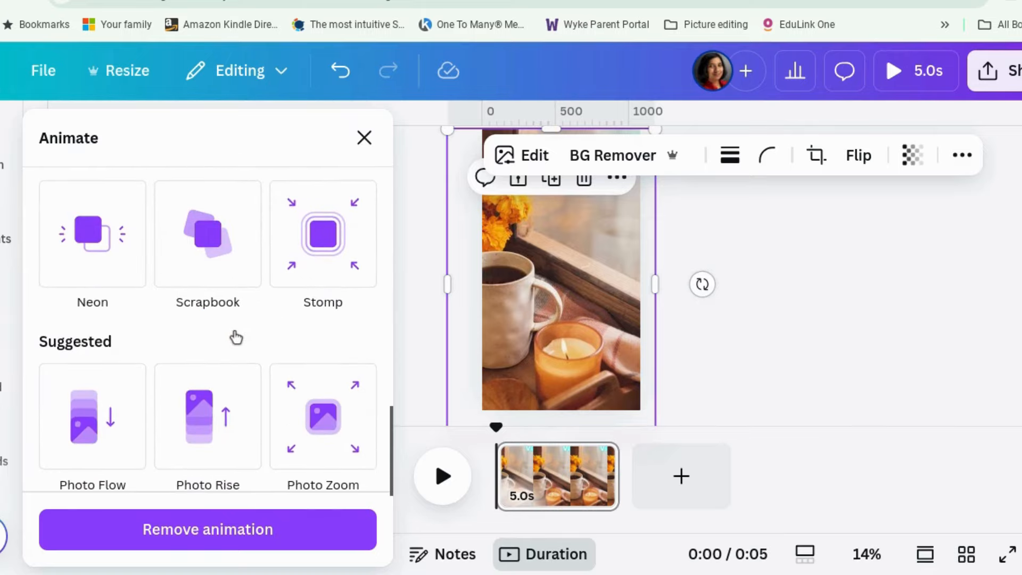
Preview the Stomp and Photo Zoom animations and the Pulse add-on effect on the coffee photo
left_click(313, 236)
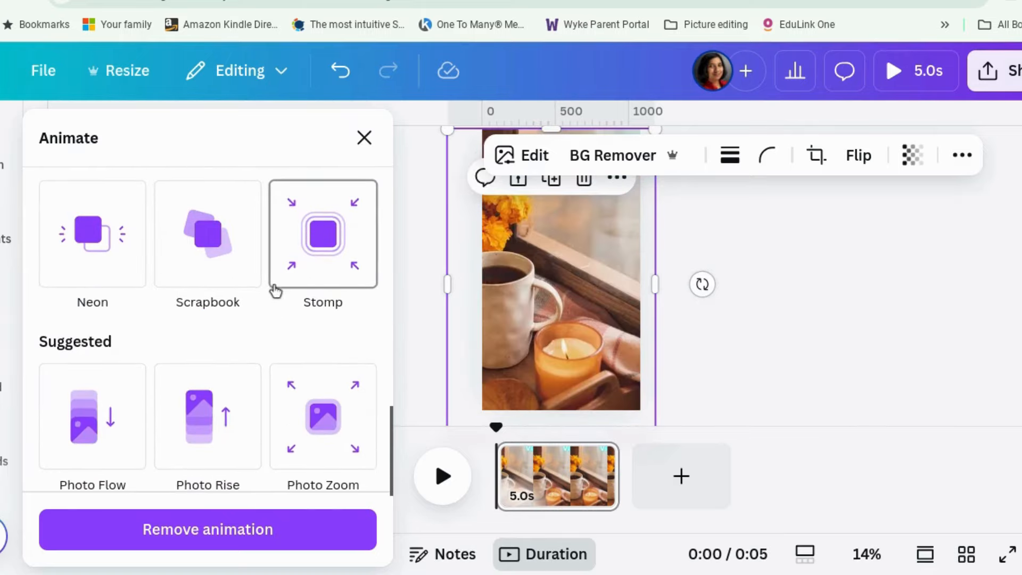
left_click(323, 407)
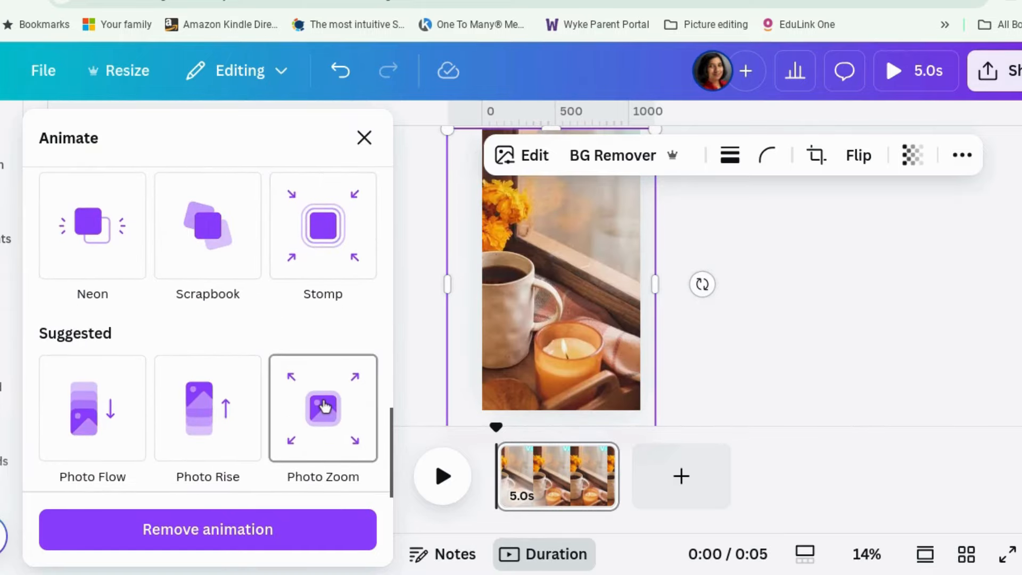
scroll(323, 407, "down", 3)
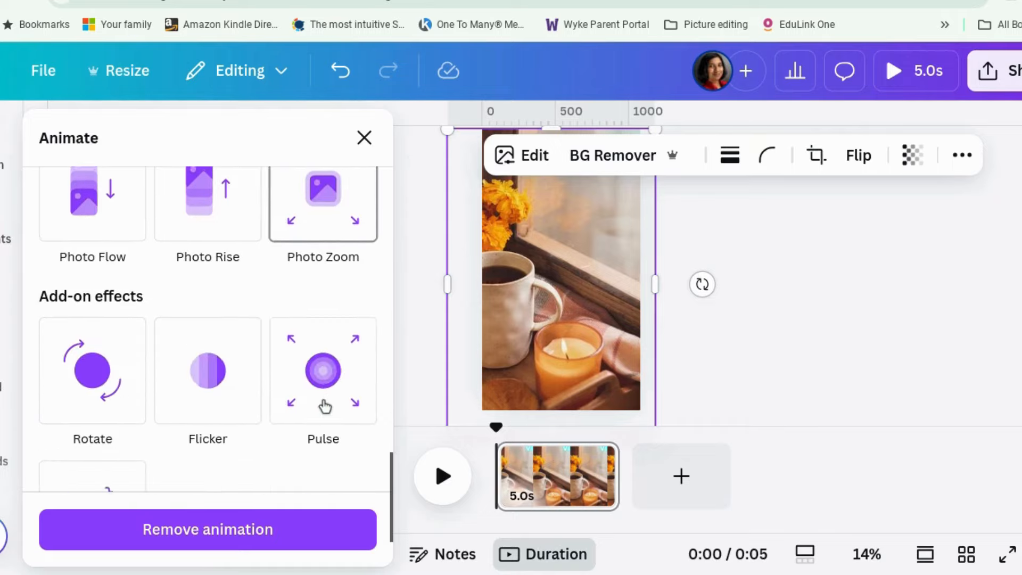
left_click(323, 408)
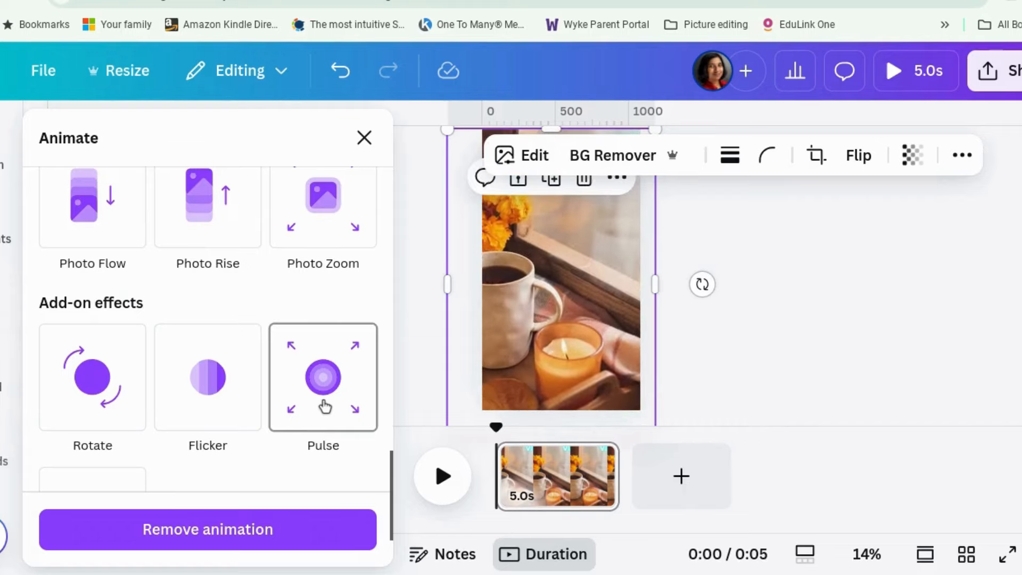
scroll(325, 407, "down", 3)
scroll(325, 407, "up", 3)
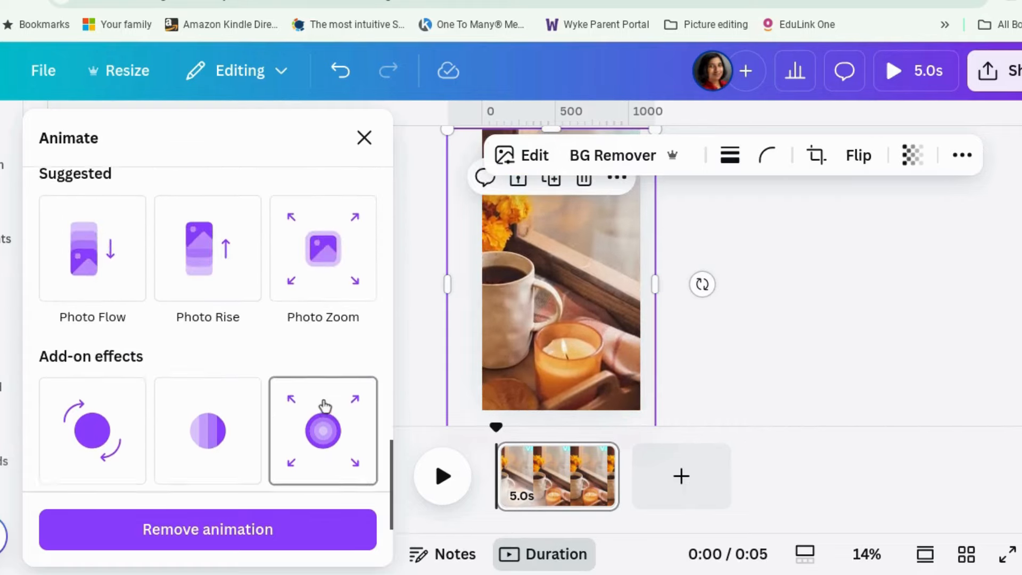
Remove the animation from the coffee photo and clear all animations from the page
left_click(255, 538)
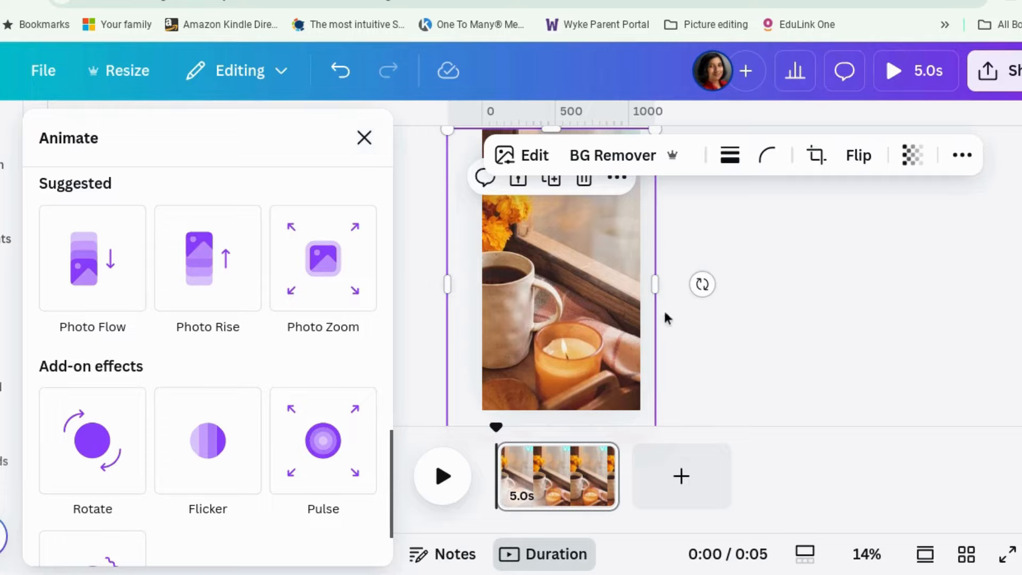
left_click(851, 282)
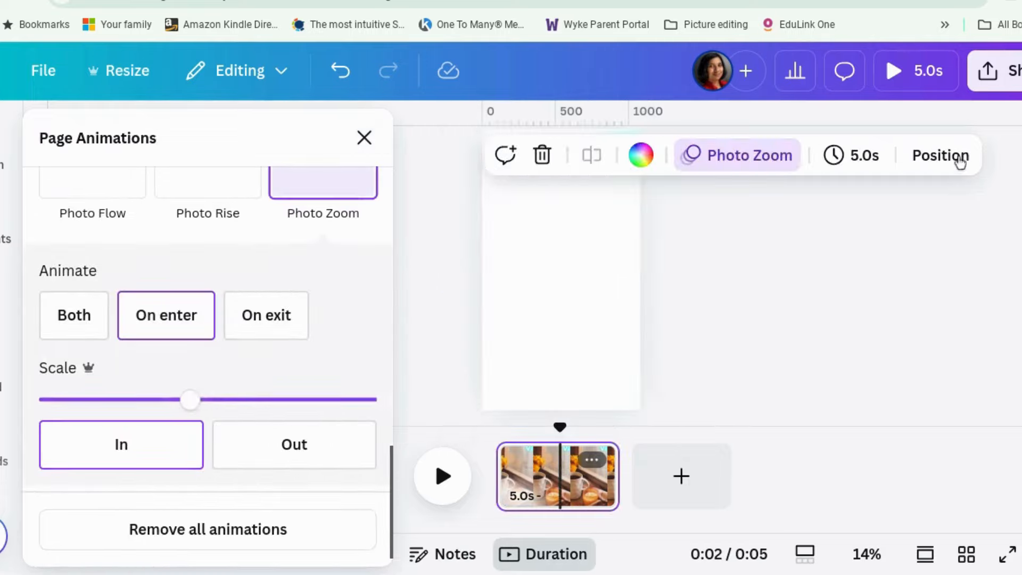
left_click(488, 248)
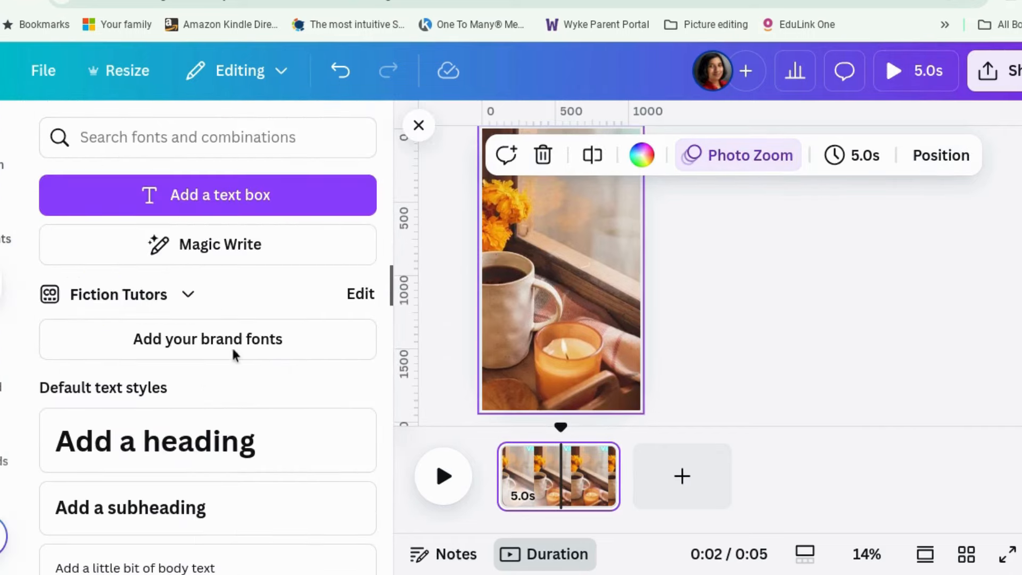
left_click(733, 155)
scroll(252, 466, "down", 5)
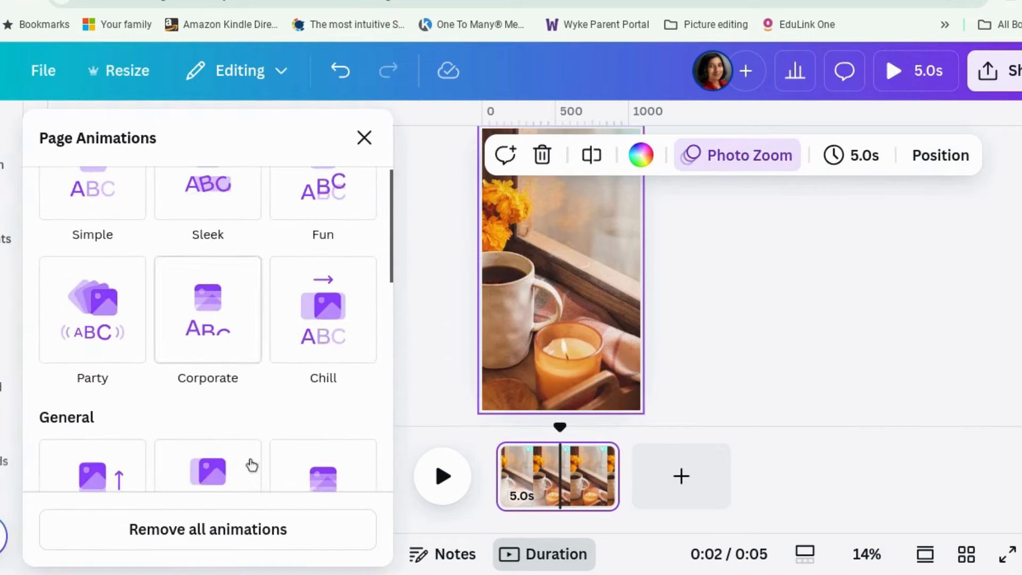
left_click(251, 529)
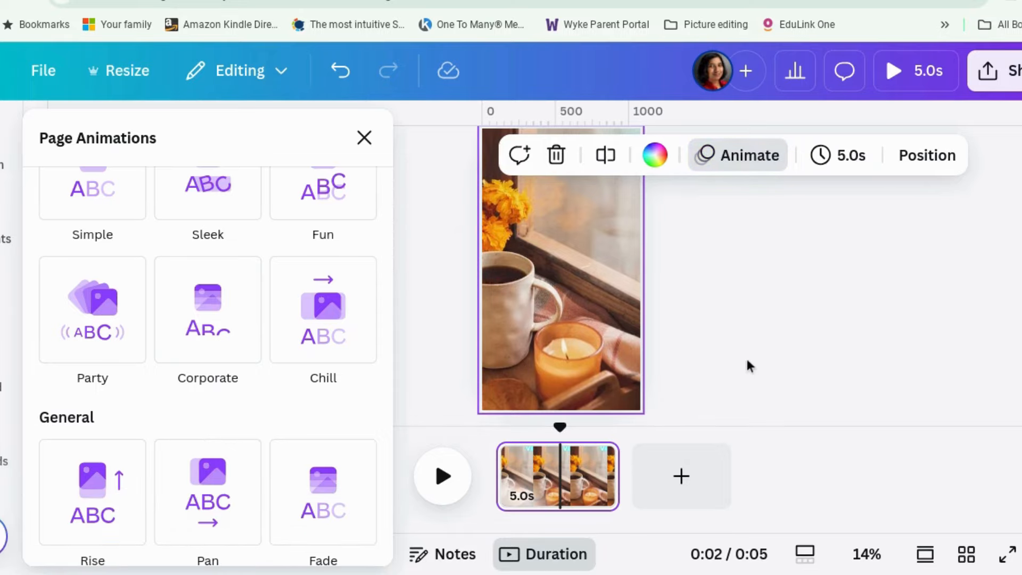
left_click(747, 361)
Add a second page and enlarge the autumn photo of a coffee cup with leaves and an open book to cover it
left_click(681, 491)
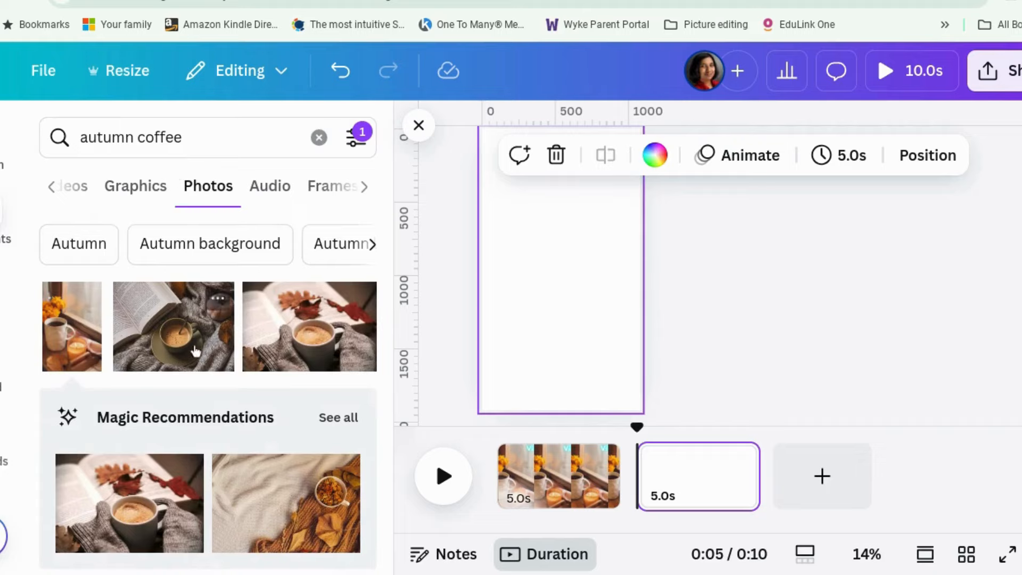
left_click(311, 341)
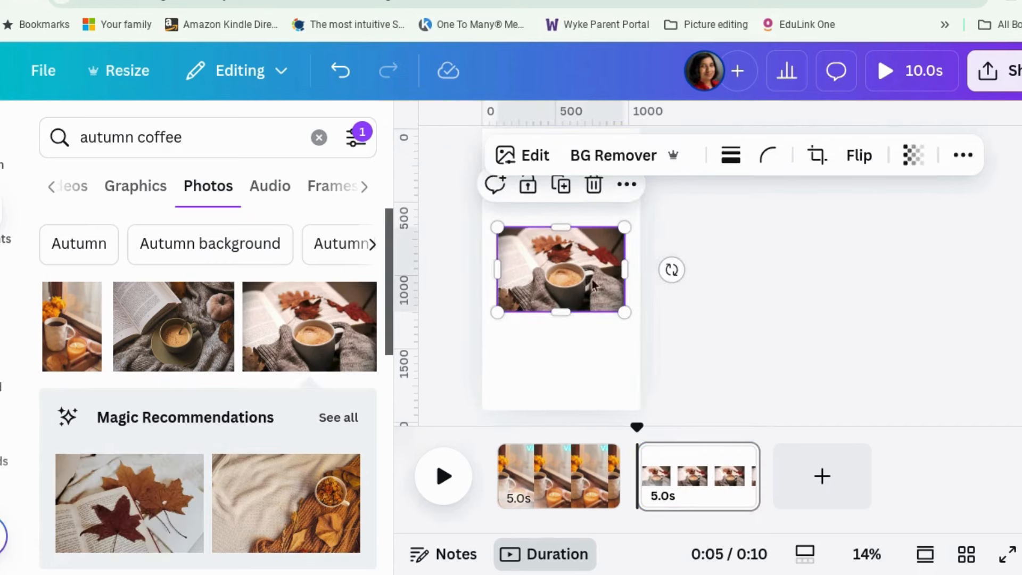
left_click_drag(624, 228, 746, 109)
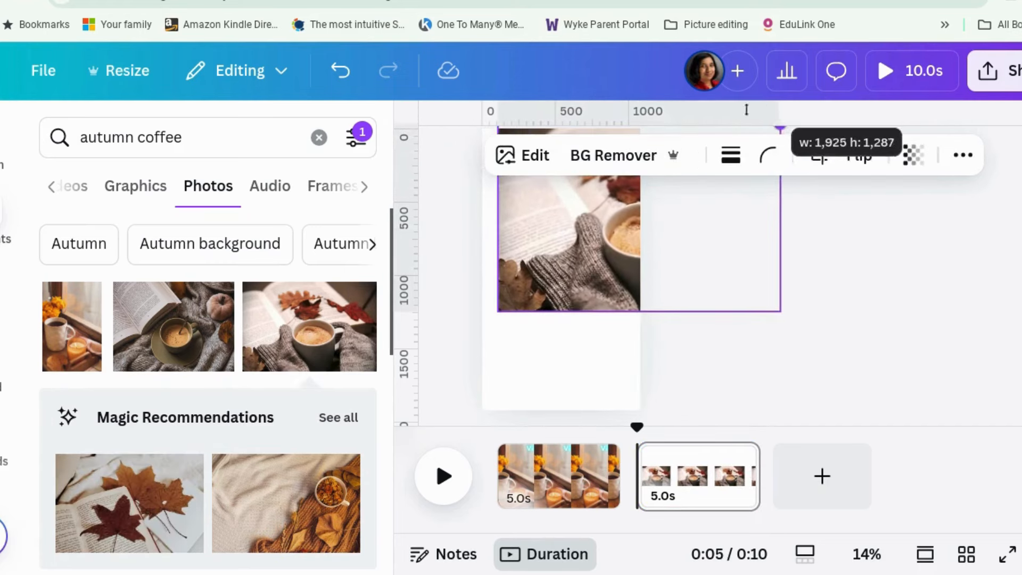
left_click_drag(498, 311, 395, 488)
left_click(905, 355)
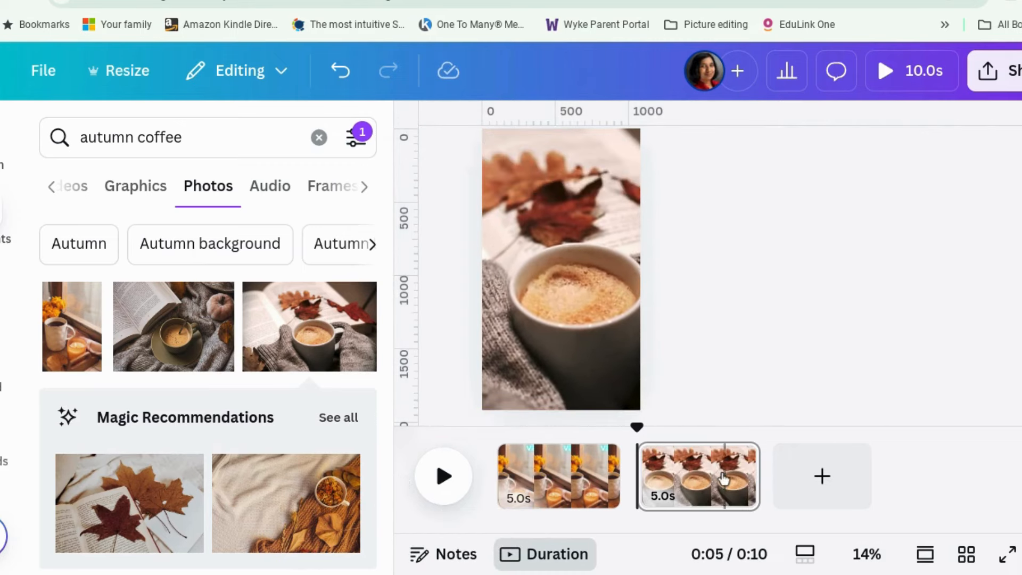
Set the first page's timing to 2.0 s and apply it to all pages
left_click(560, 491)
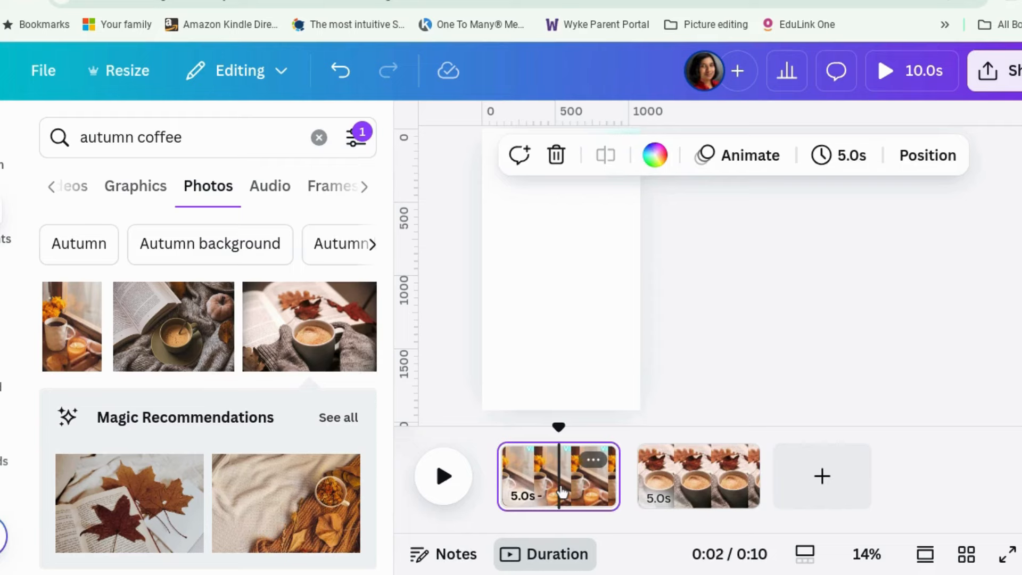
left_click(850, 168)
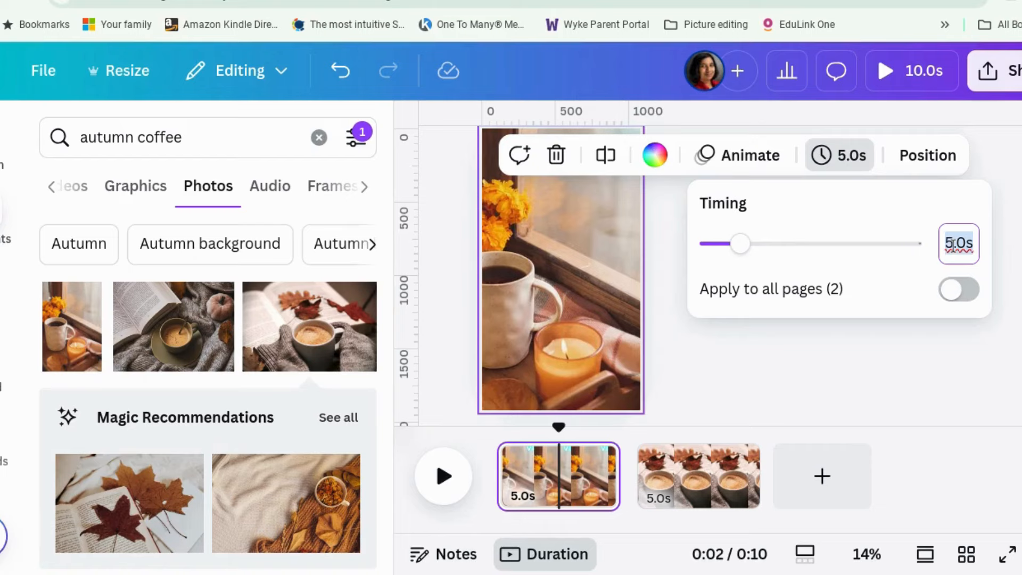
left_click_drag(953, 245, 946, 243)
type("2")
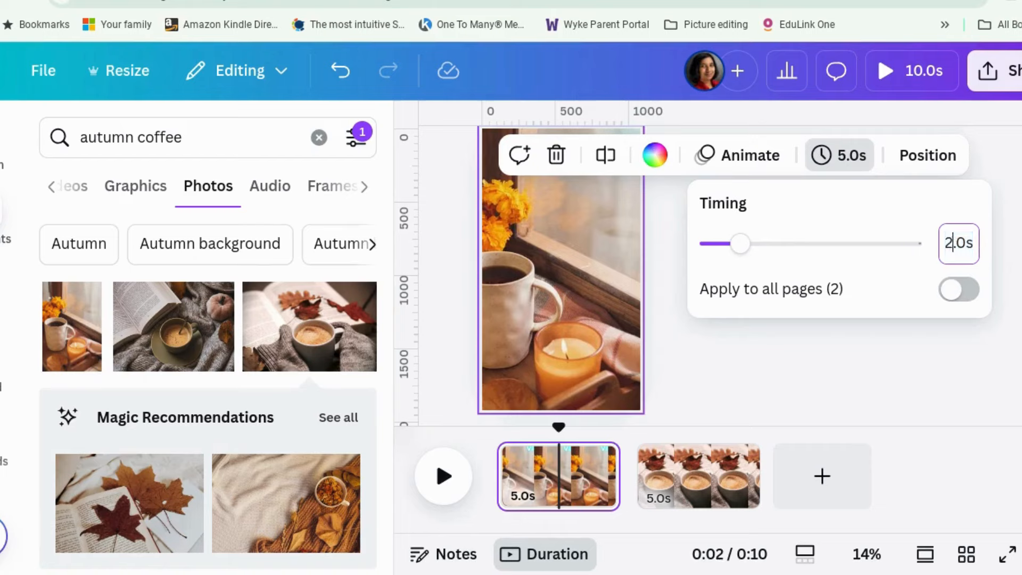
key("Return")
left_click(958, 289)
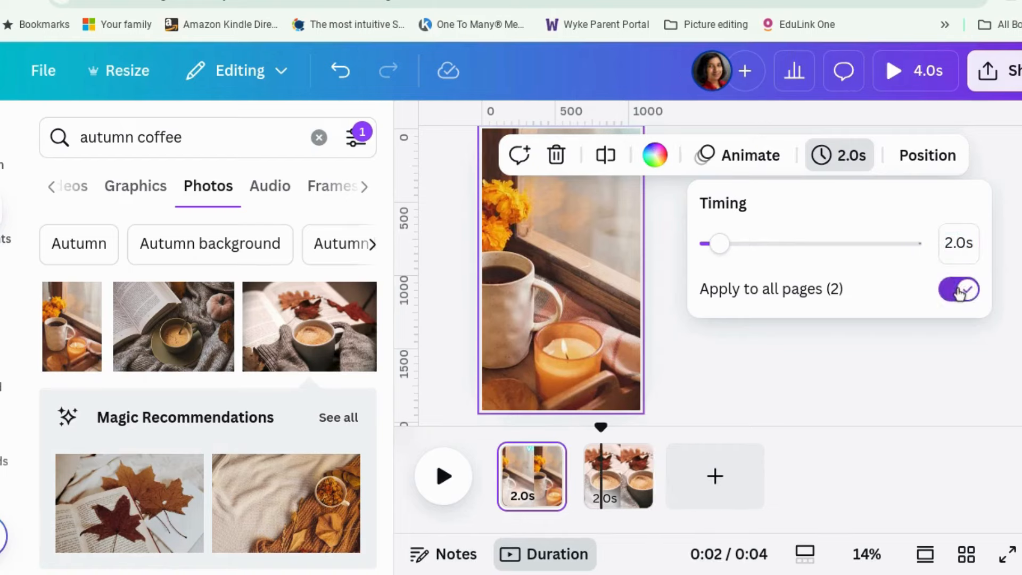
Apply the featured Ink animation to the first page's coffee photo on exit with the Splotch style
left_click(609, 492)
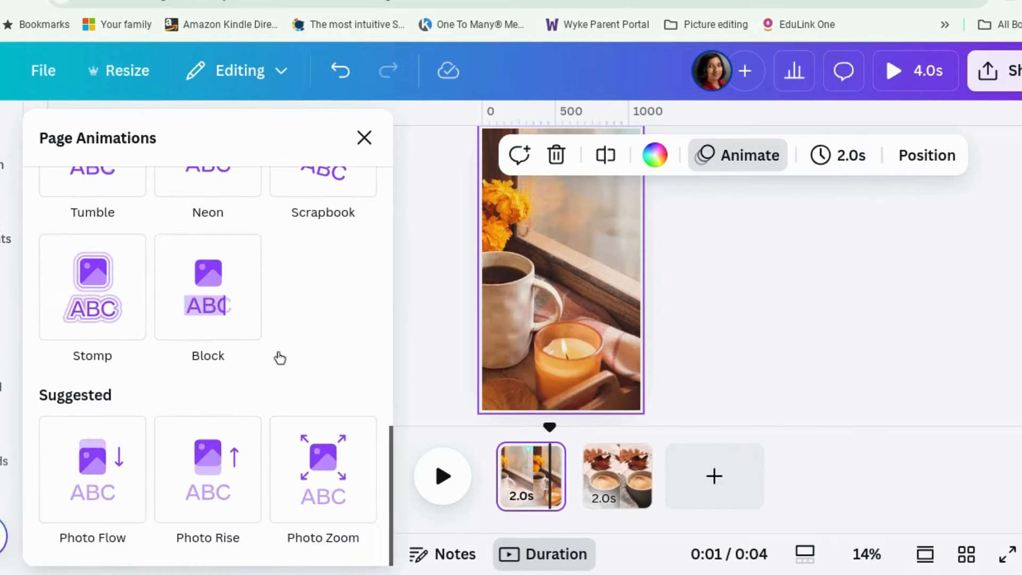
scroll(308, 441, "up", 15)
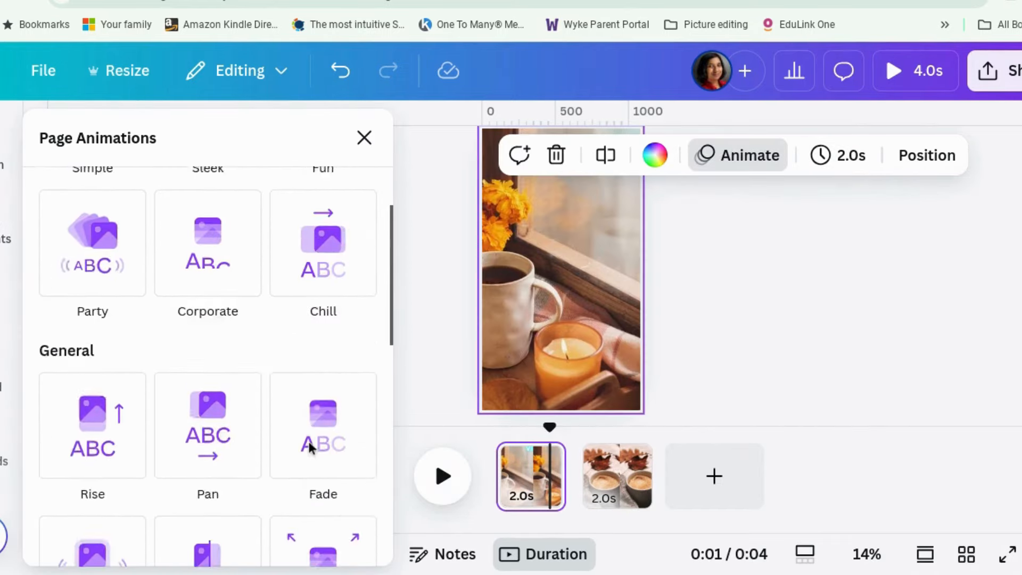
scroll(308, 440, "up", 3)
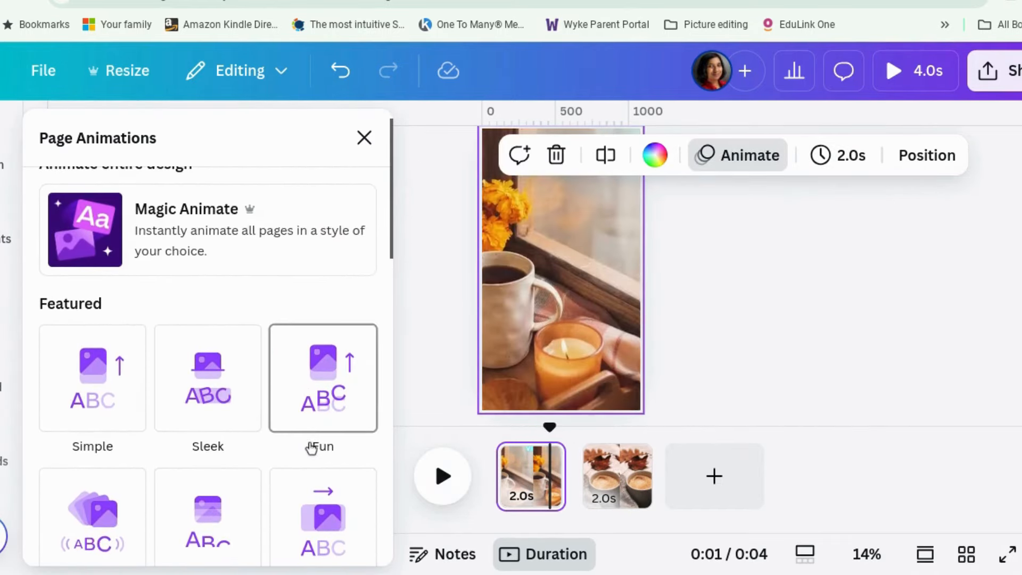
scroll(311, 449, "down", 7)
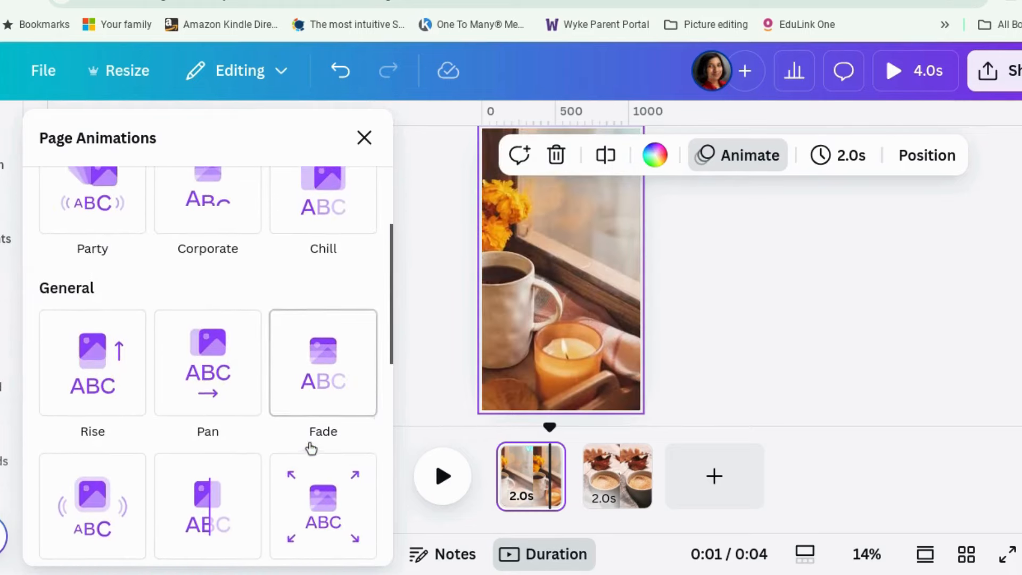
left_click(559, 338)
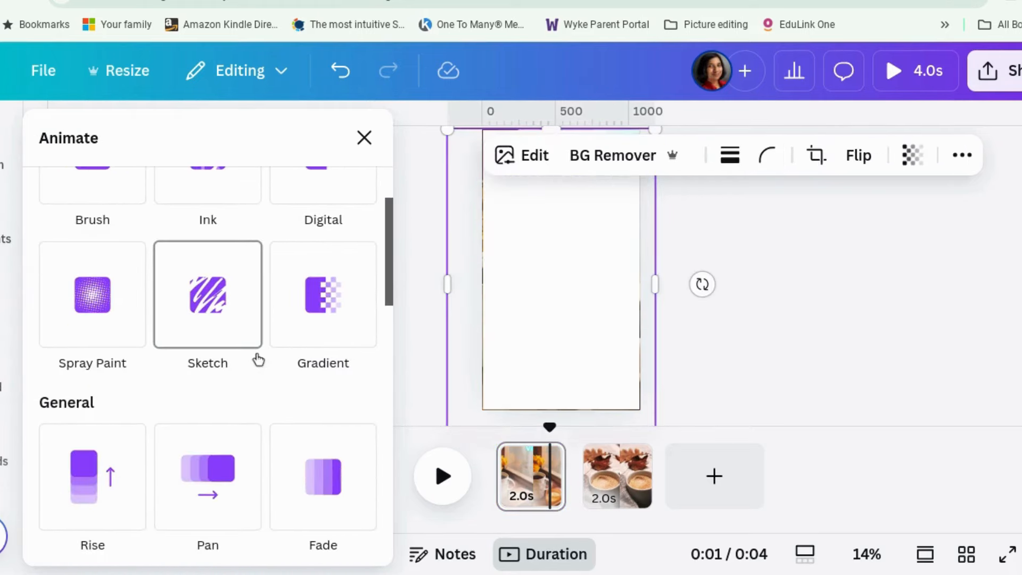
scroll(253, 364, "up", 3)
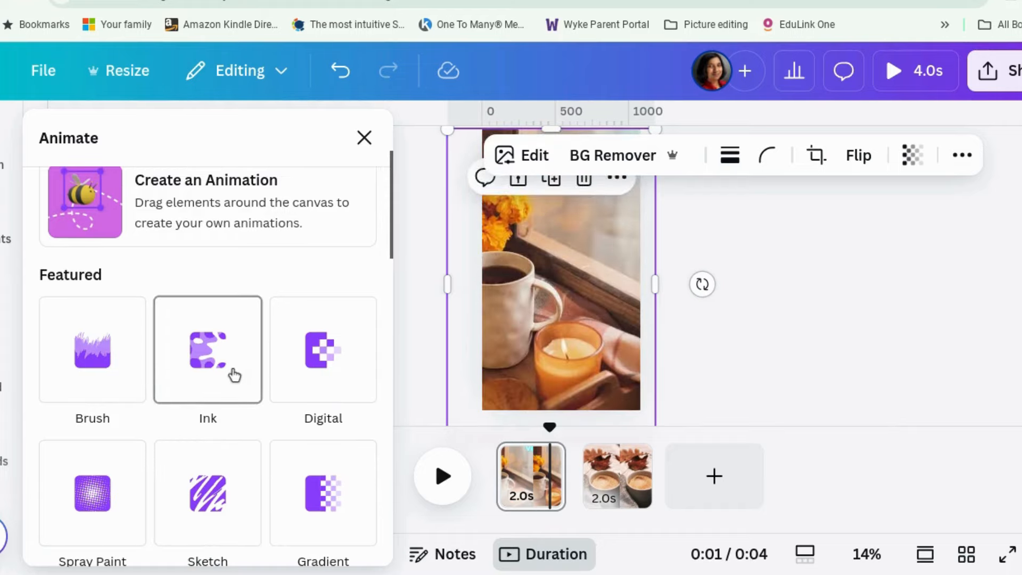
scroll(234, 376, "down", 2)
left_click(231, 286)
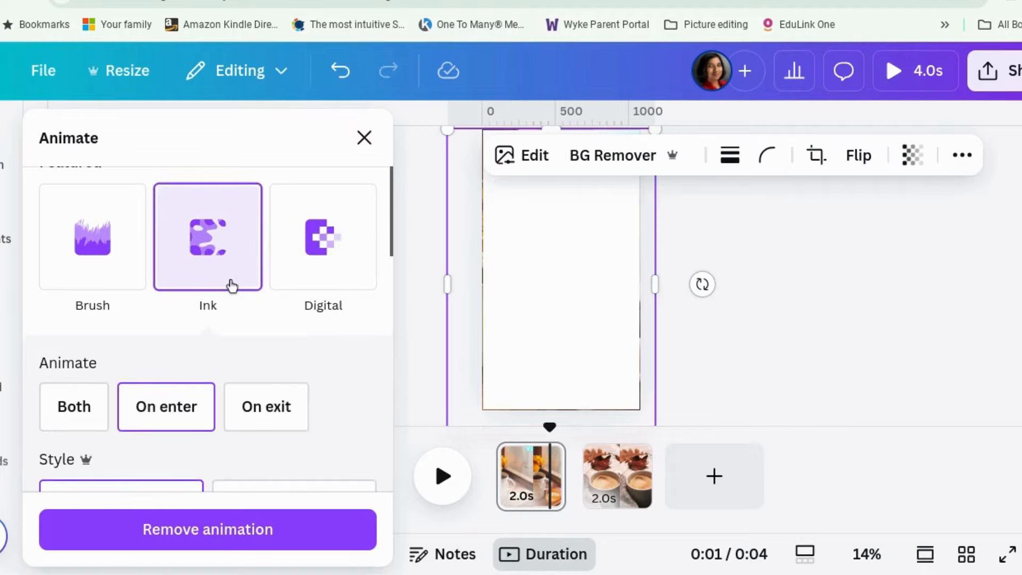
scroll(231, 288, "down", 3)
left_click(273, 266)
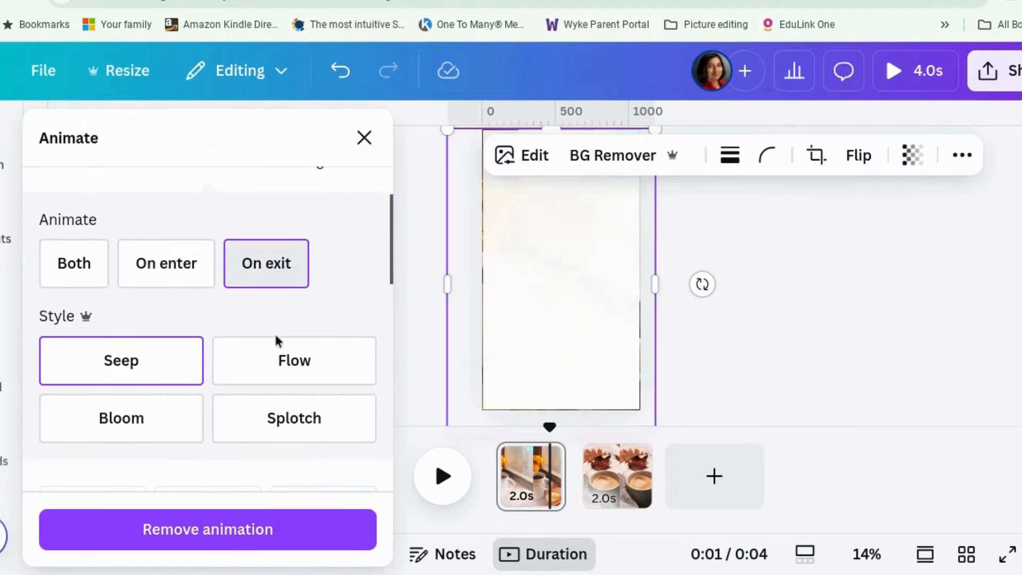
left_click(302, 425)
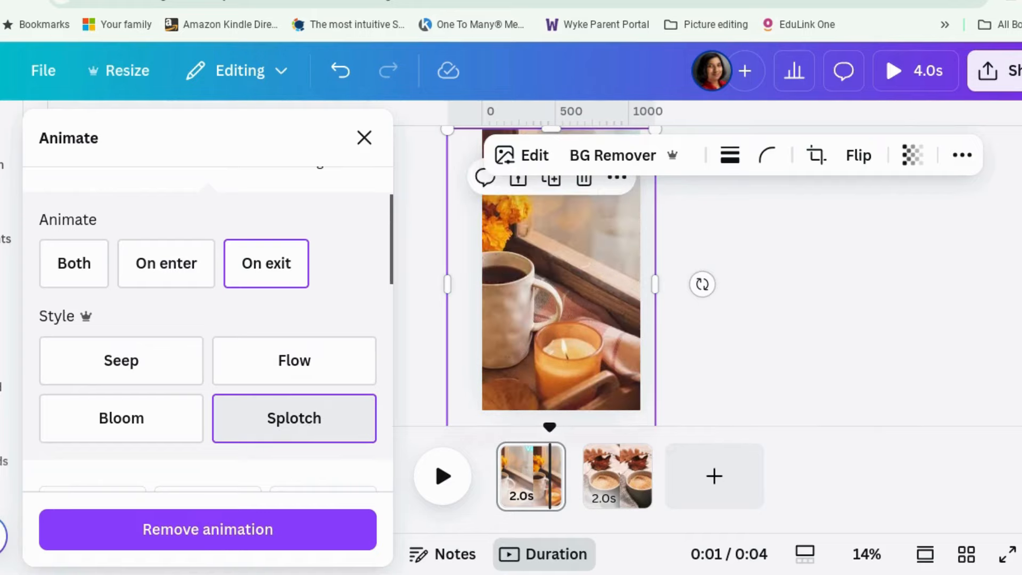
Apply the featured Ink animation to the second page's coffee photo on enter with the Splotch style
left_click(610, 482)
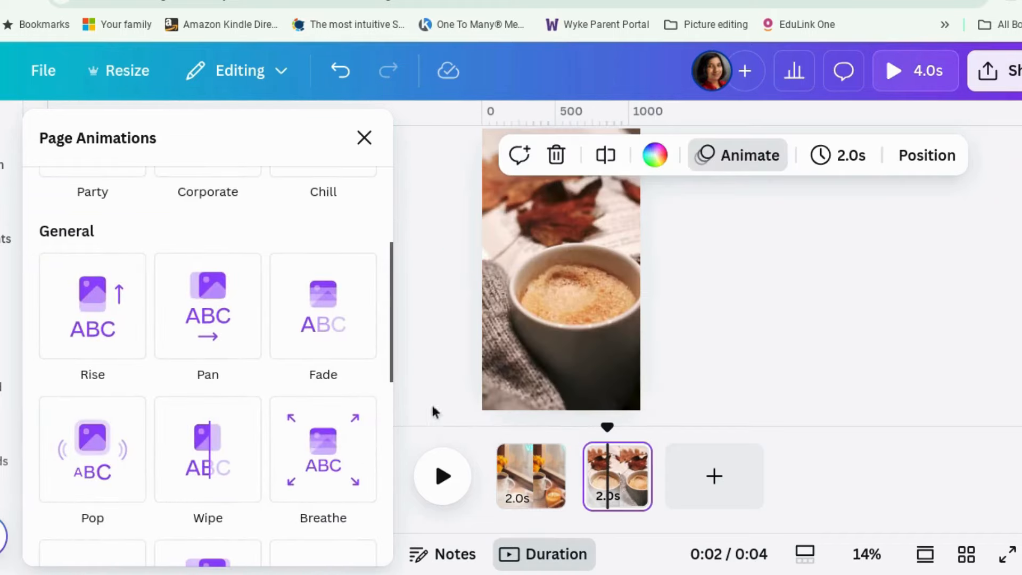
scroll(290, 397, "up", 10)
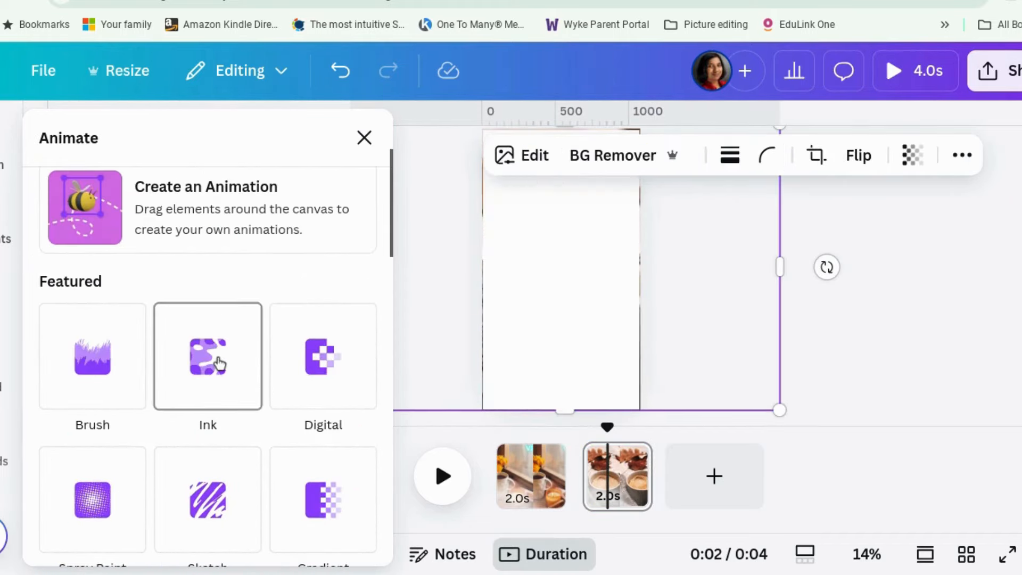
left_click(218, 364)
scroll(213, 376, "down", 1)
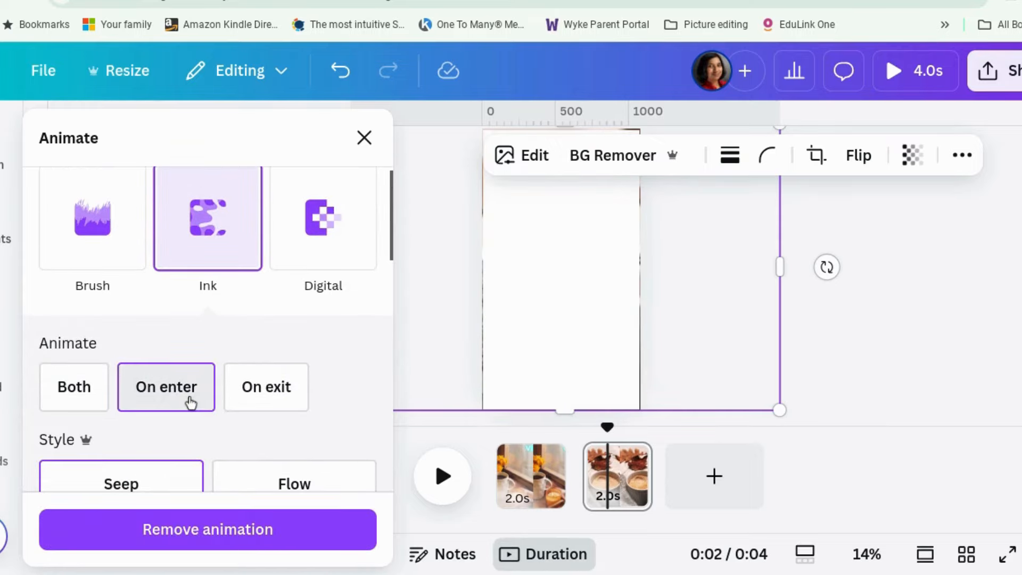
scroll(239, 432, "down", 3)
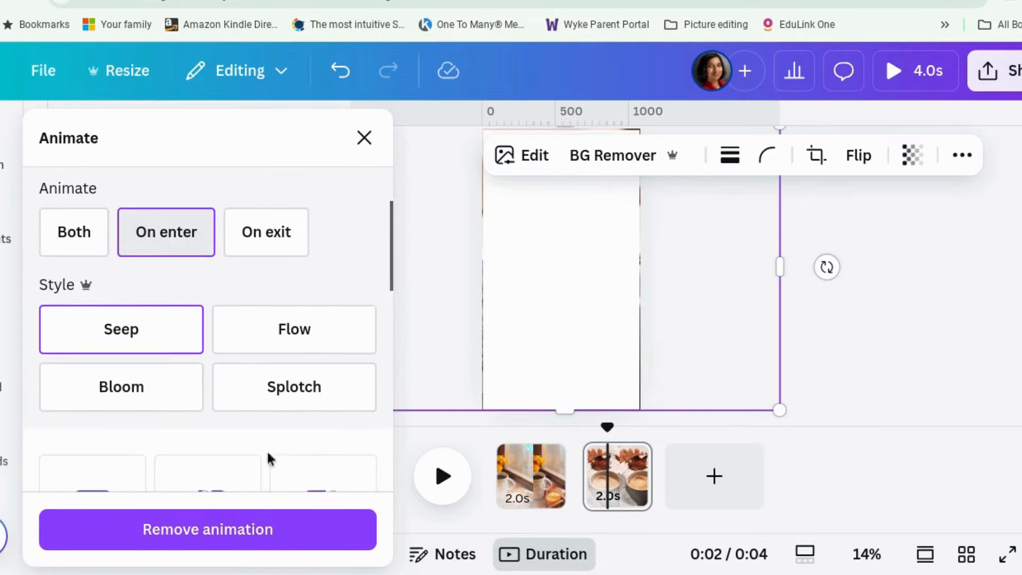
left_click(295, 382)
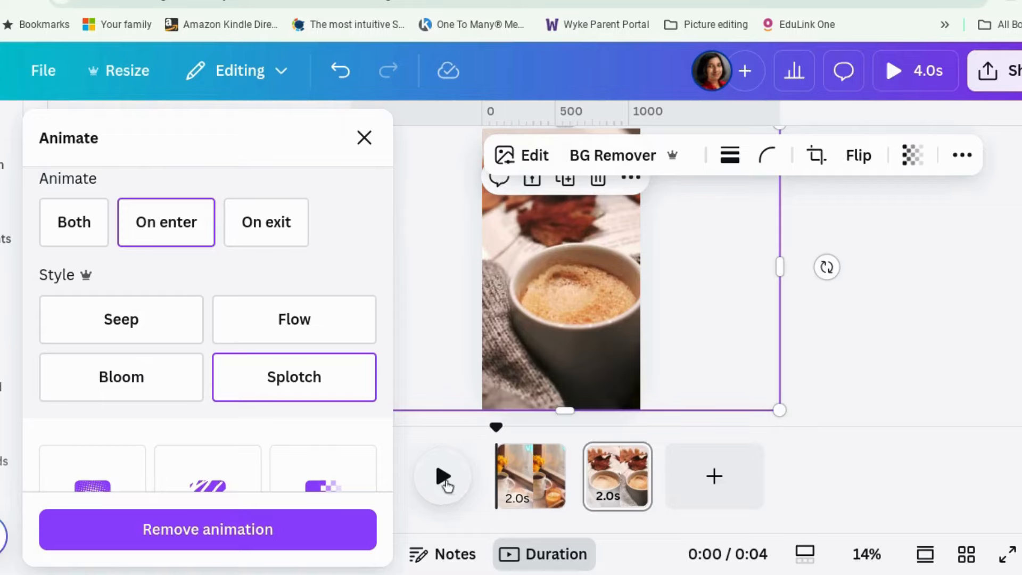
Play back the two-page reel to preview the Ink transition between the coffee photos
left_click(445, 480)
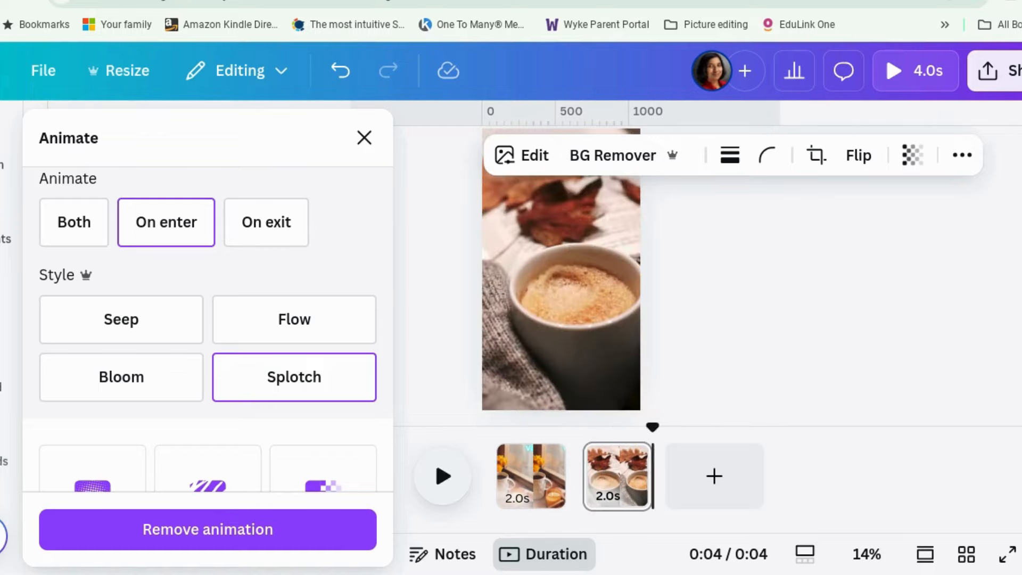
left_click(793, 310)
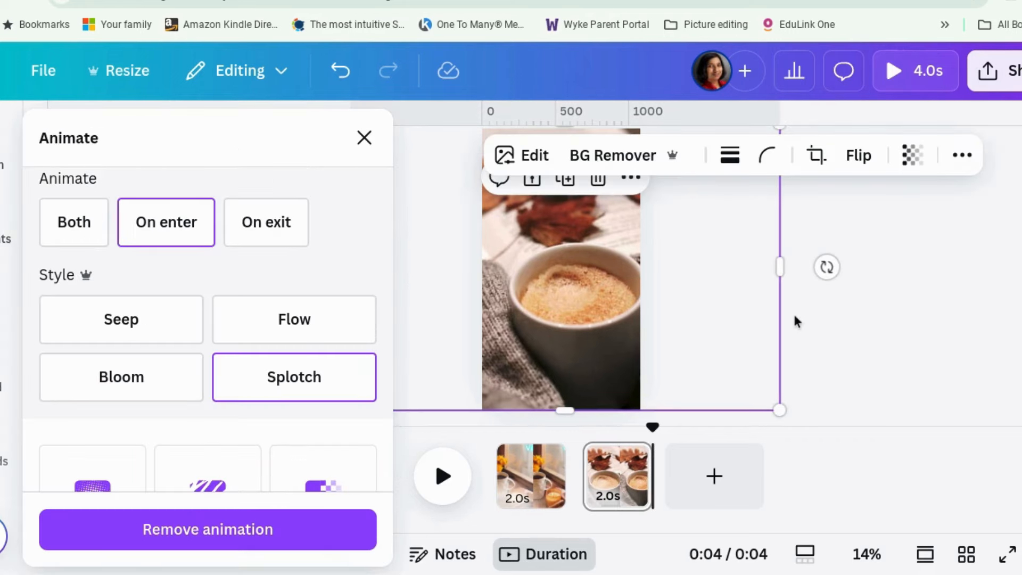
left_click(795, 315)
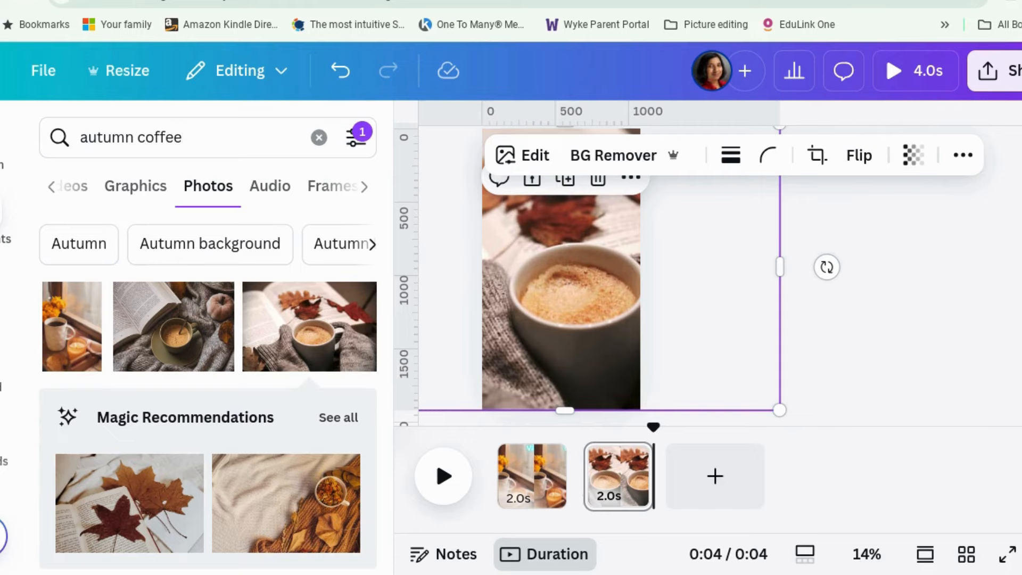
left_click(916, 71)
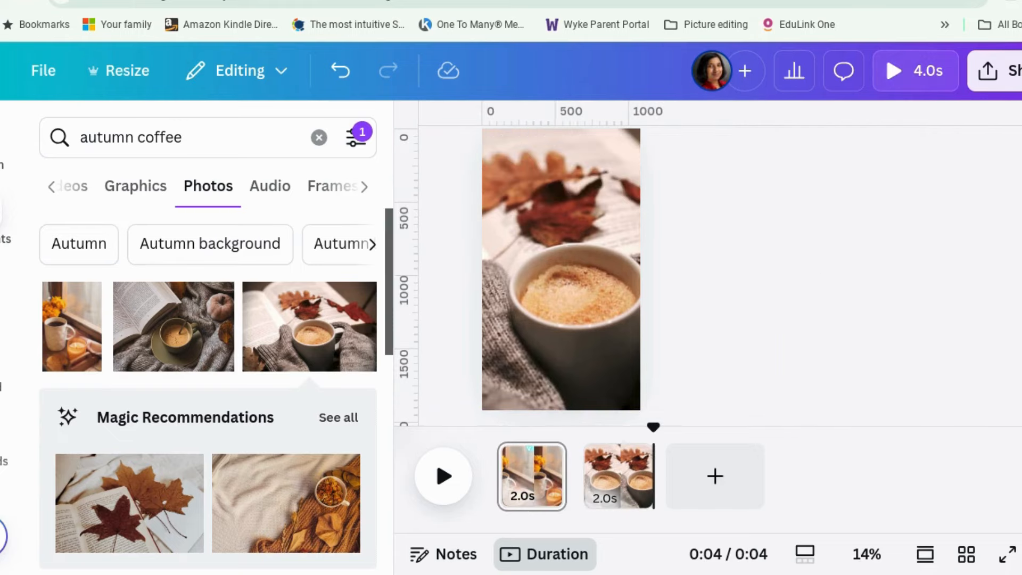